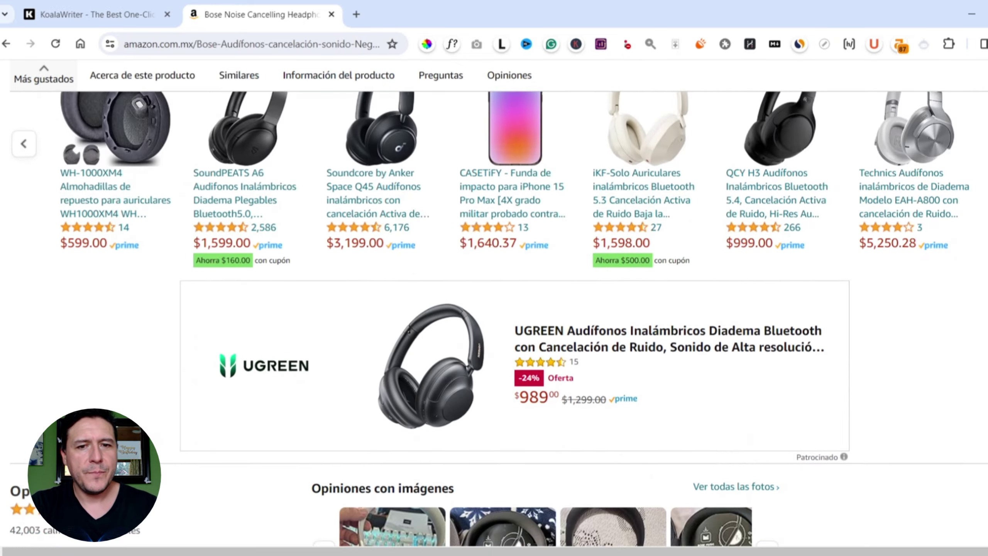
Copy the Bose Noise Cancelling Headphones 700 page address from Amazon and enter it as the Amazon Product URL in KoalaWriter
scroll(494, 312, up, 8)
scroll(494, 311, down, 15)
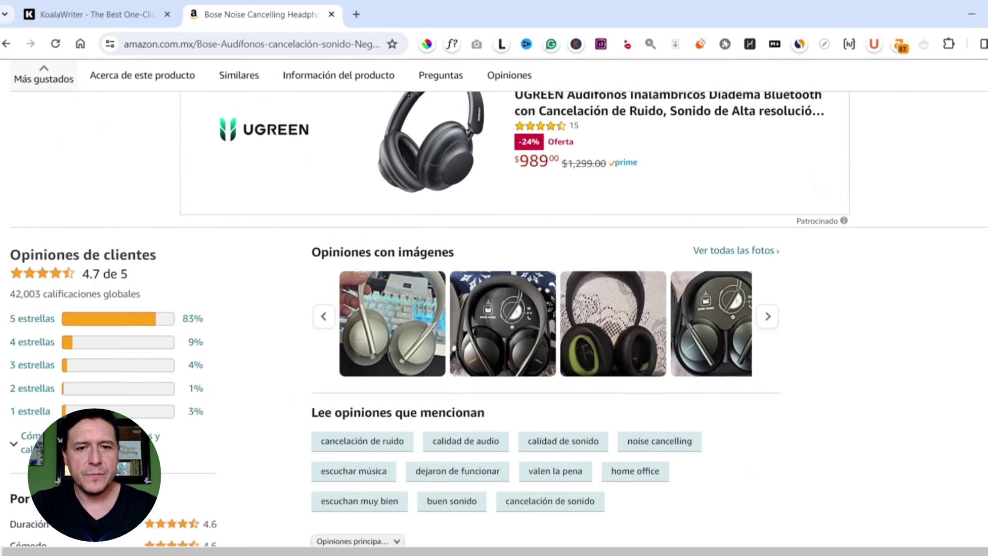
scroll(495, 311, up, 20)
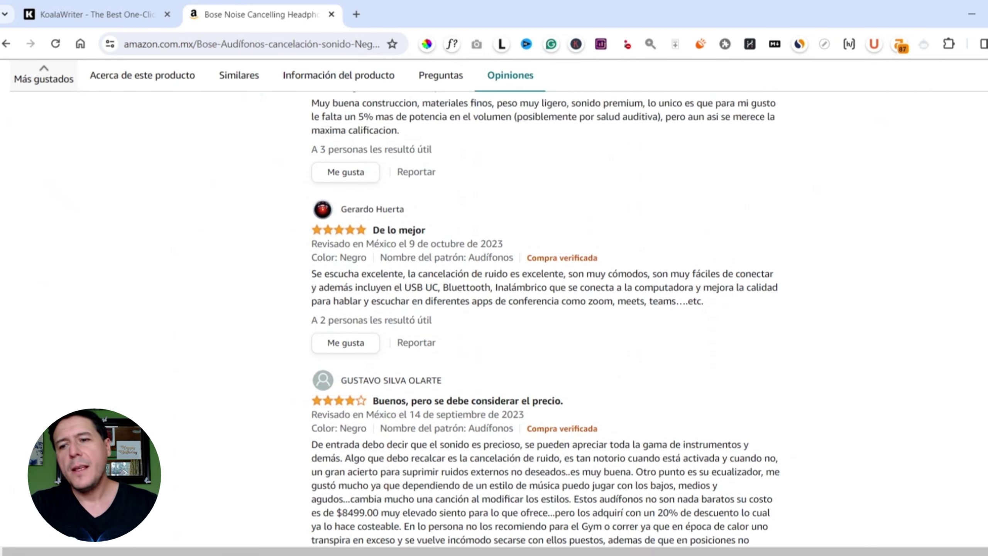
click(365, 43)
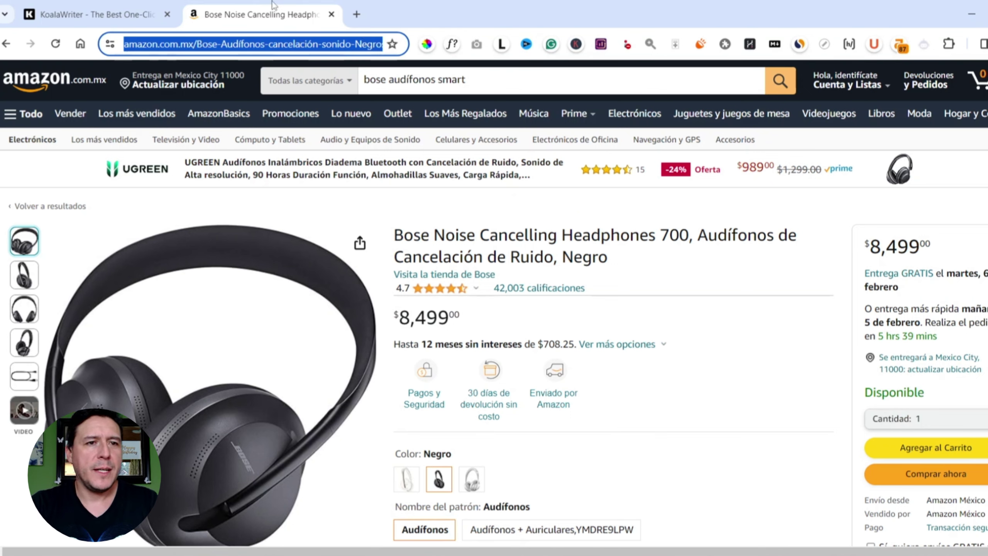
click(103, 5)
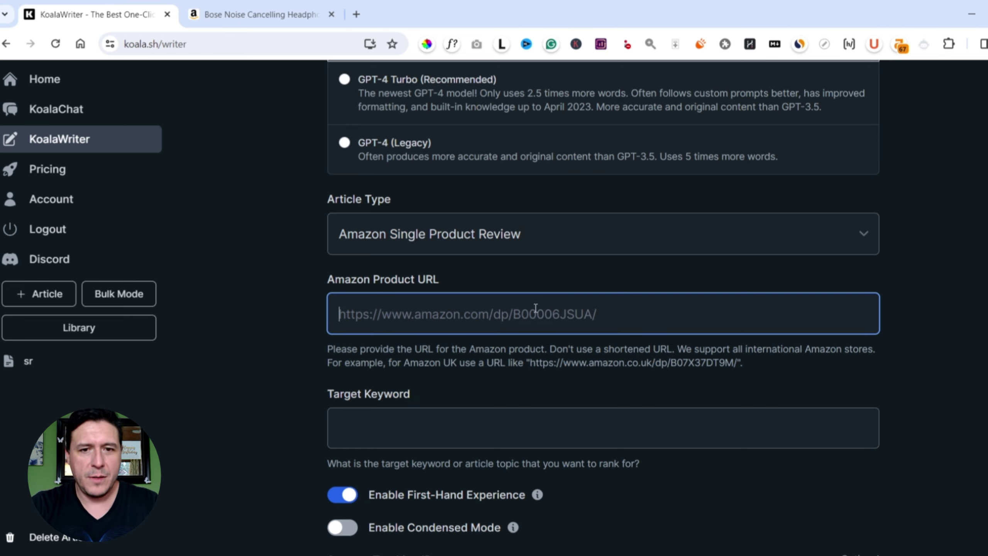
text(https://www.amazon.com.mx/Bose-Aud%C3%ADfonos-cancelaci%C3%B3n-sonido-Negros/dp/B07Q9MJKBV)
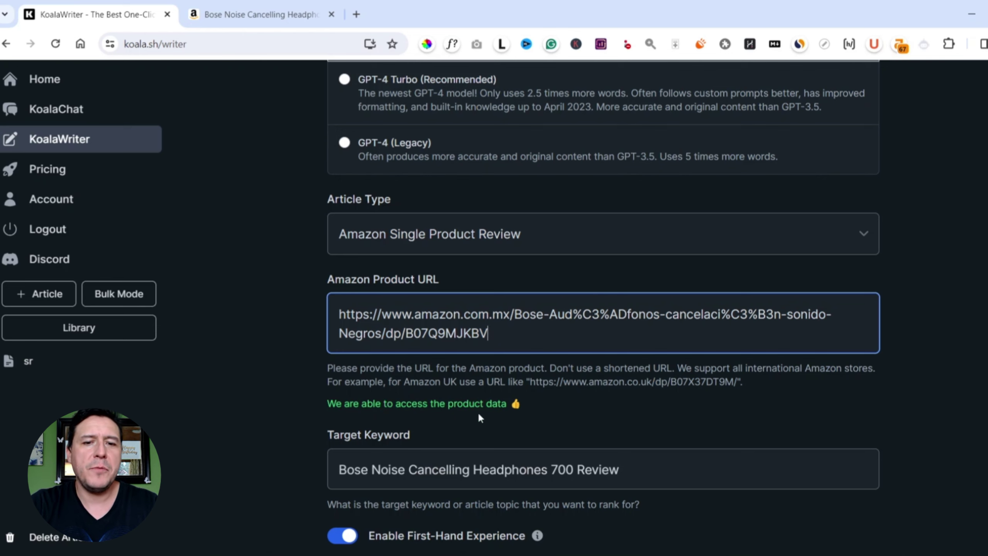
Review the article settings and compare the target keyword with the product title on the Amazon page
scroll(481, 418, down, 10)
scroll(603, 307, down, 4)
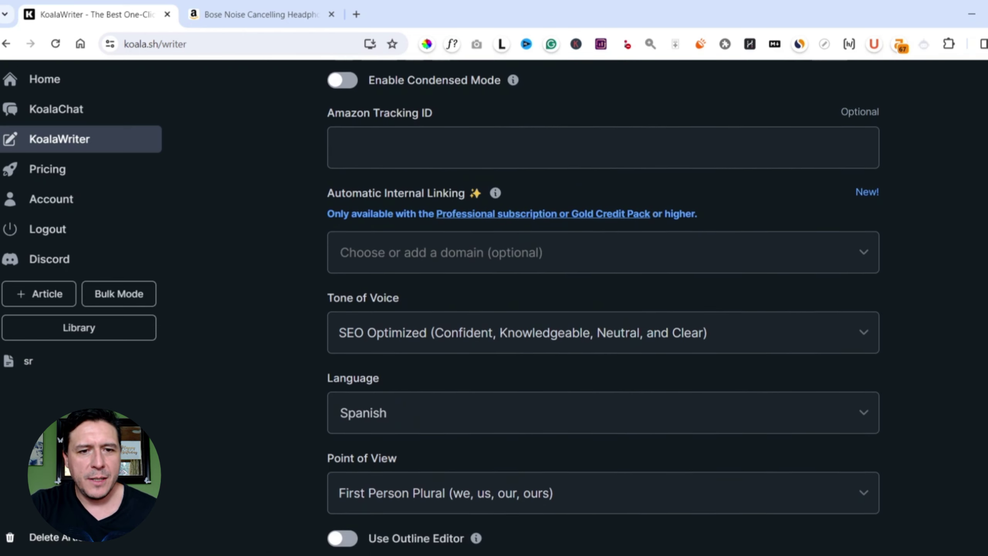
scroll(603, 308, up, 7)
scroll(735, 278, up, 1)
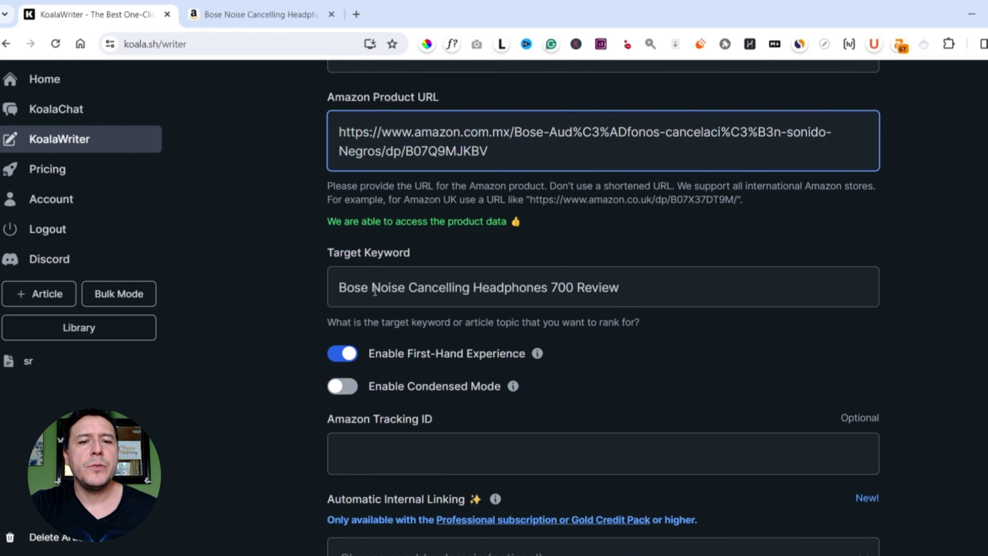
click(545, 301)
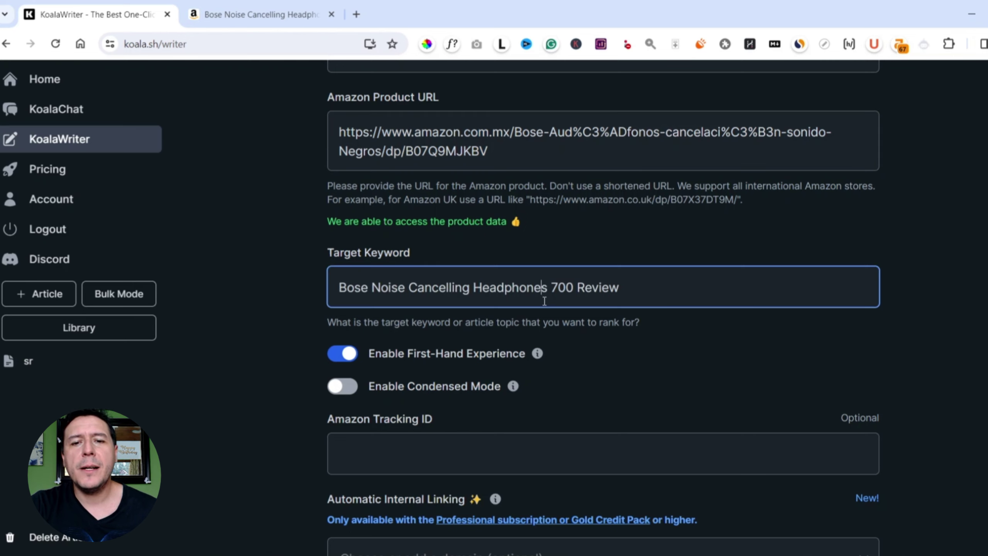
click(621, 283)
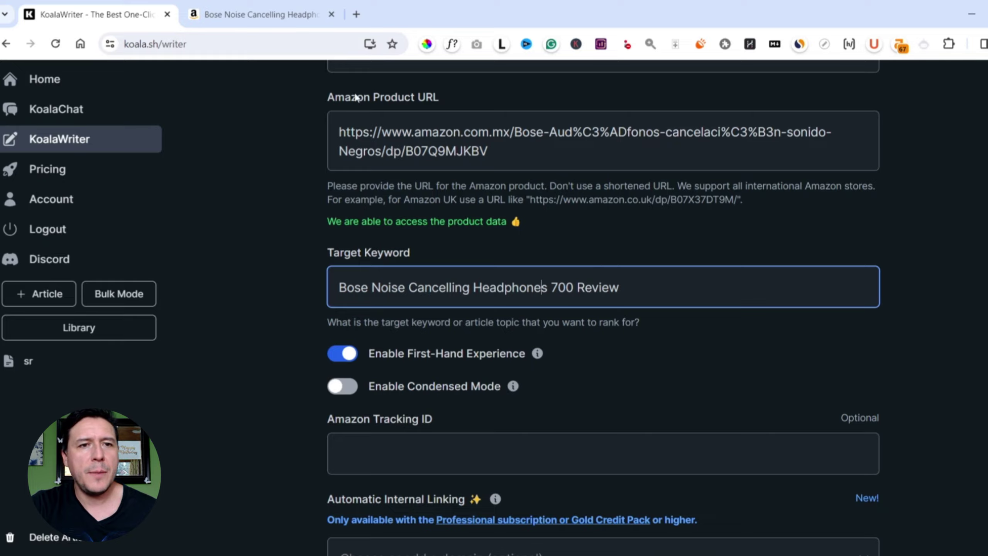
click(257, 14)
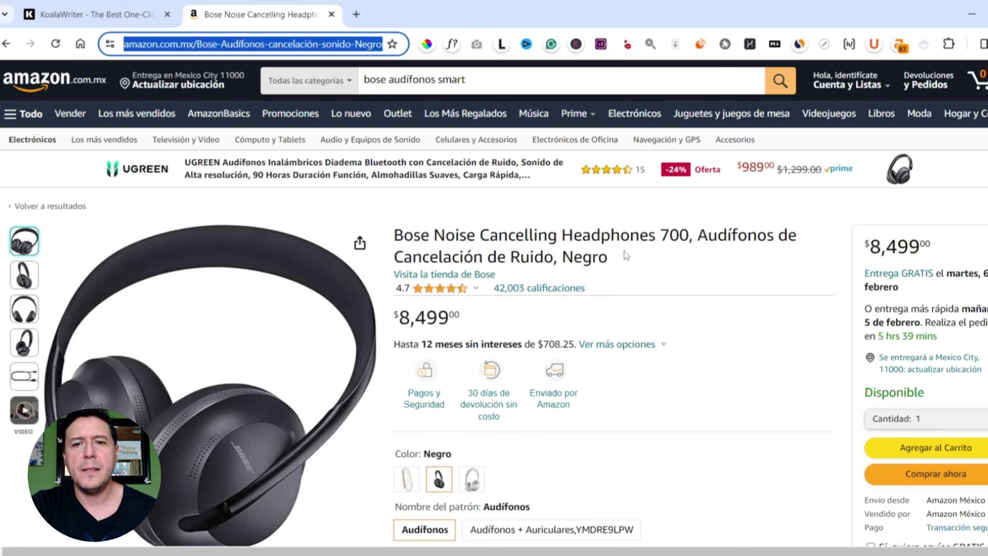
drag(679, 236, 354, 228)
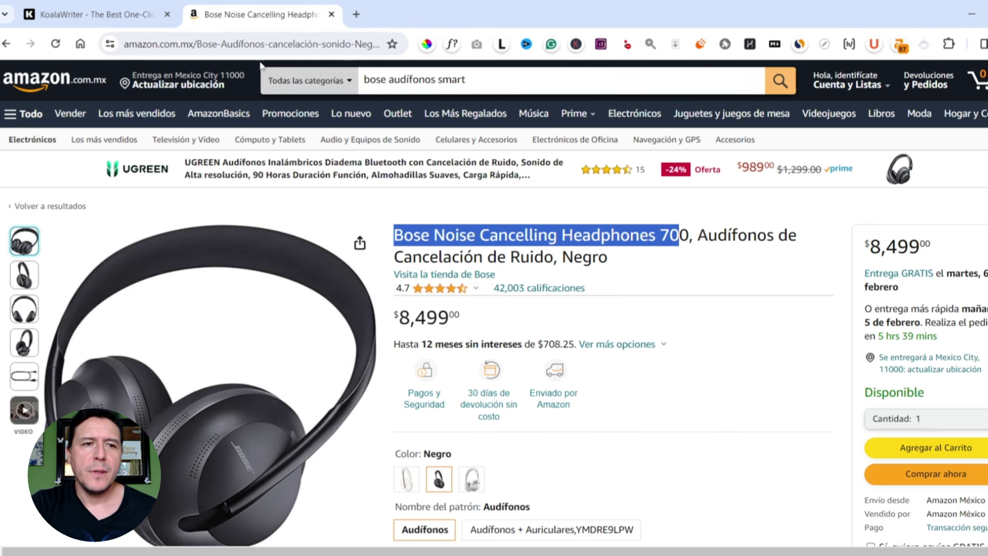
Back in KoalaWriter, replace "Bose Noise Cancelling Headphones" in the target keyword with "Audífonos Bose"
click(114, 7)
drag(372, 287, 550, 290)
key(BackSpace)
key(BackSpace)
key(BackSpace)
key(BackSpace)
key(BackSpace)
key(BackSpace)
text(Au)
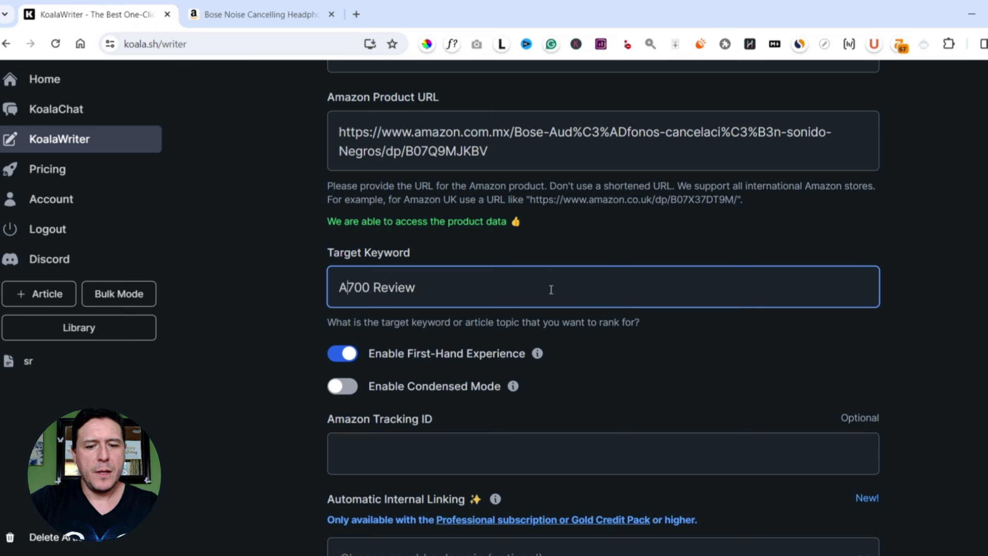
text(dífonos )
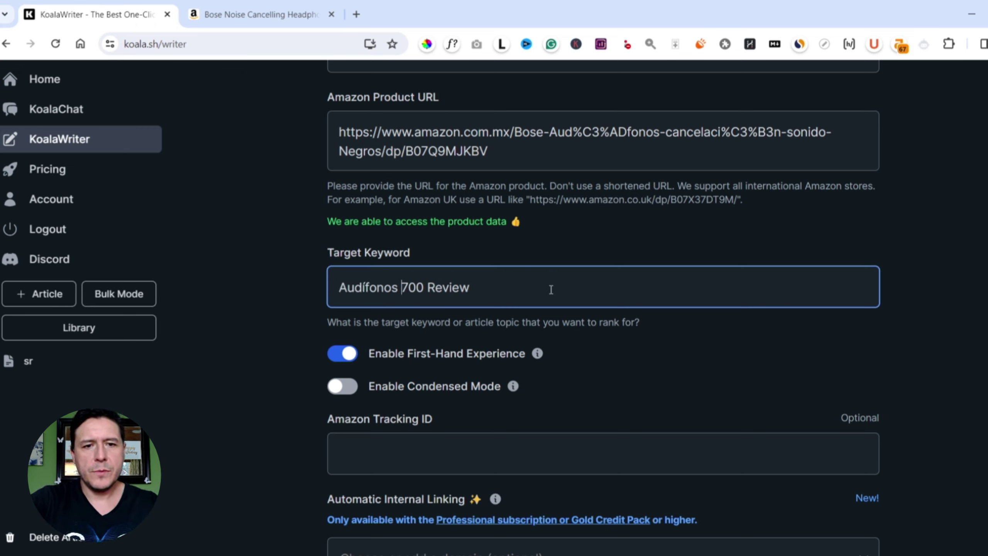
text(Bose)
Replace "Review" at the end of the target keyword with "con Cancelación de Ruido"
click(549, 287)
key(ctrl+shift+Left)
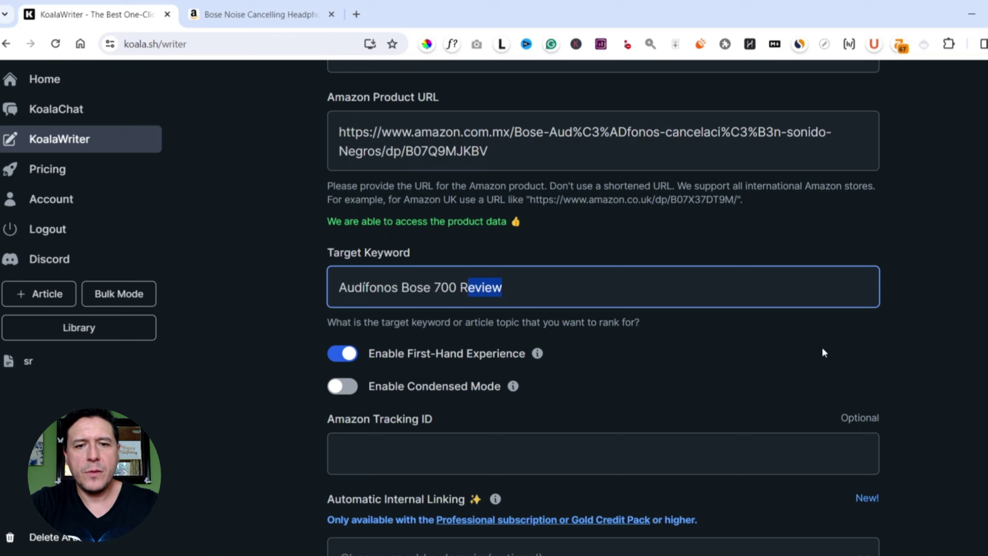
key(BackSpace)
text(con C)
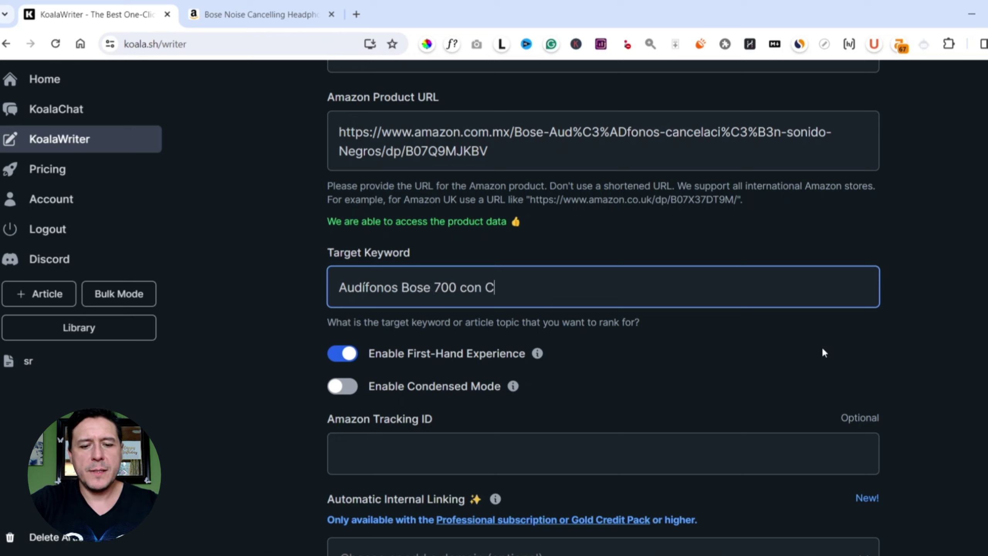
text(ancelació)
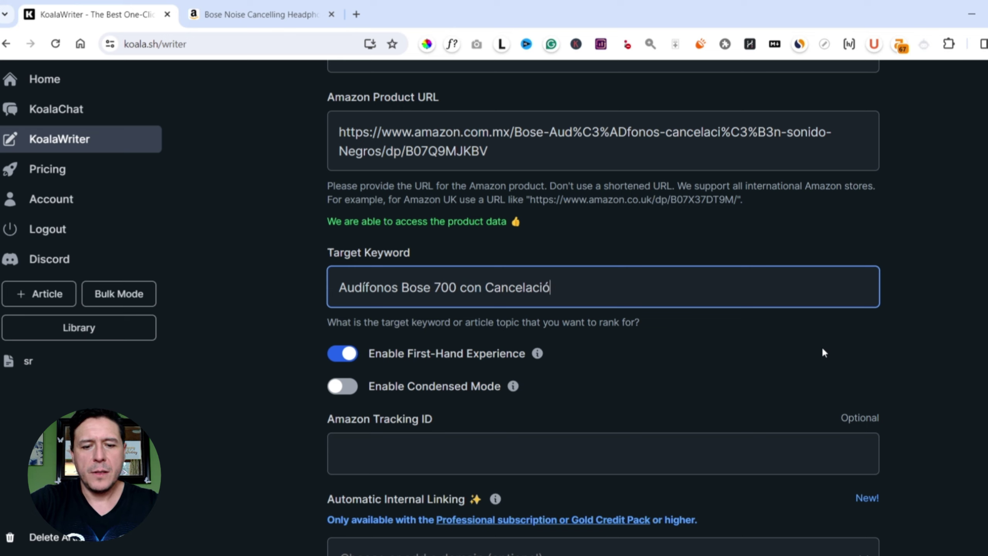
text(n de Ruido)
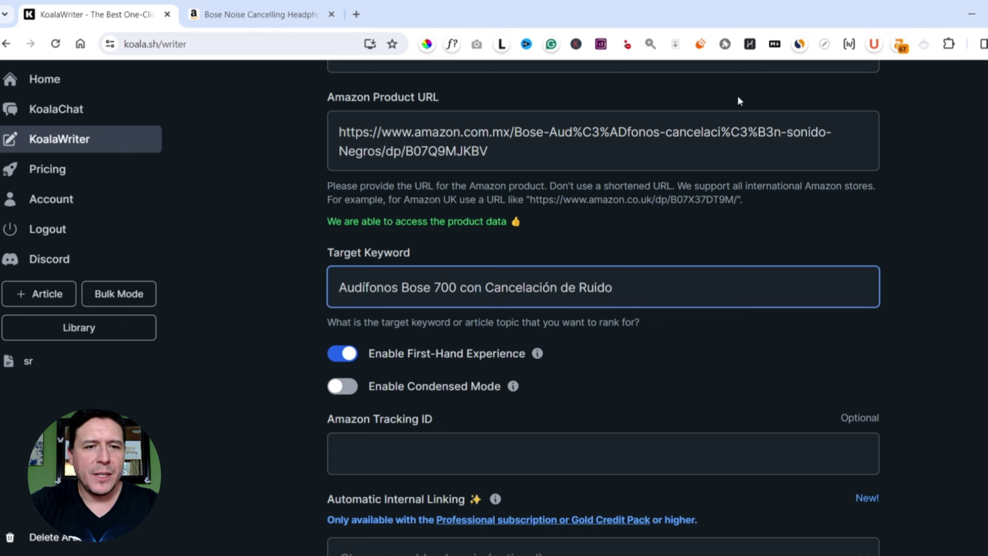
Check the product title on Amazon again and shorten the target keyword to "Audífonos Bose 700"
click(265, 4)
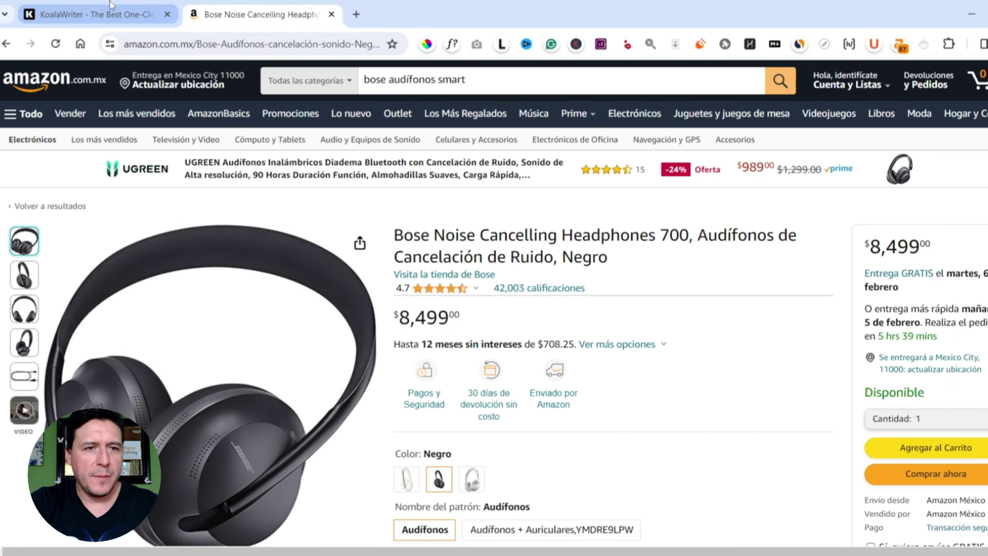
click(97, 14)
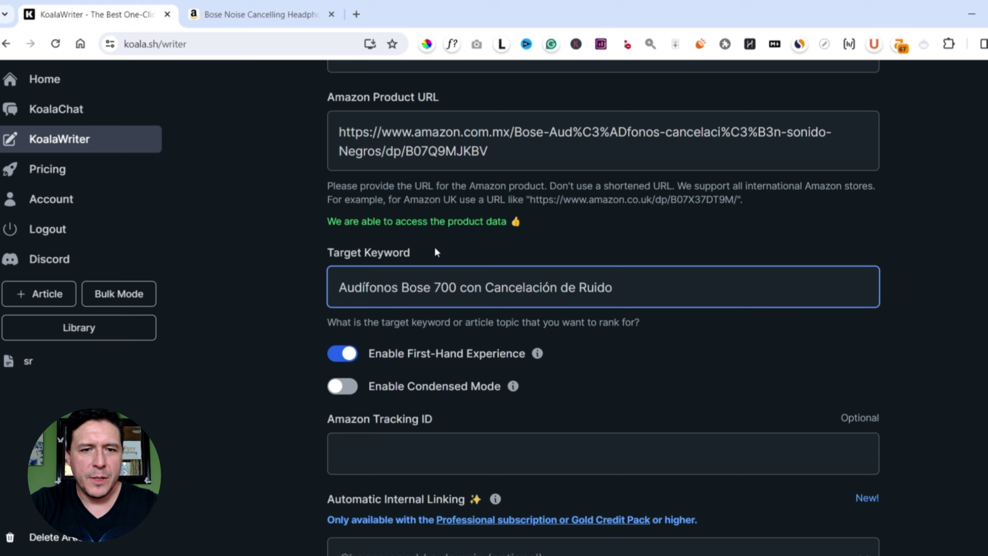
drag(457, 290, 618, 309)
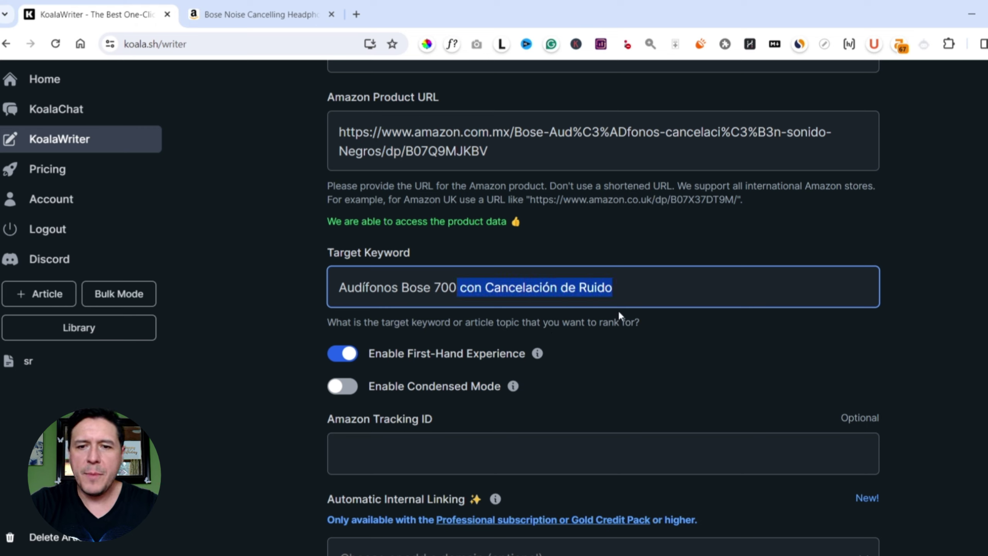
key(BackSpace)
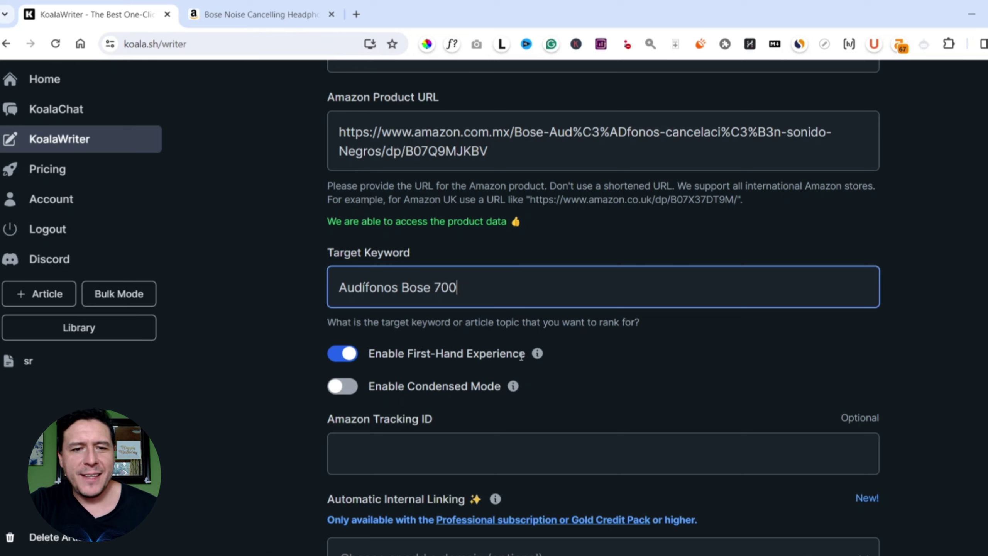
Check the explanation of the first-hand experience option and fill in the affiliate's Amazon Tracking ID
mouse_move(538, 355)
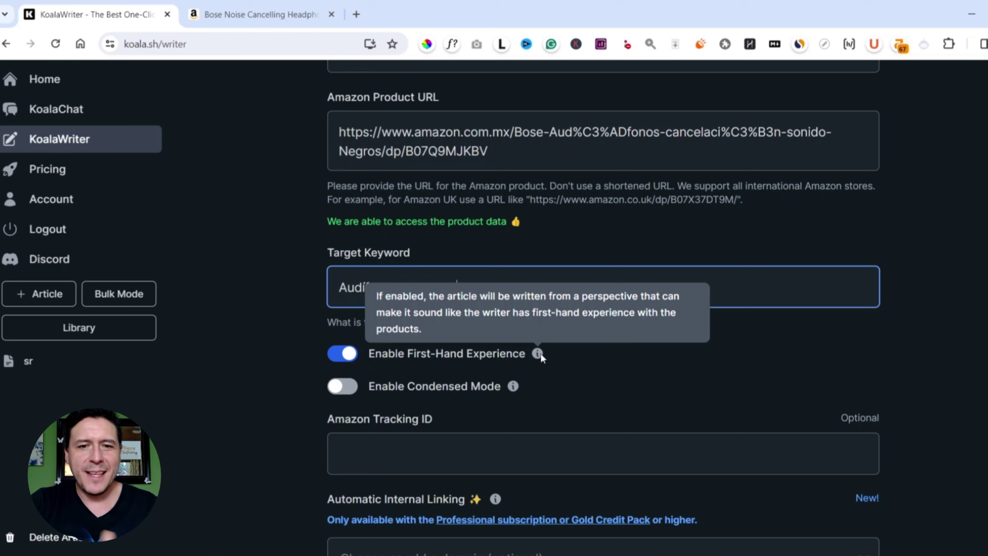
click(387, 373)
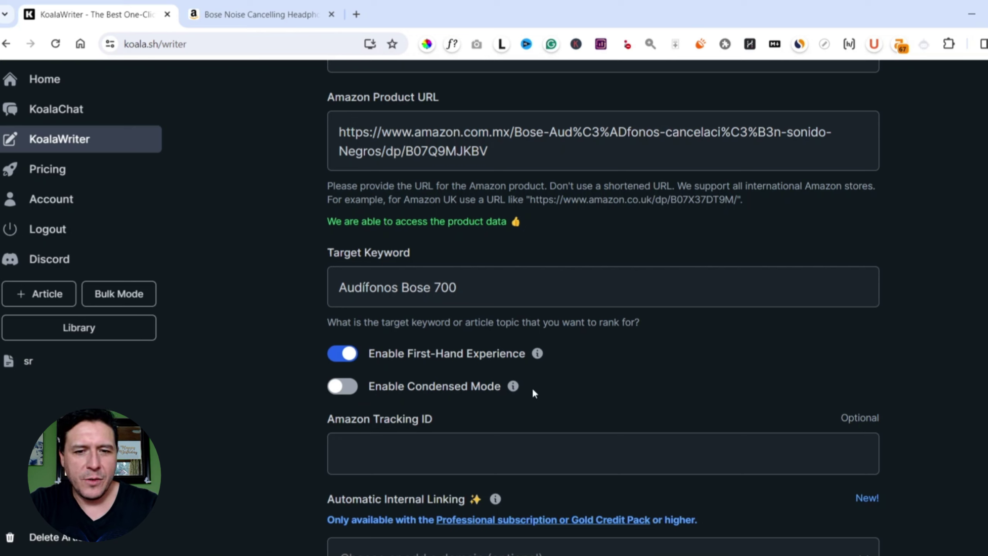
mouse_move(520, 393)
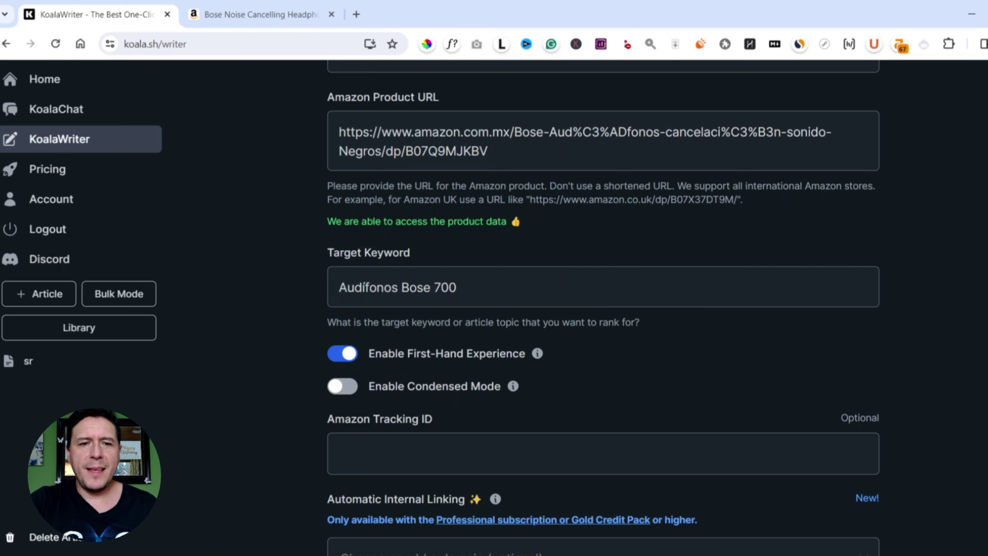
scroll(603, 308, down, 4)
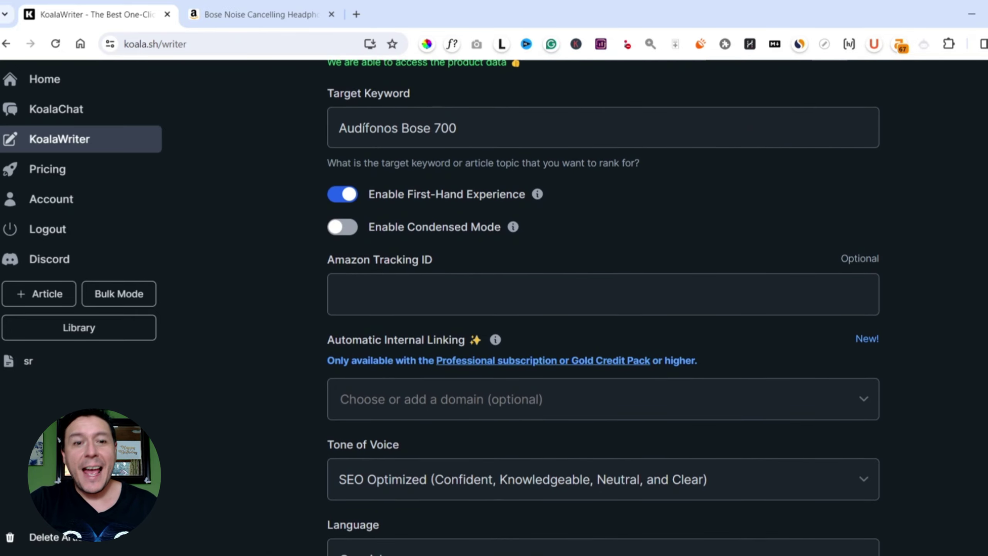
click(405, 299)
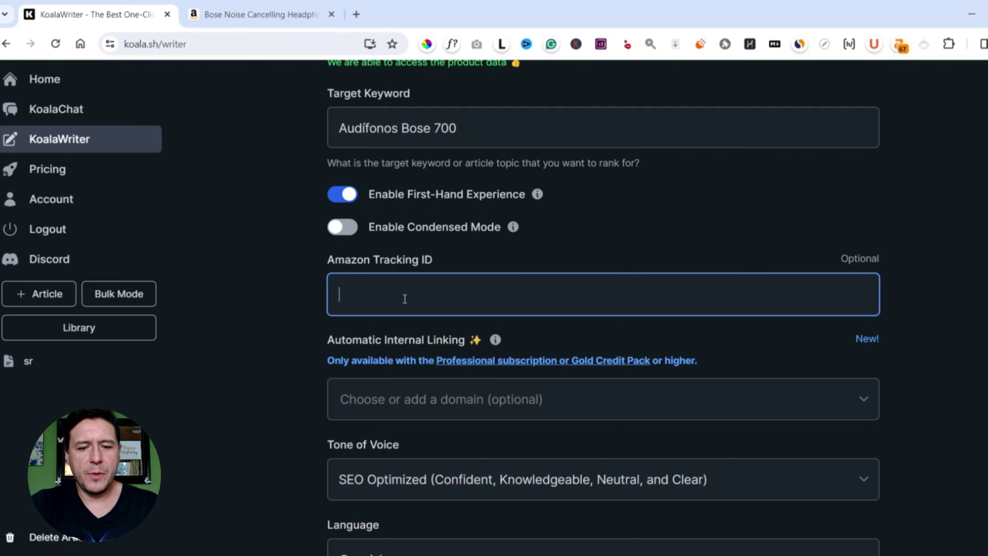
text(rodrigo)
scroll(345, 271, down, 2)
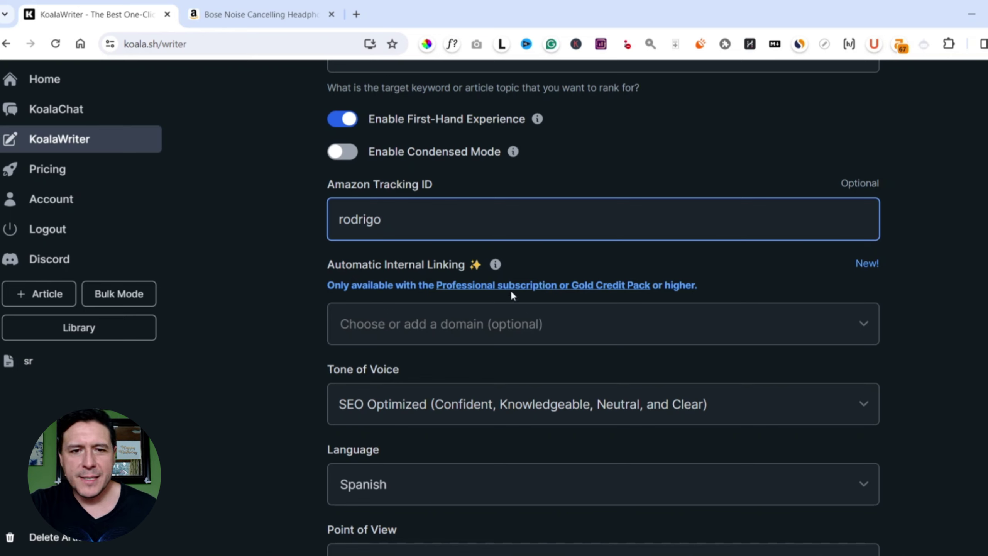
Choose SEO Optimized (Confident, Knowledgeable, Neutral, and Clear) as the article's tone of voice
mouse_move(496, 267)
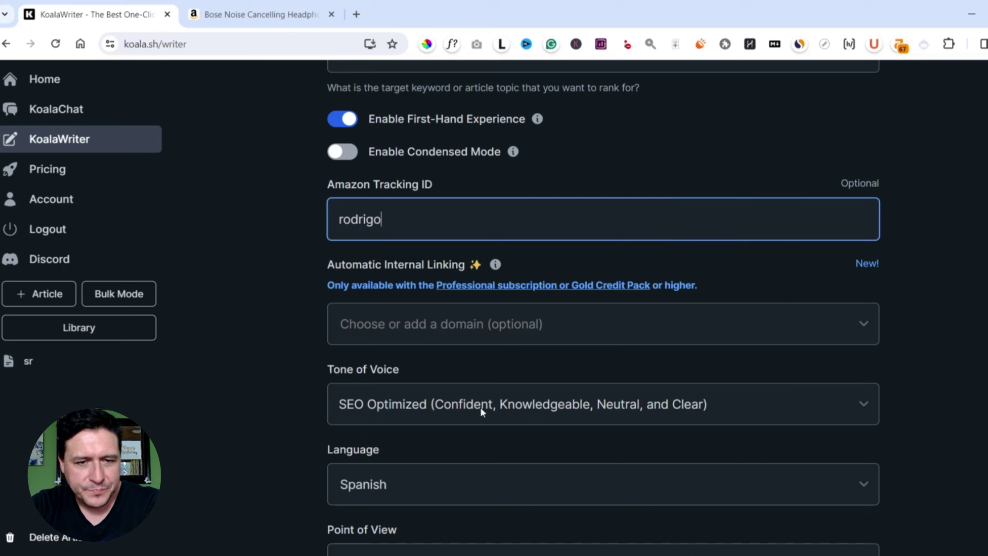
scroll(481, 406, down, 2)
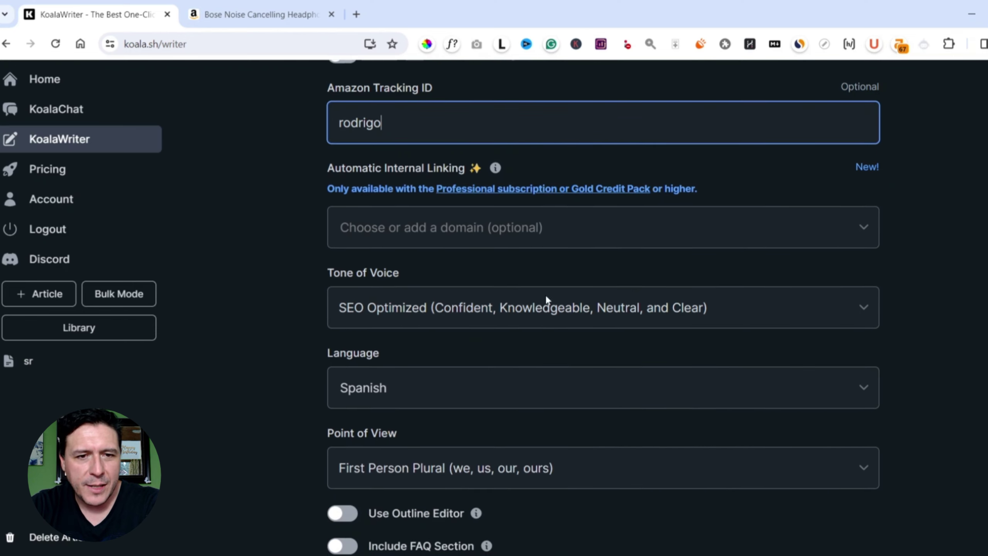
click(423, 317)
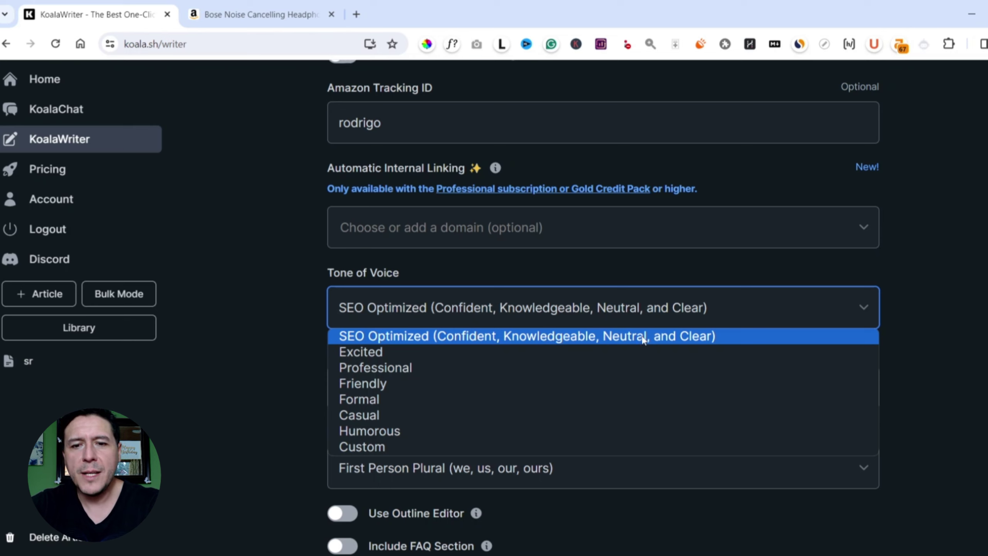
click(715, 338)
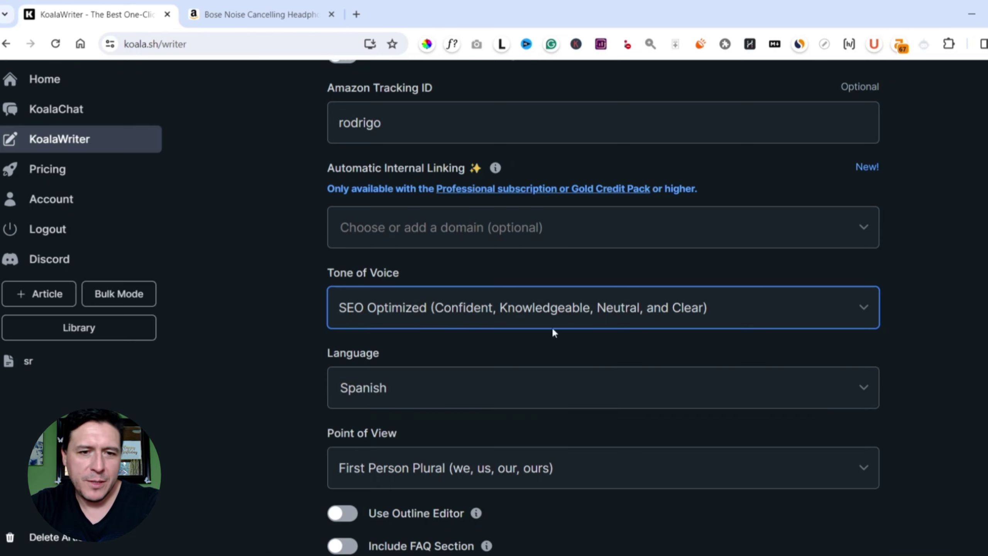
click(942, 370)
scroll(941, 370, down, 1)
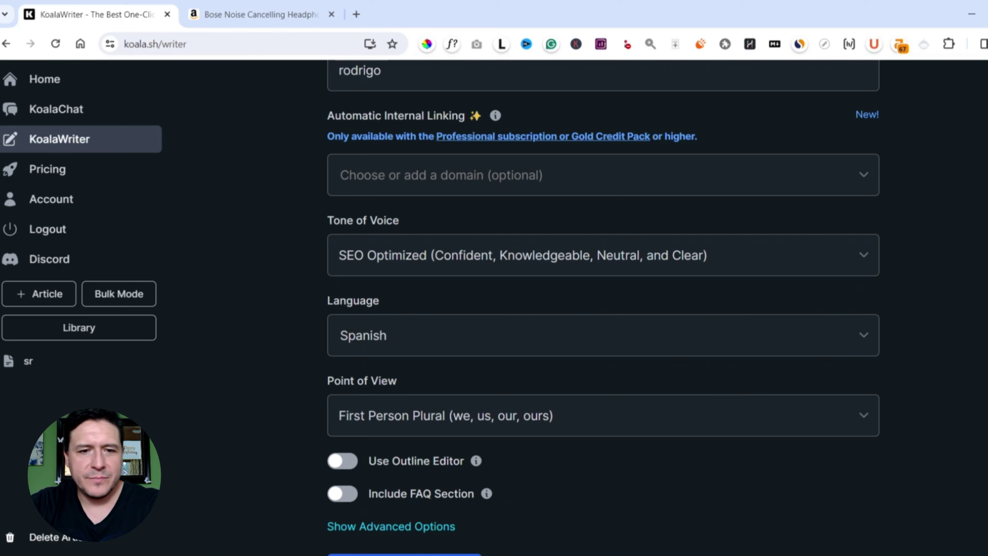
Set the point of view to Second Person (you, your, yours) and enable the outline editor
scroll(631, 360, down, 2)
click(464, 325)
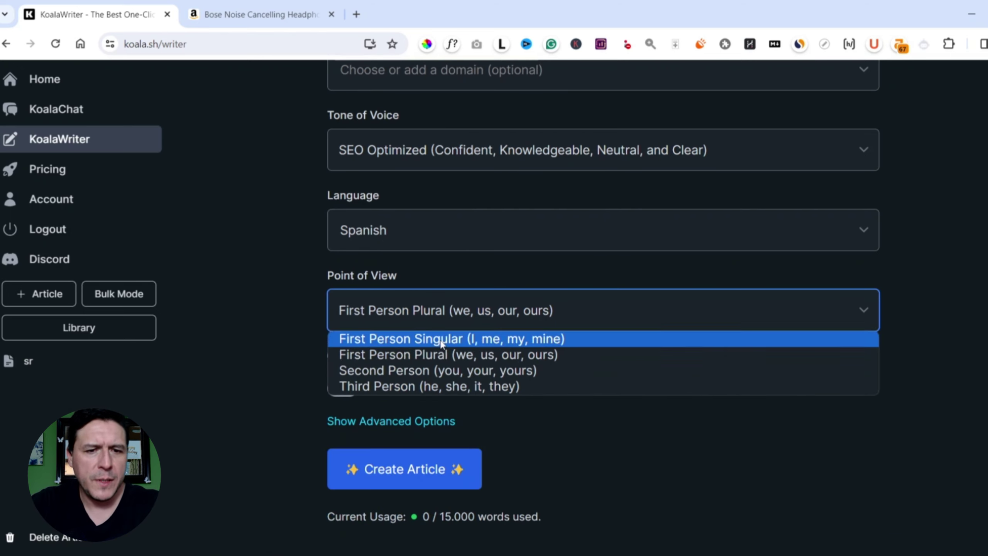
click(418, 370)
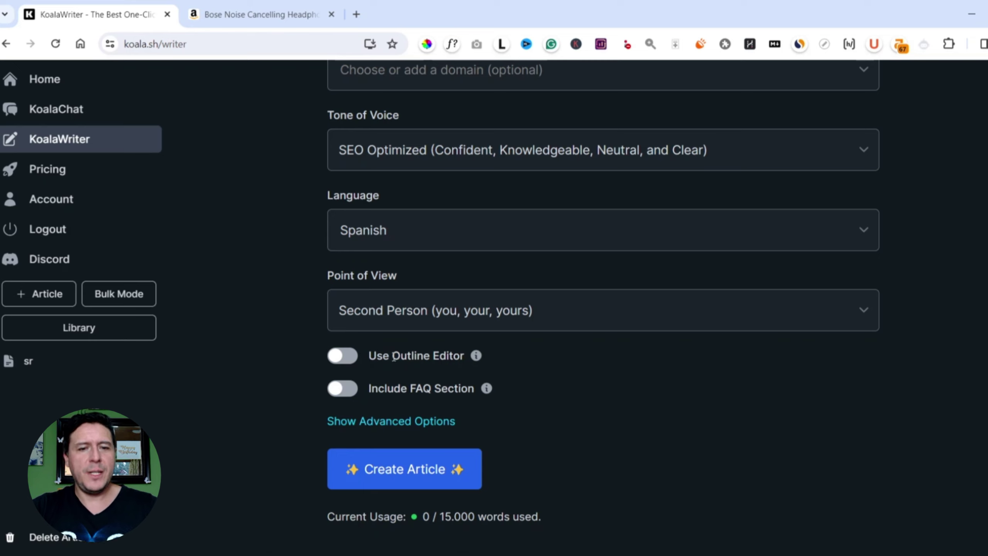
click(342, 356)
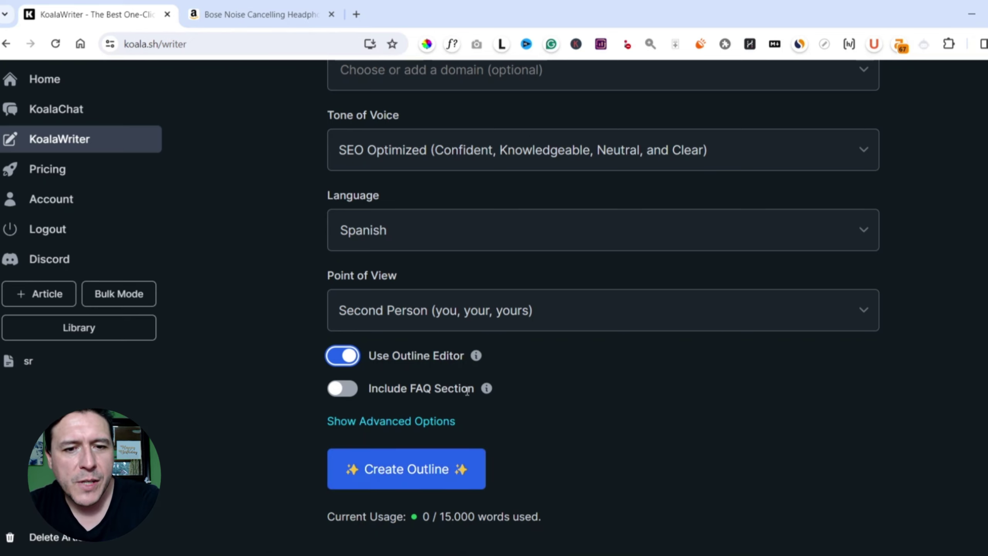
Turn off the outline editor, generate the Bose 700 review article and look through its sections
click(351, 356)
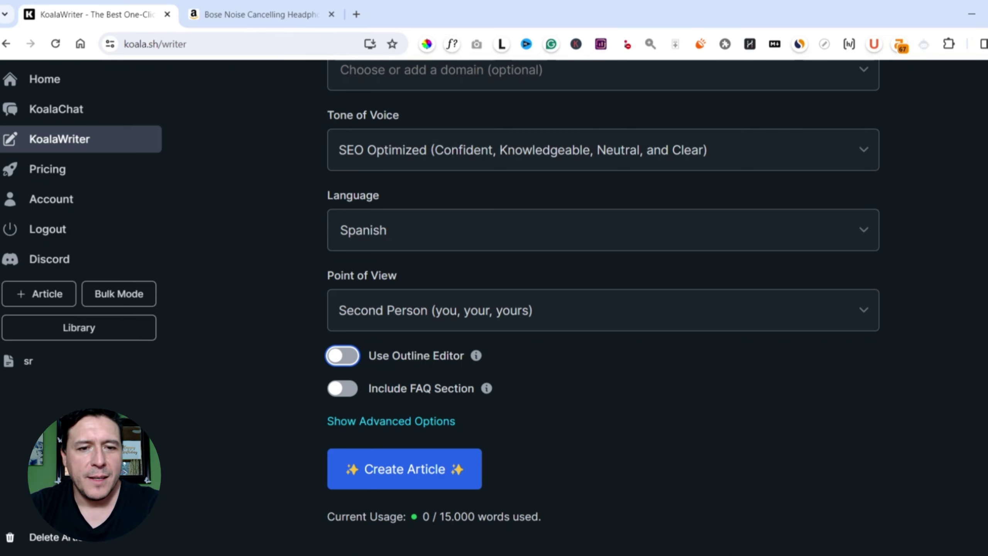
click(434, 472)
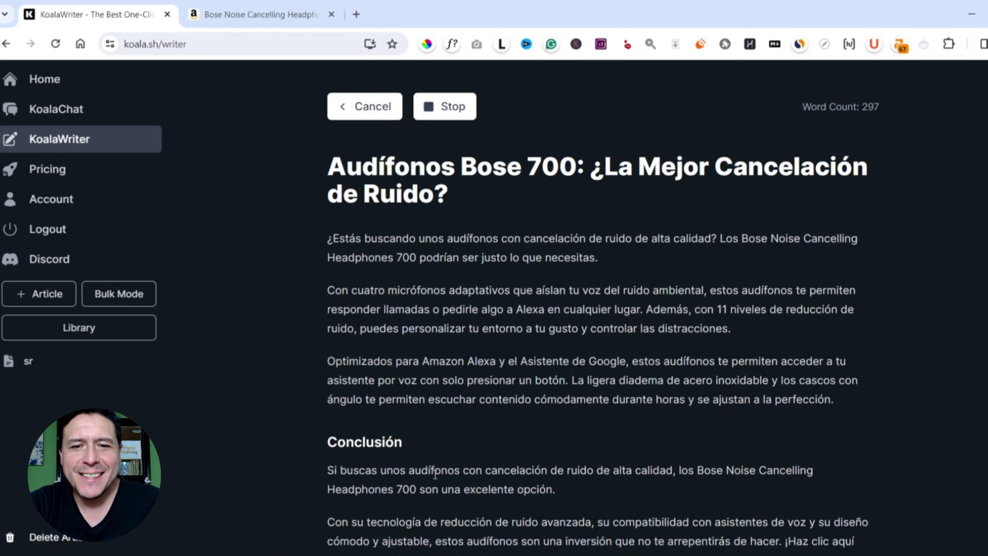
scroll(435, 475, down, 5)
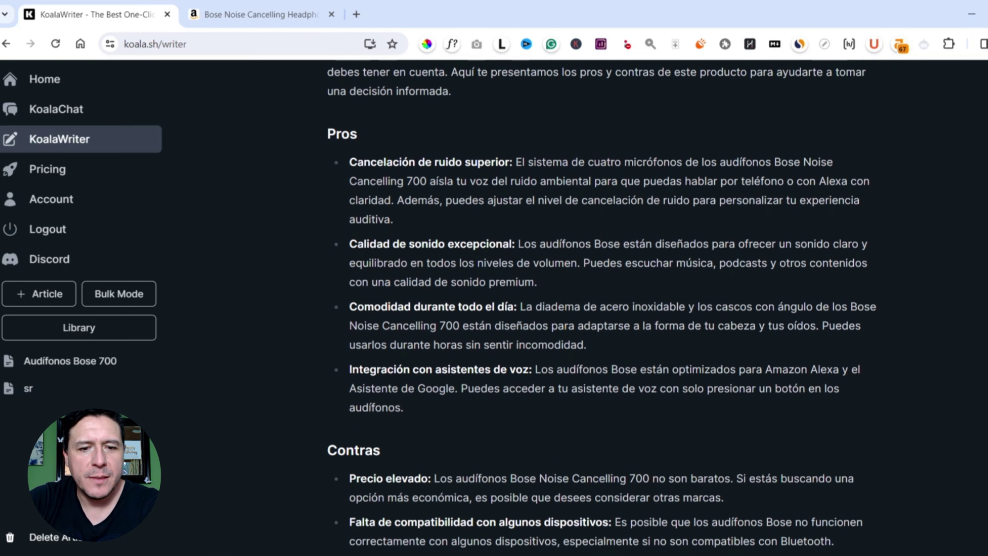
scroll(629, 320, down, 2)
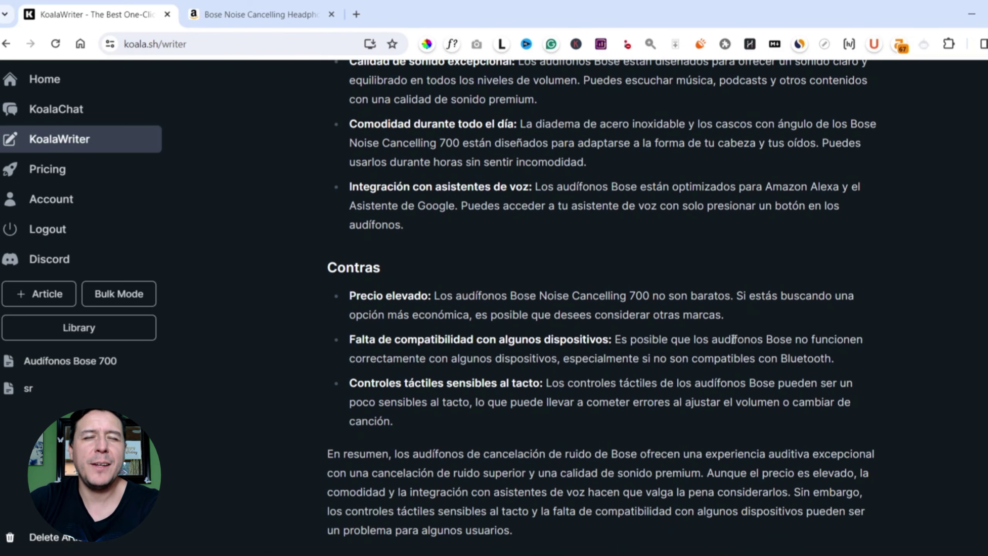
scroll(733, 339, down, 15)
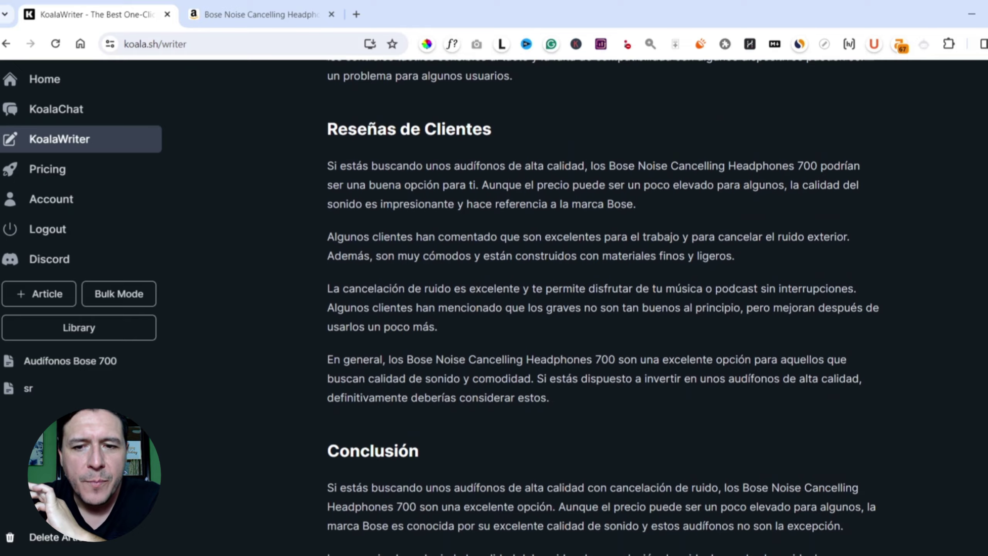
scroll(555, 116, up, 3)
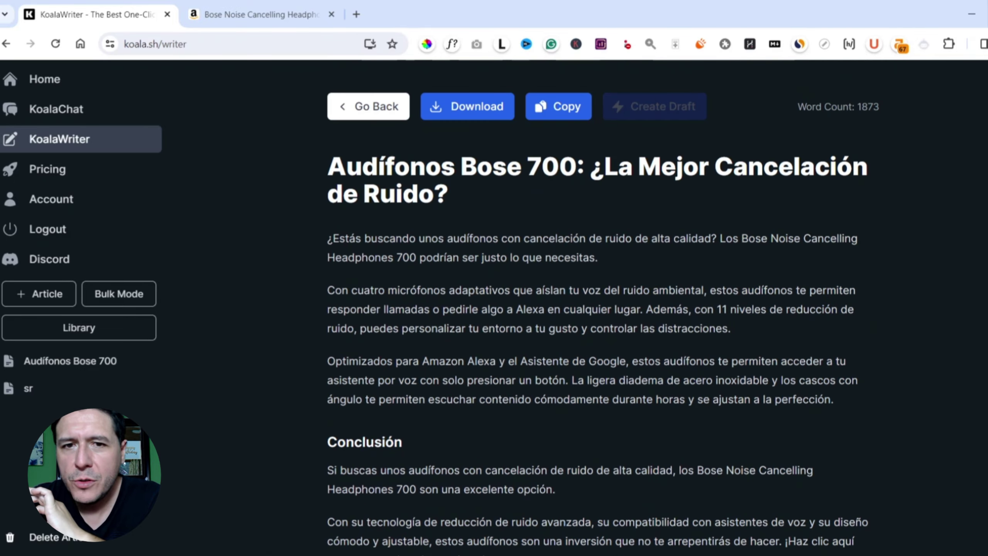
Copy the generated article and save it as audfonos-bose-700.html in the Descargas folder
click(560, 116)
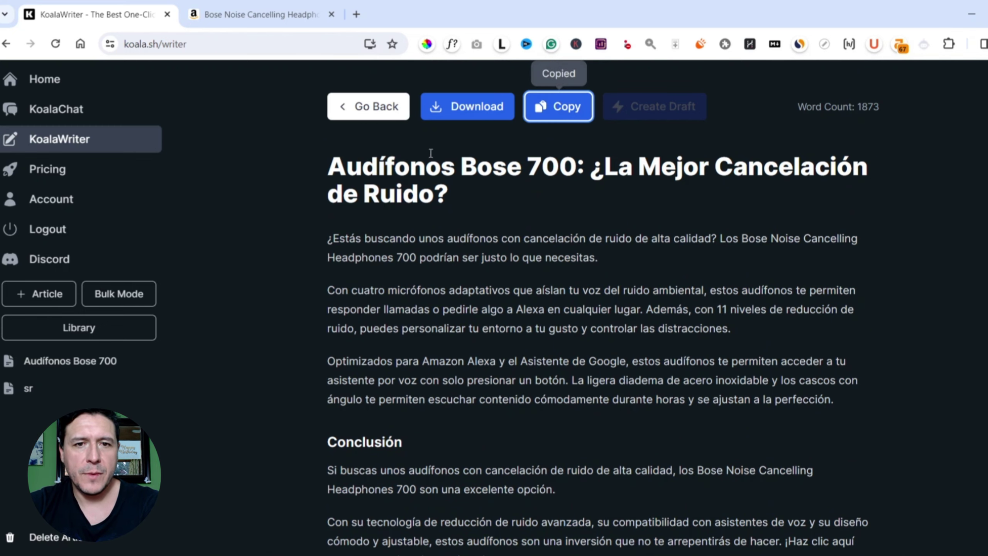
click(449, 112)
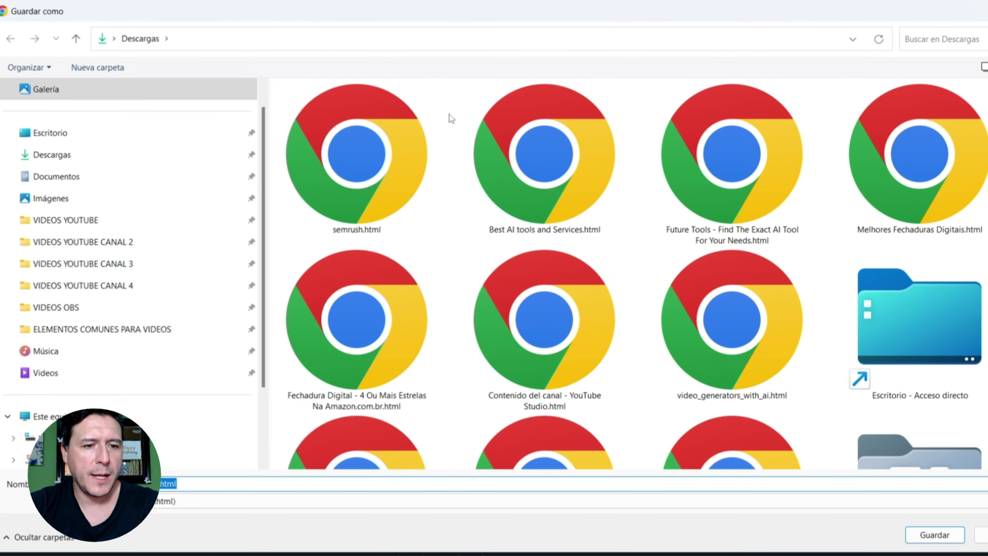
click(928, 537)
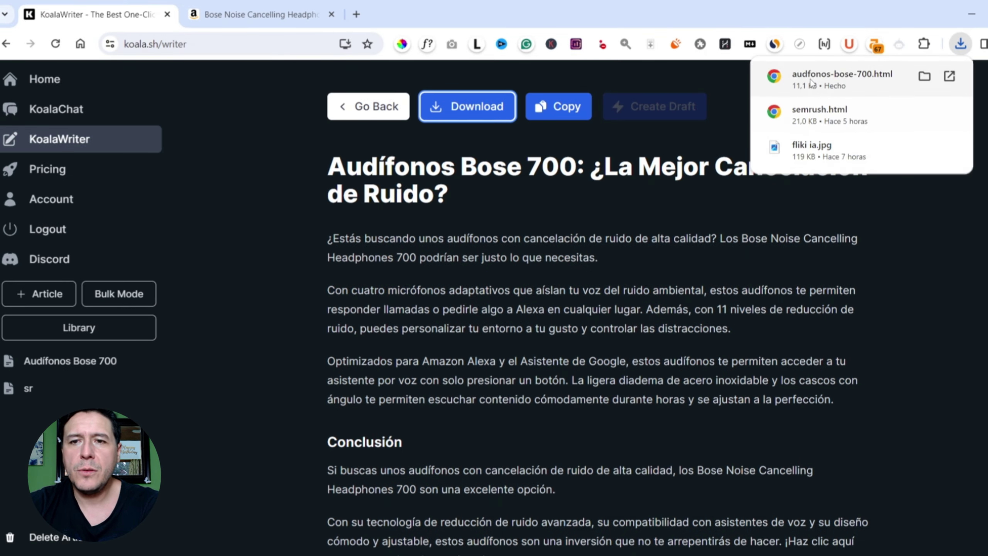
Open the downloaded audfonos-bose-700.html, examine its HTML source code and close the rendered article page
click(812, 82)
right_click(276, 203)
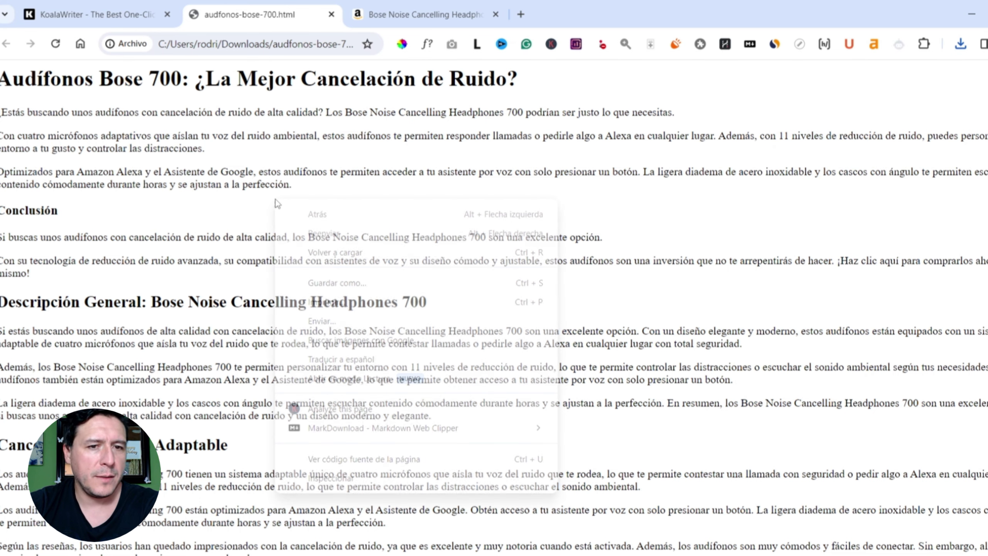
click(333, 460)
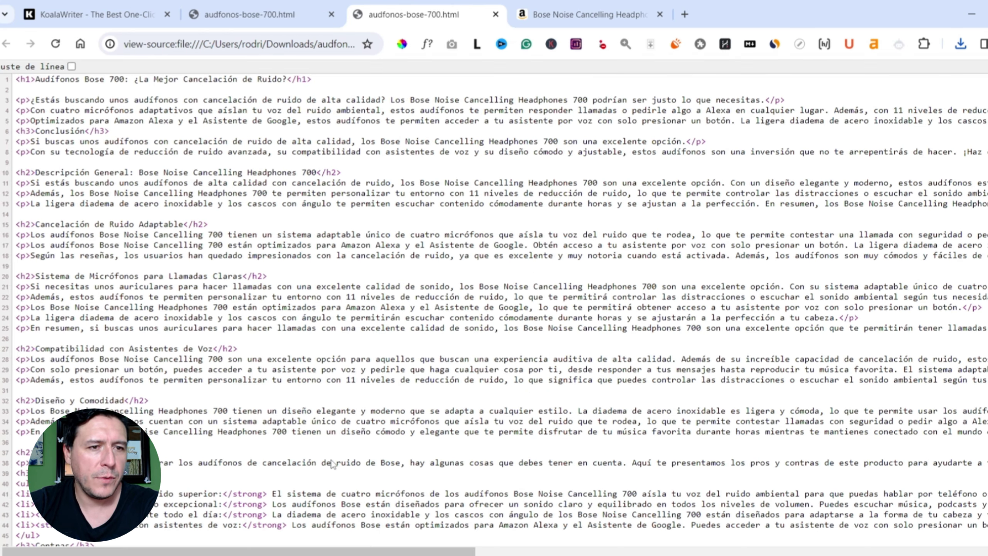
scroll(333, 463, down, 4)
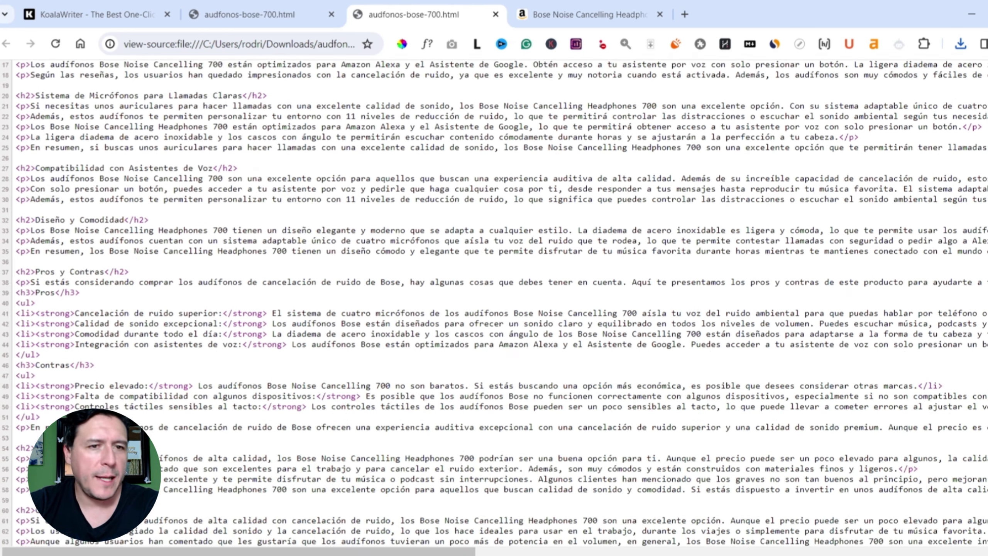
scroll(494, 273, up, 4)
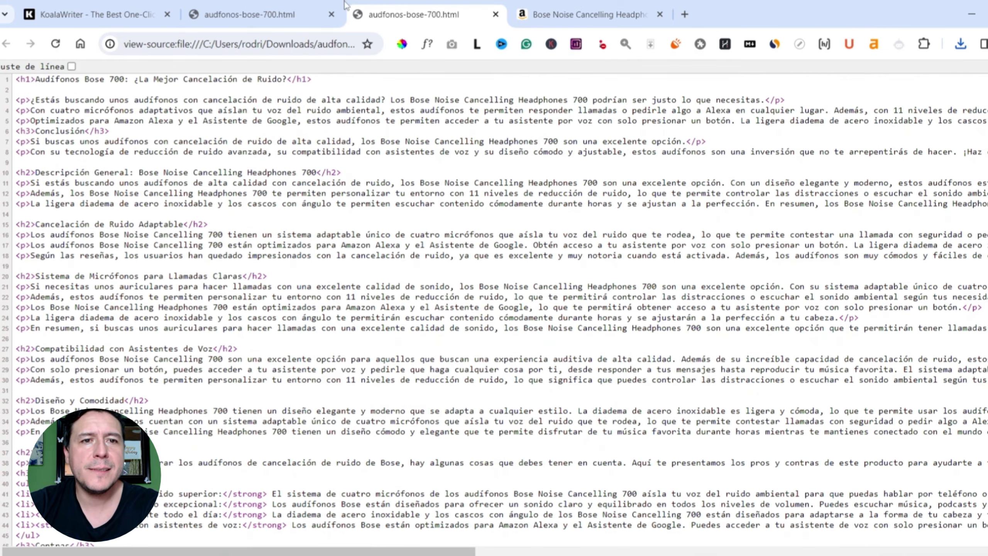
click(265, 5)
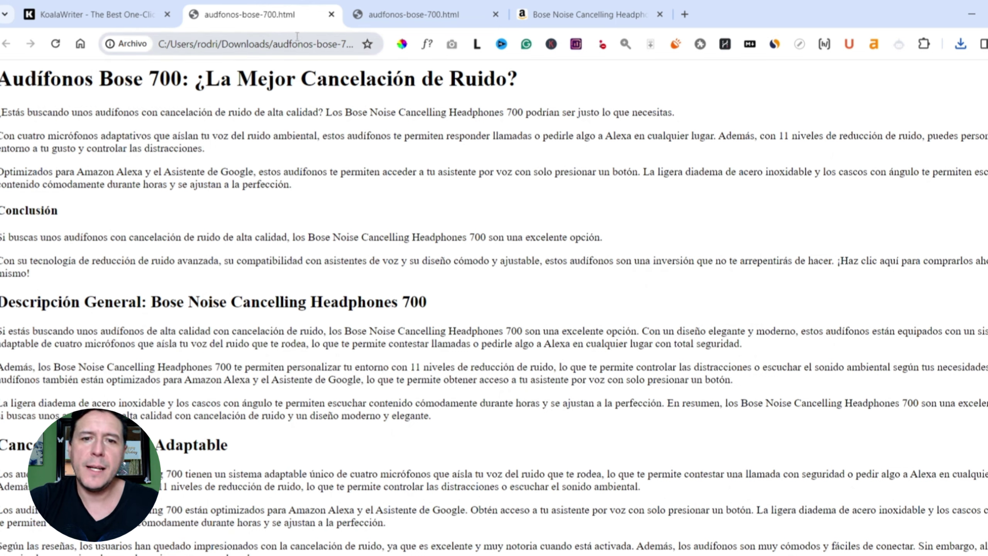
click(353, 51)
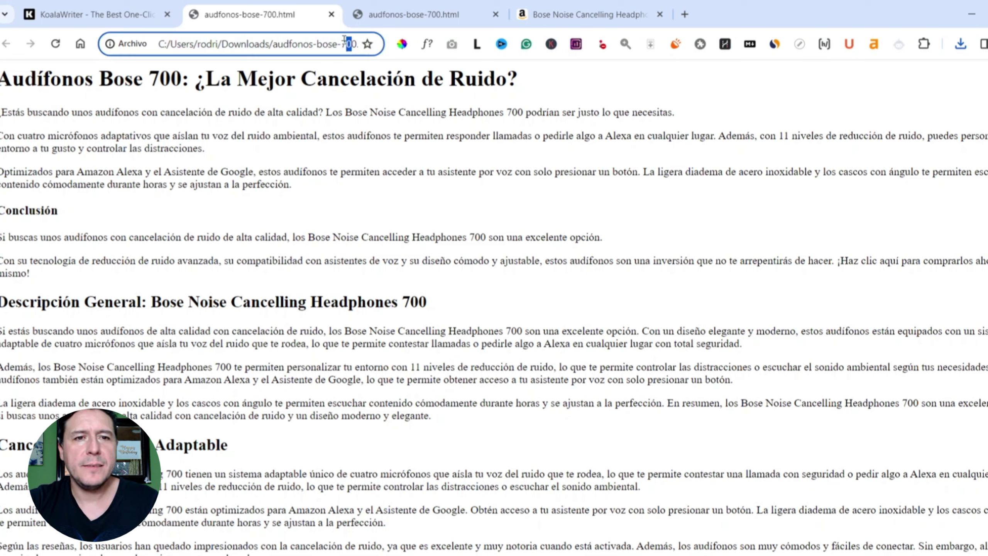
click(332, 15)
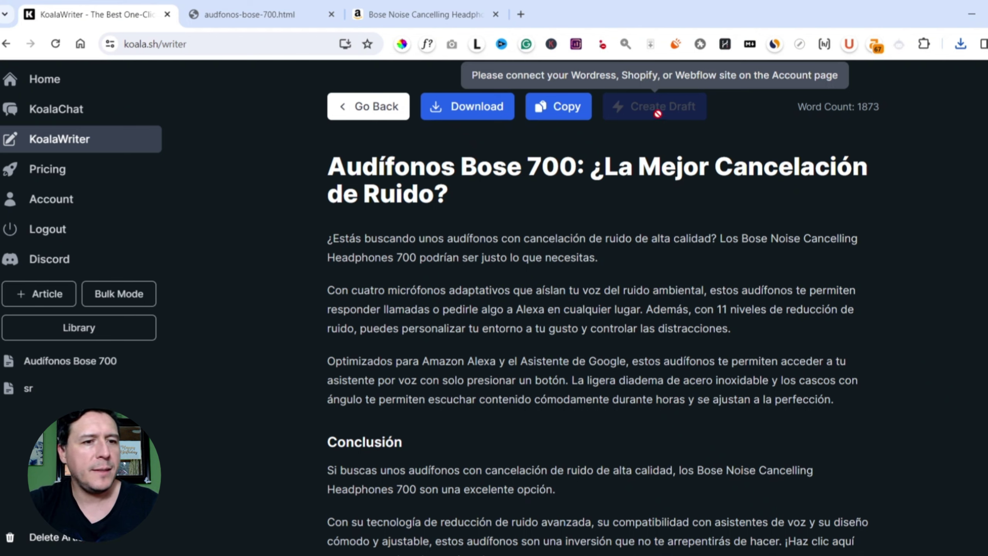
Go back from the generated article to its settings and select GPT-4 Turbo (Recommended) as the GPT version
scroll(599, 323, down, 4)
scroll(599, 323, up, 4)
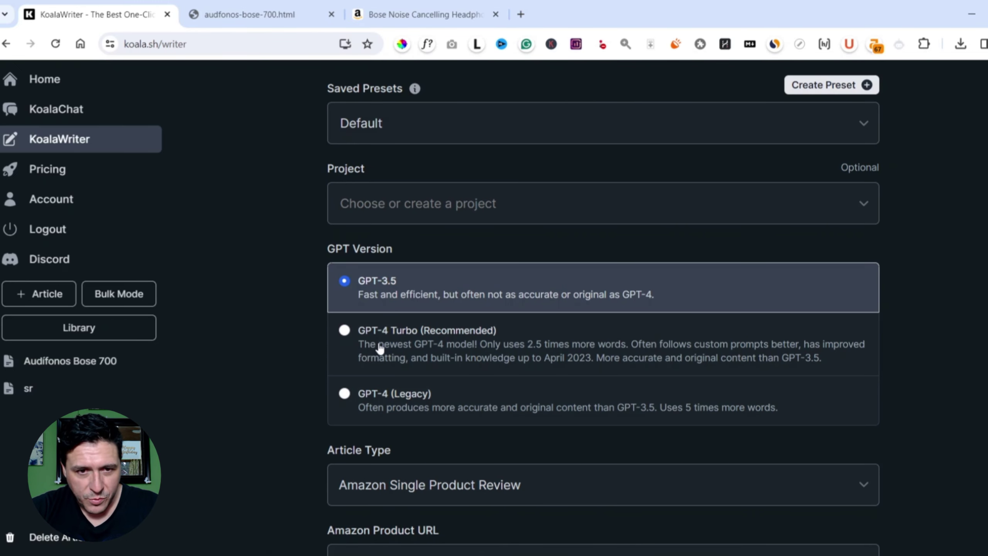
click(505, 359)
scroll(402, 212, up, 2)
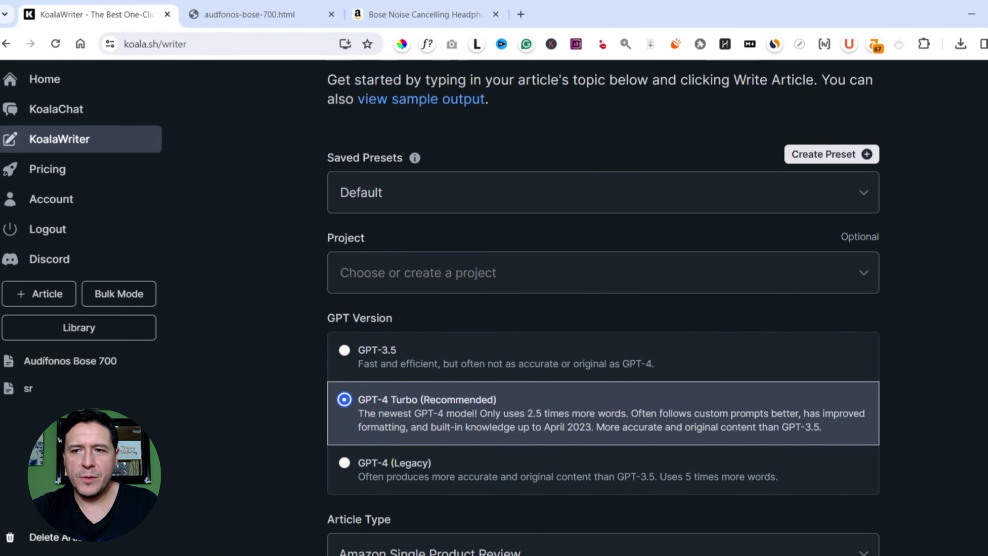
Check the remaining article settings and set the point of view to Second Person (you, your, yours)
scroll(953, 198, down, 5)
scroll(828, 277, down, 3)
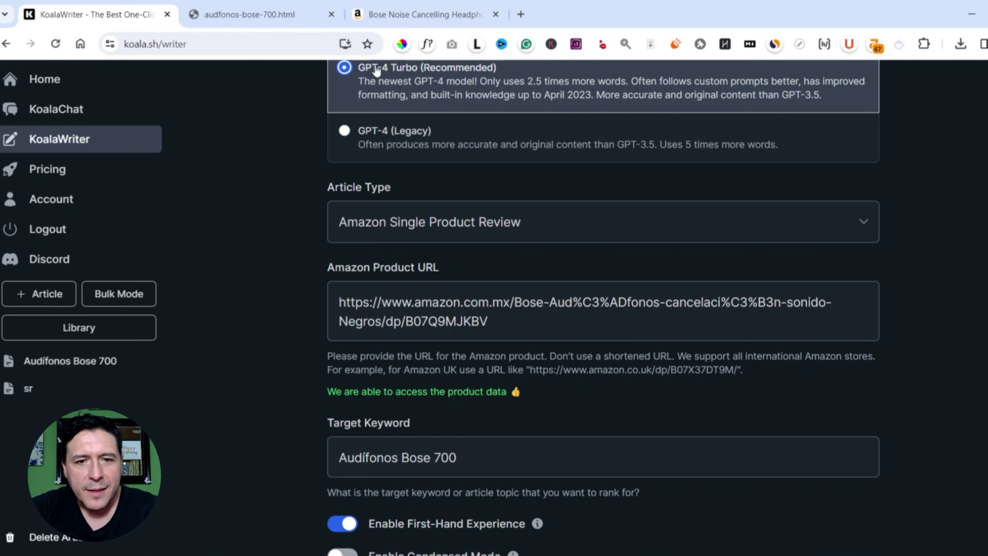
scroll(603, 308, up, 3)
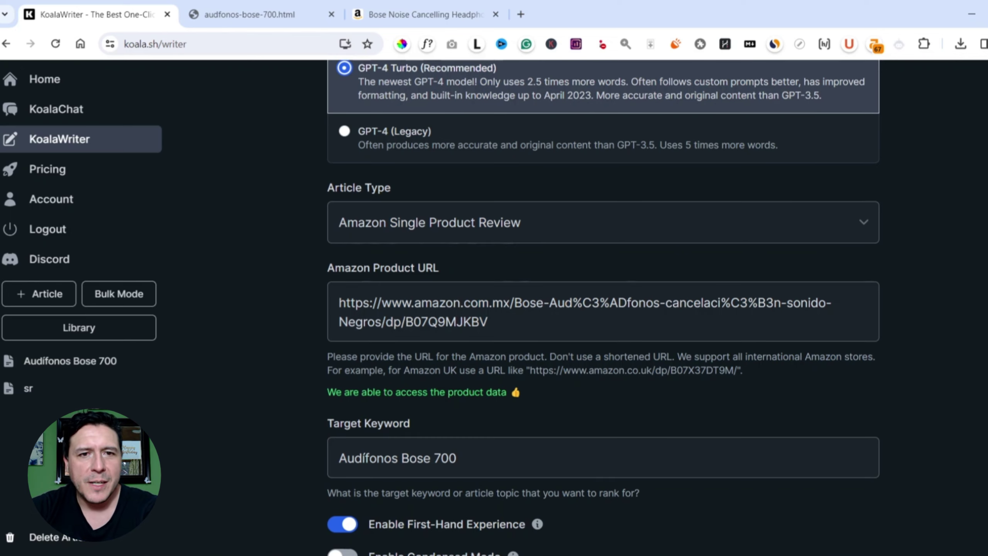
scroll(603, 307, down, 15)
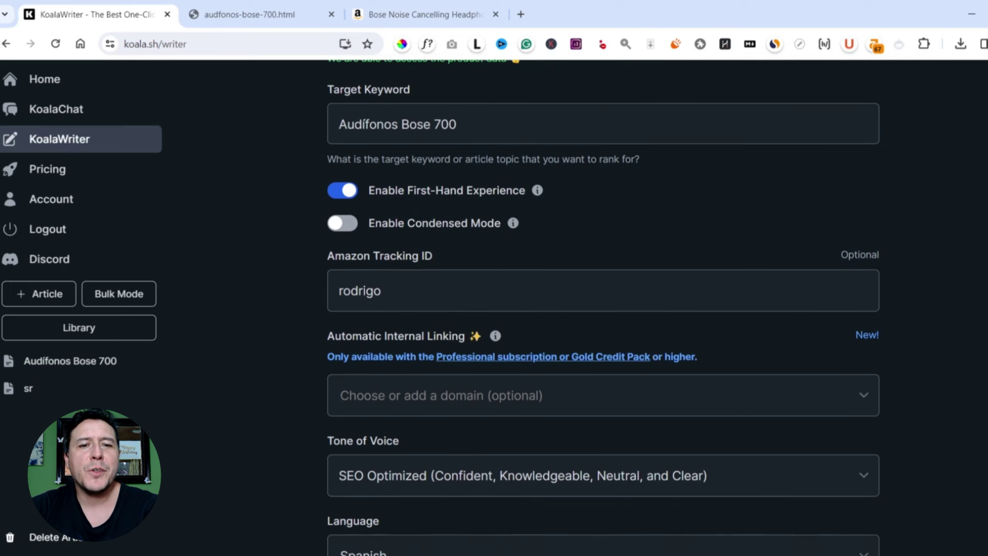
scroll(603, 308, down, 2)
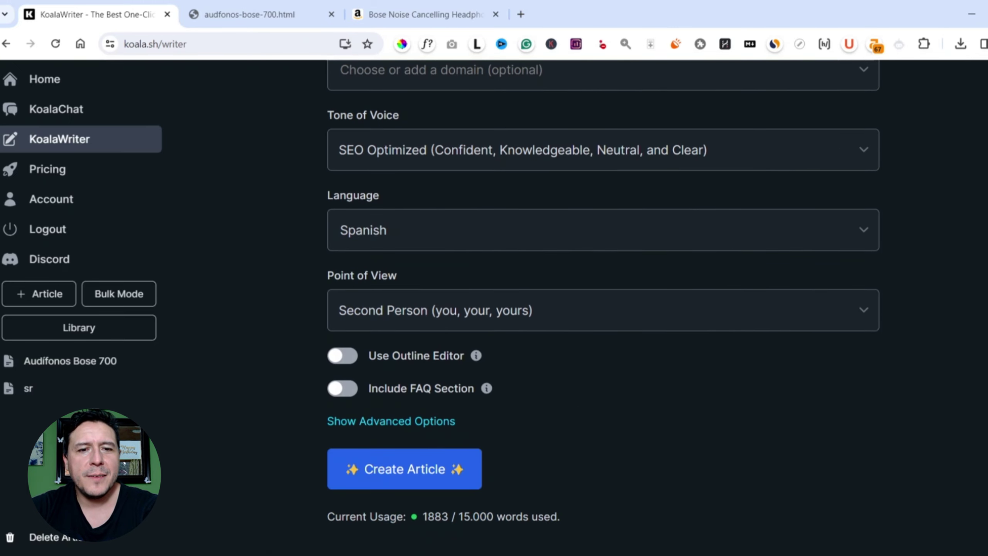
scroll(603, 308, up, 15)
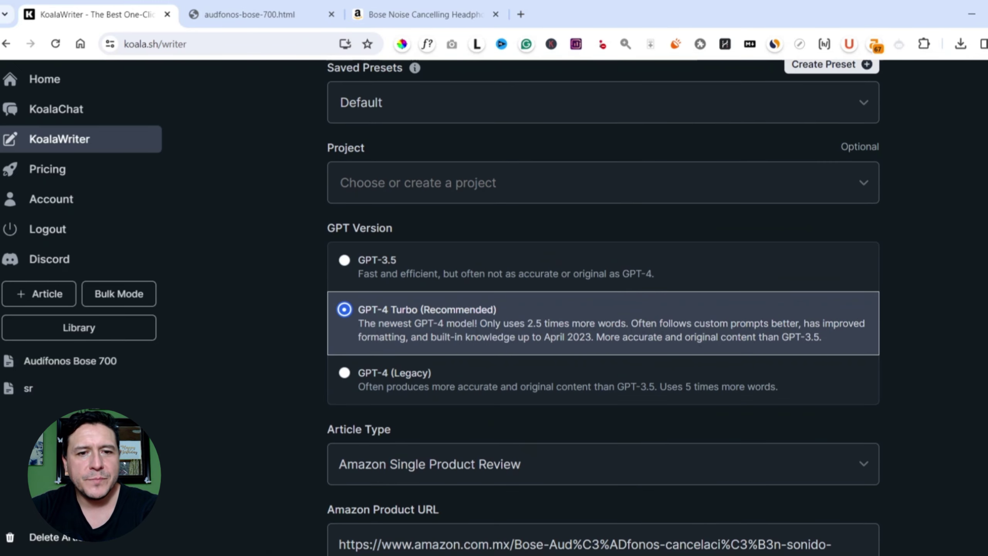
scroll(603, 308, down, 18)
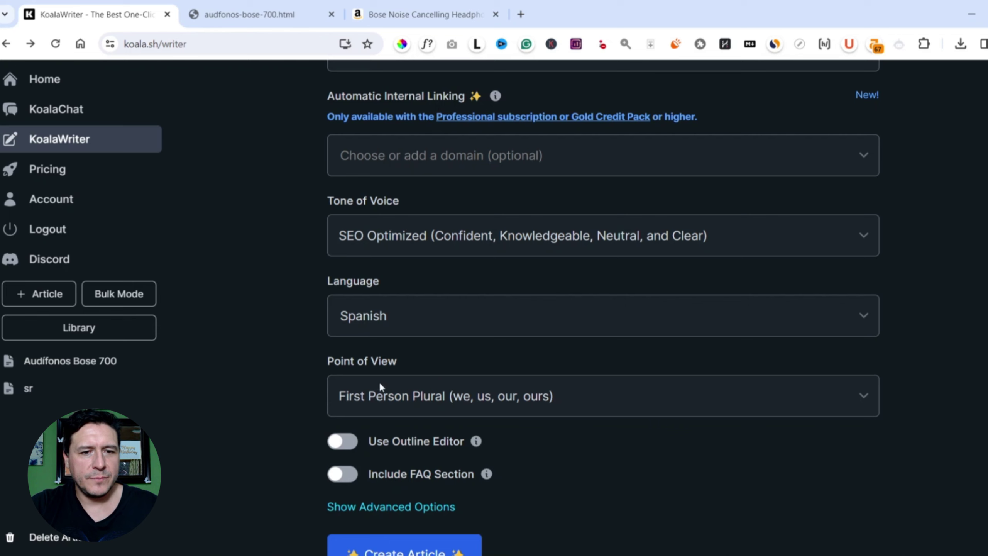
click(384, 403)
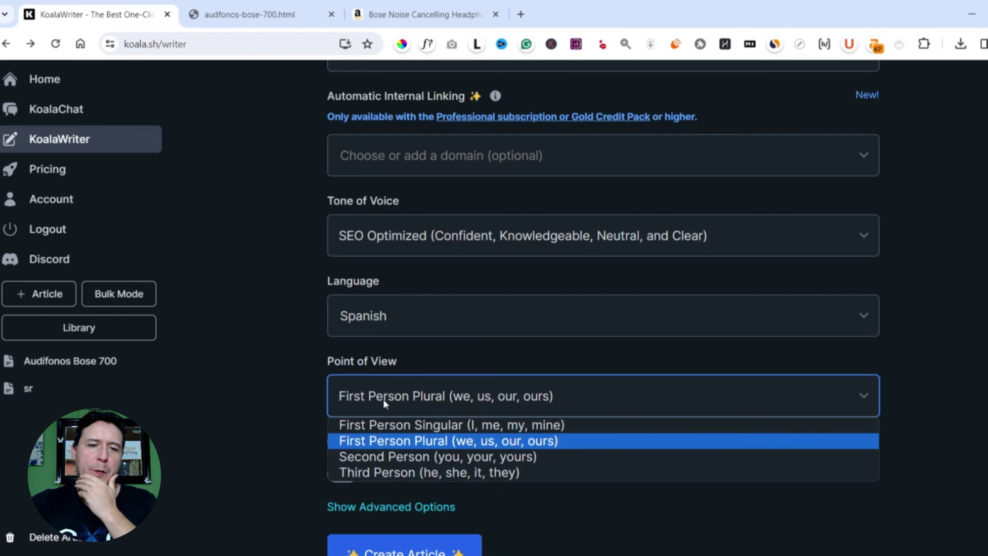
click(373, 424)
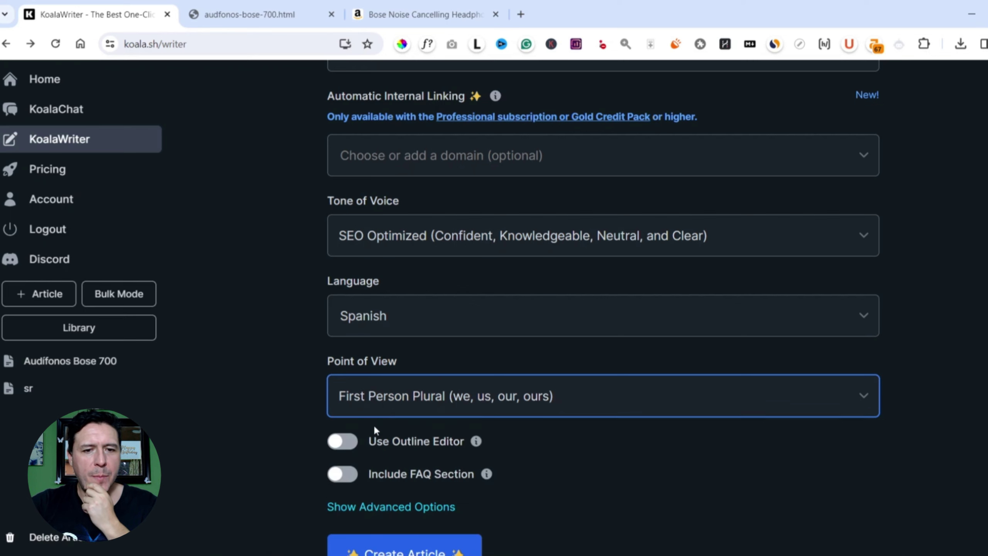
scroll(373, 426, down, 2)
click(374, 311)
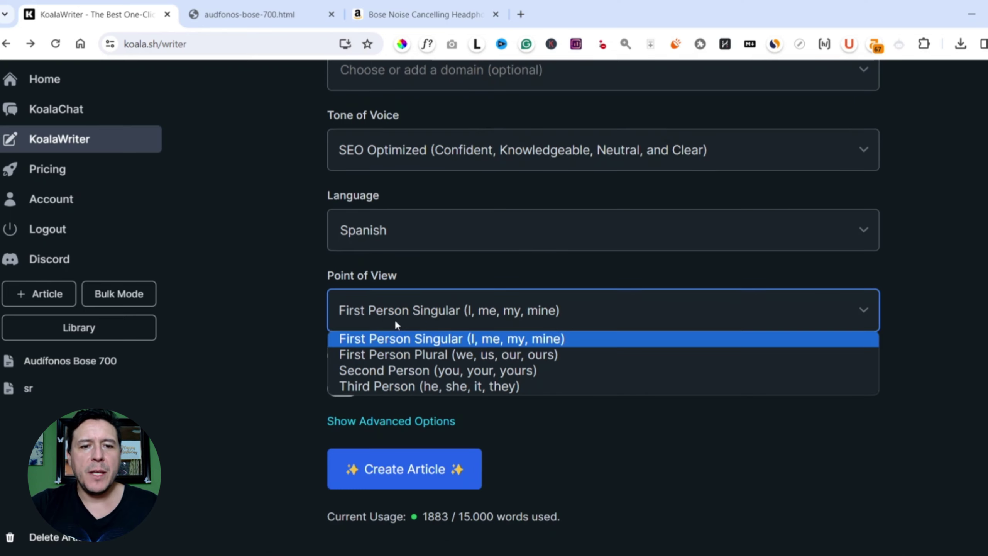
click(377, 372)
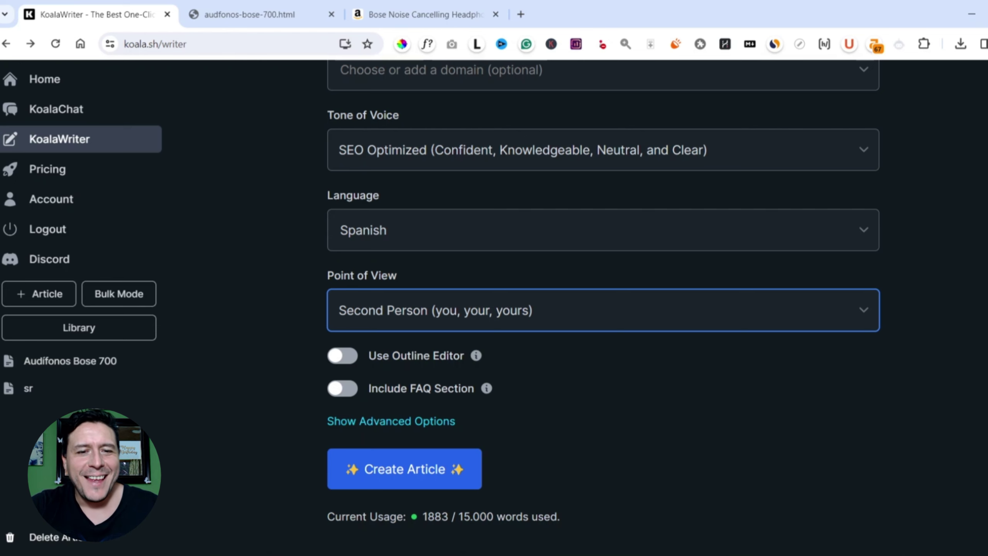
Recheck the model, product URL, keyword and language settings and generate the article again with GPT-4 Turbo
scroll(603, 295, up, 15)
scroll(603, 295, down, 8)
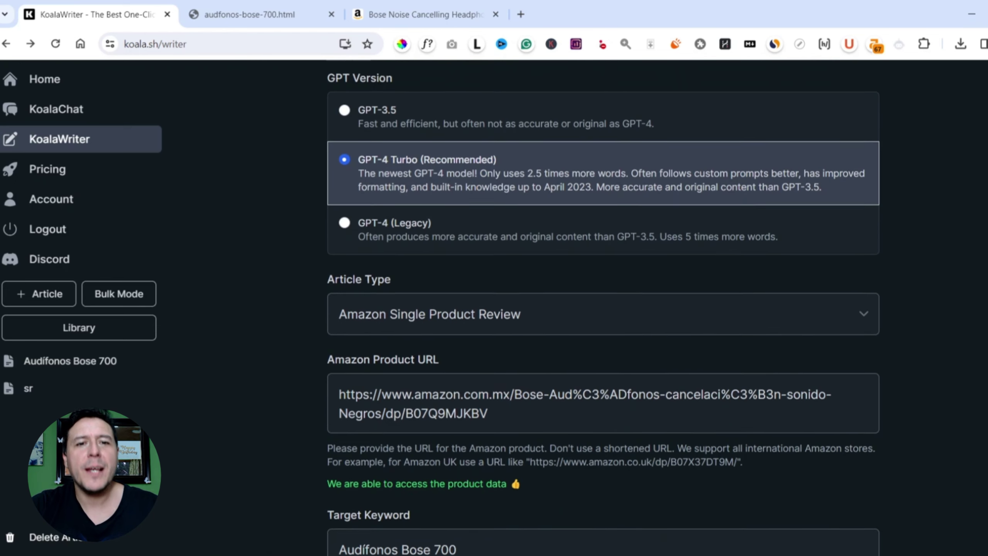
scroll(450, 208, up, 5)
scroll(450, 208, down, 4)
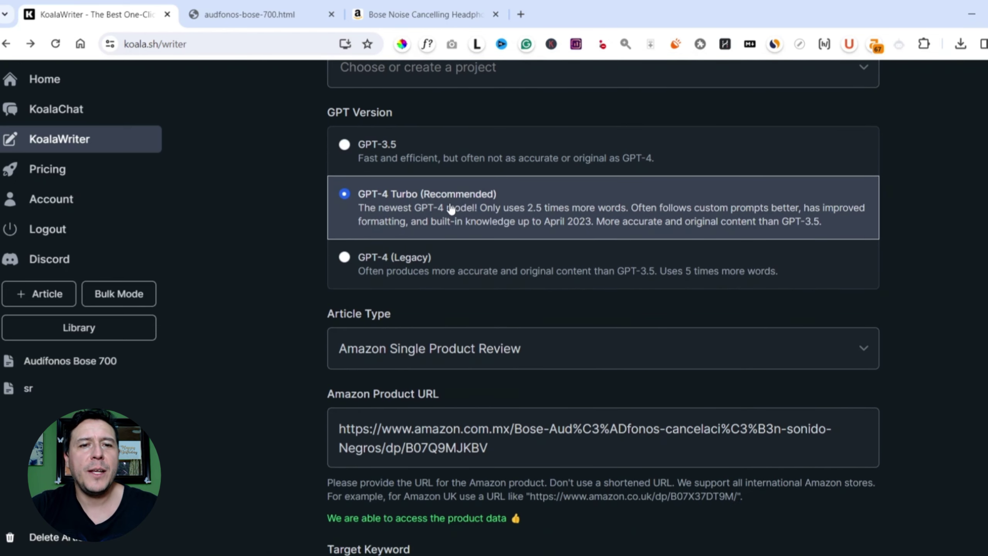
scroll(603, 307, down, 5)
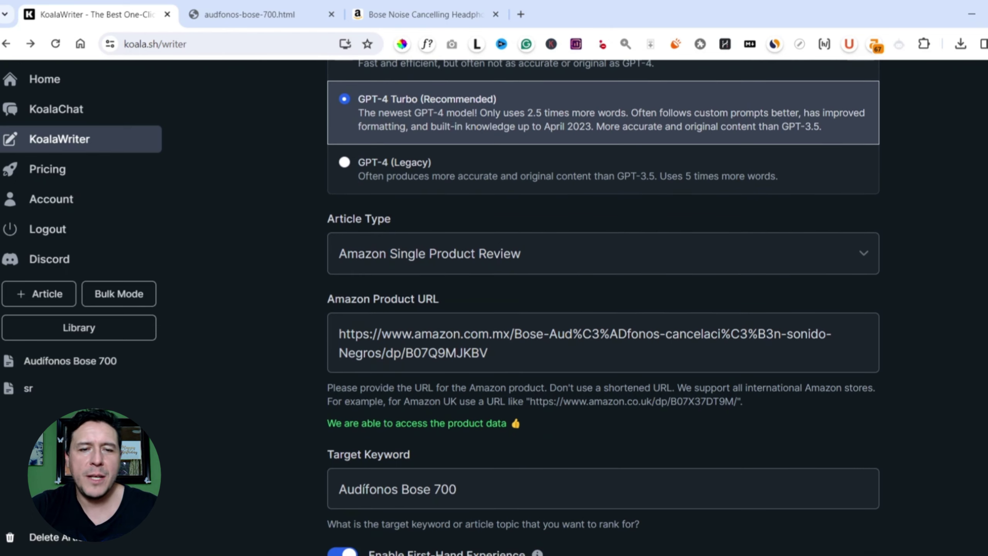
scroll(234, 385, up, 8)
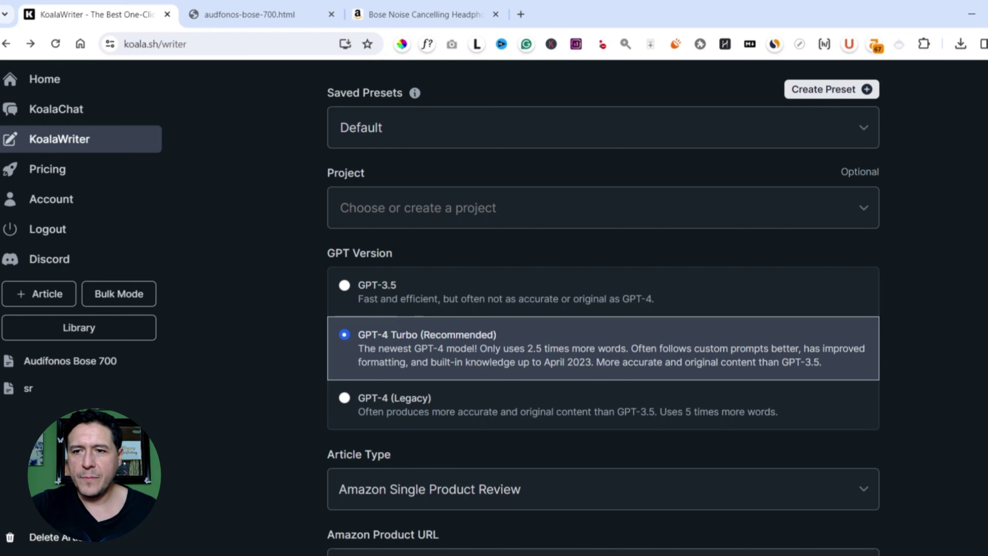
scroll(603, 311, down, 10)
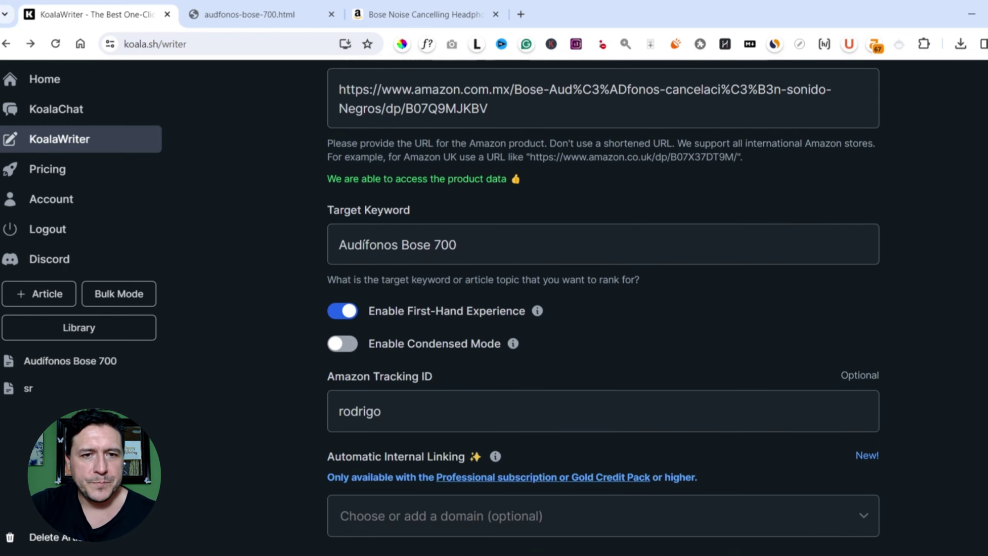
scroll(603, 304, down, 10)
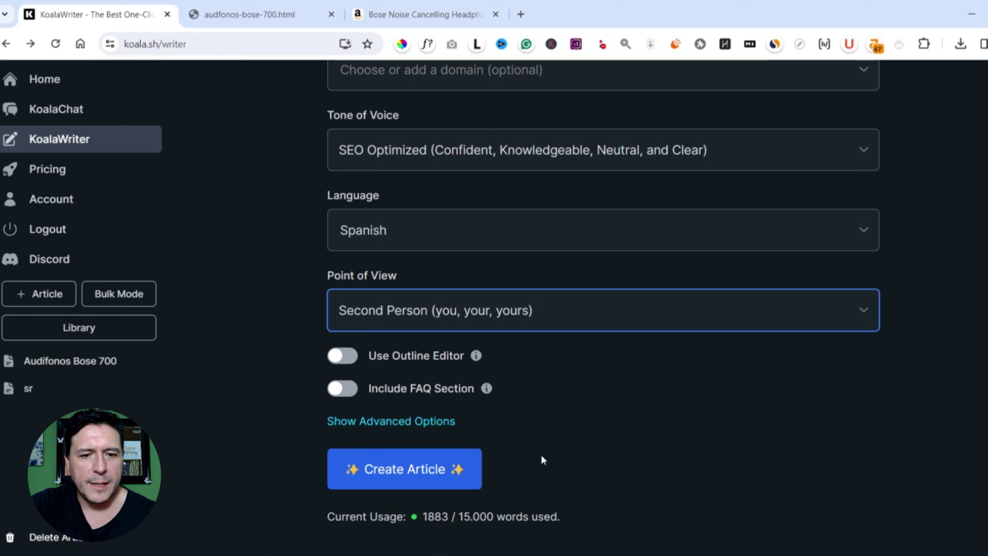
click(467, 472)
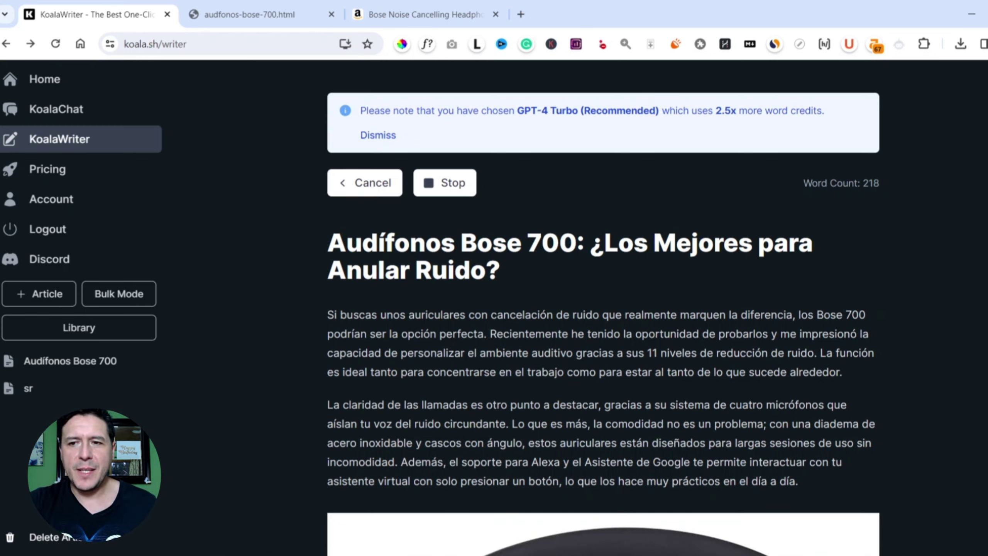
Review the introduction and product image of the Bose 700 review being generated with GPT-4 Turbo
scroll(603, 307, down, 2)
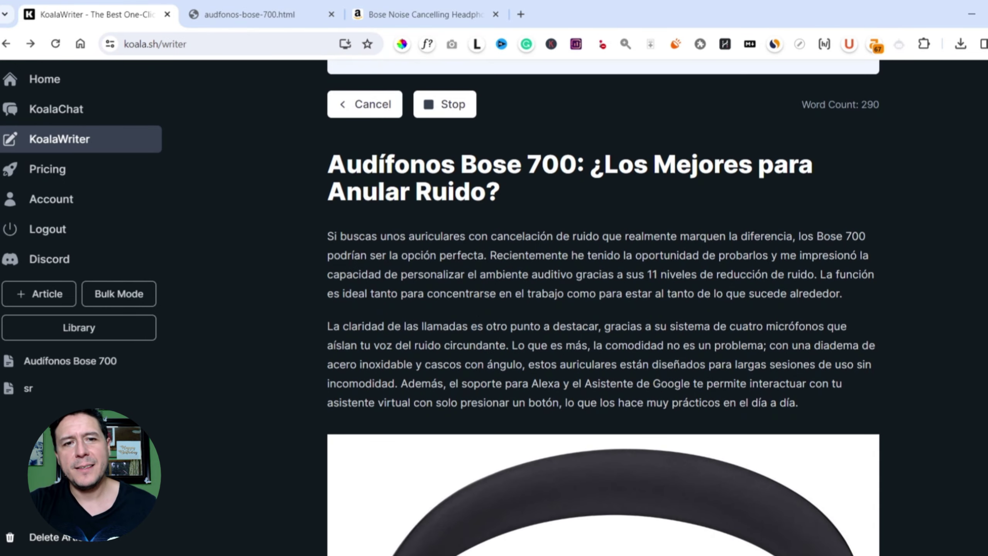
scroll(603, 308, down, 10)
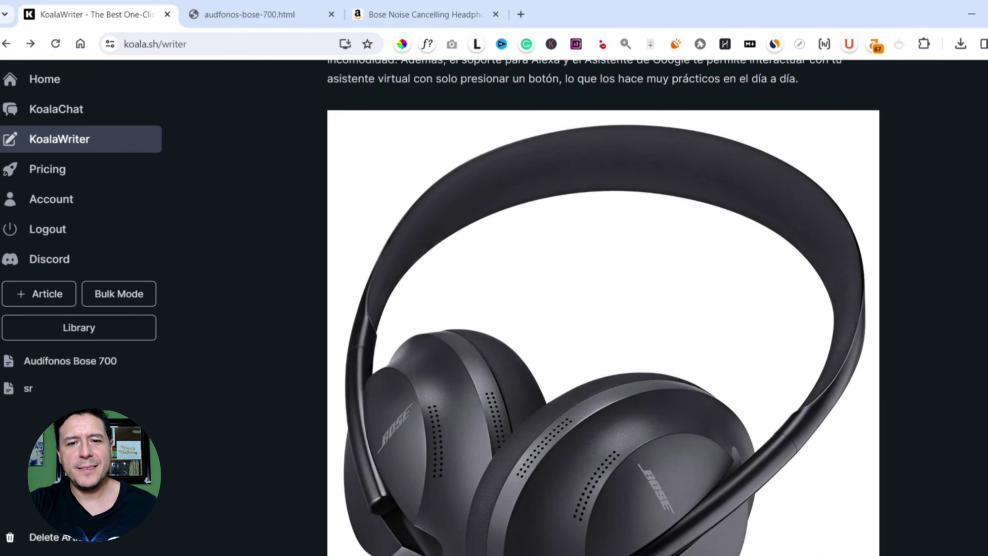
scroll(418, 345, down, 9)
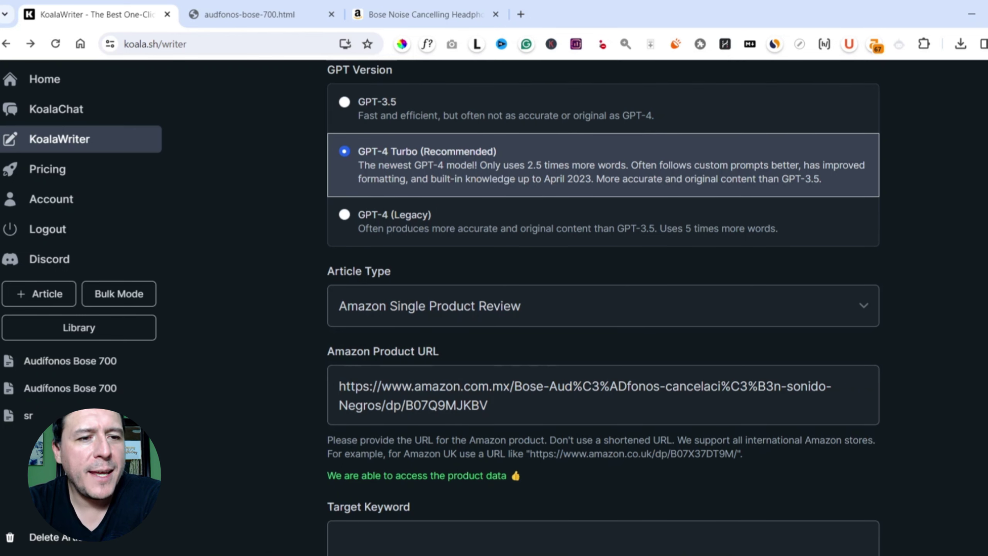
Change the article type to Blog Post in the new article's settings
click(861, 305)
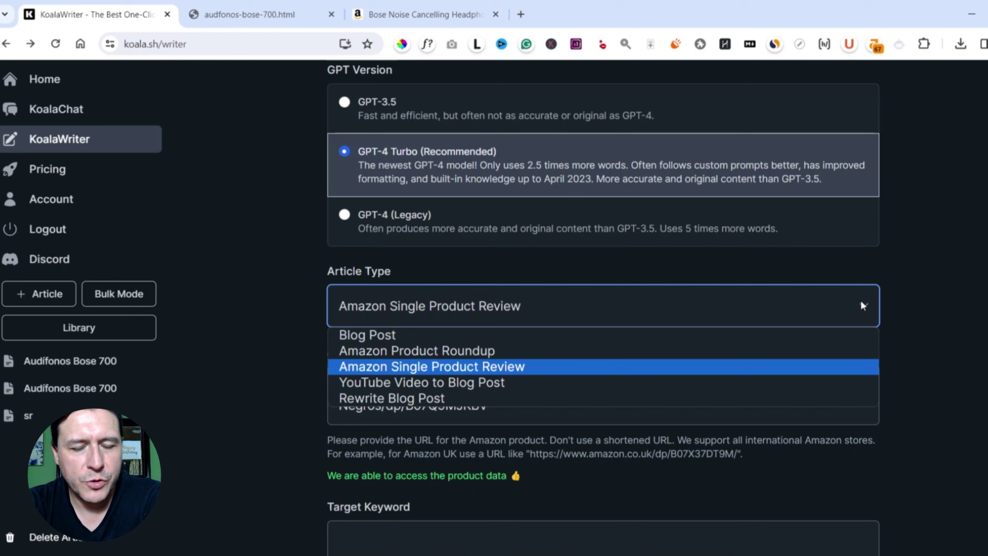
click(558, 337)
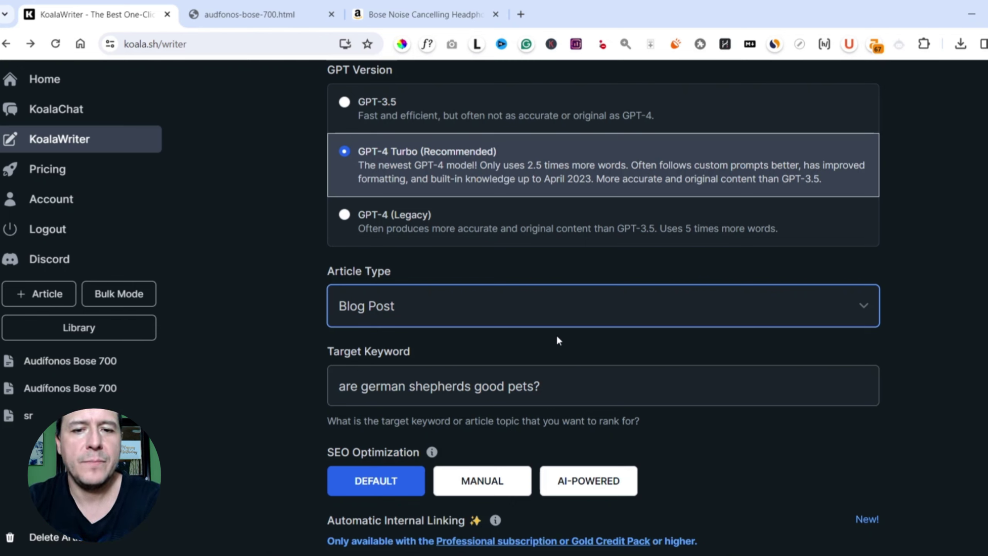
click(476, 320)
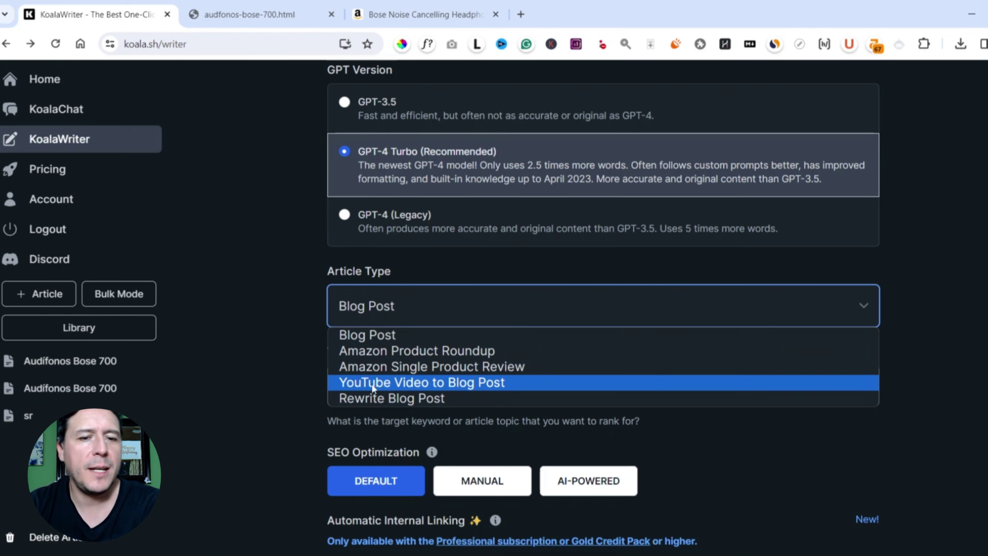
click(403, 334)
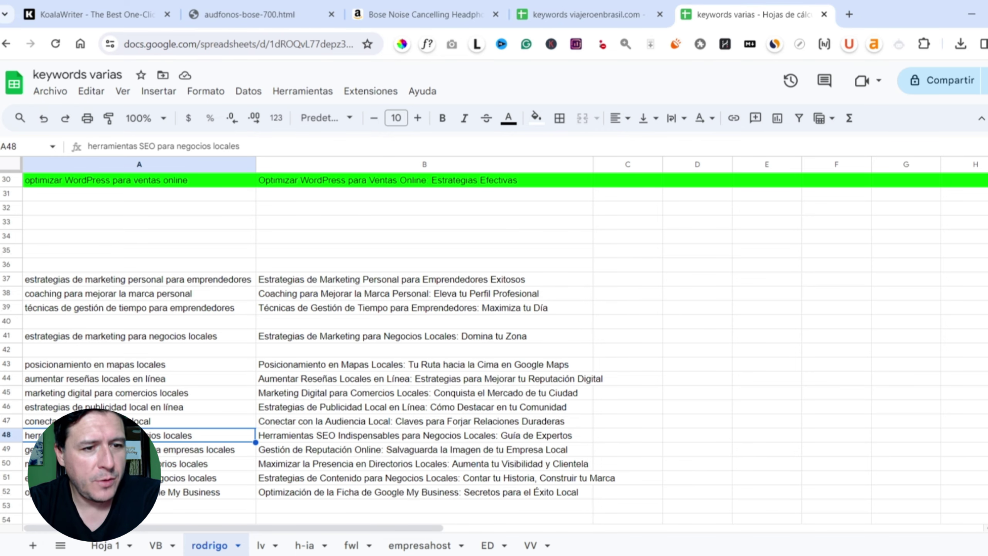
Copy "herramientas SEO para negocios locales" from the keywords varias spreadsheet and enter it as the target keyword in KoalaWriter
key(ctrl+c)
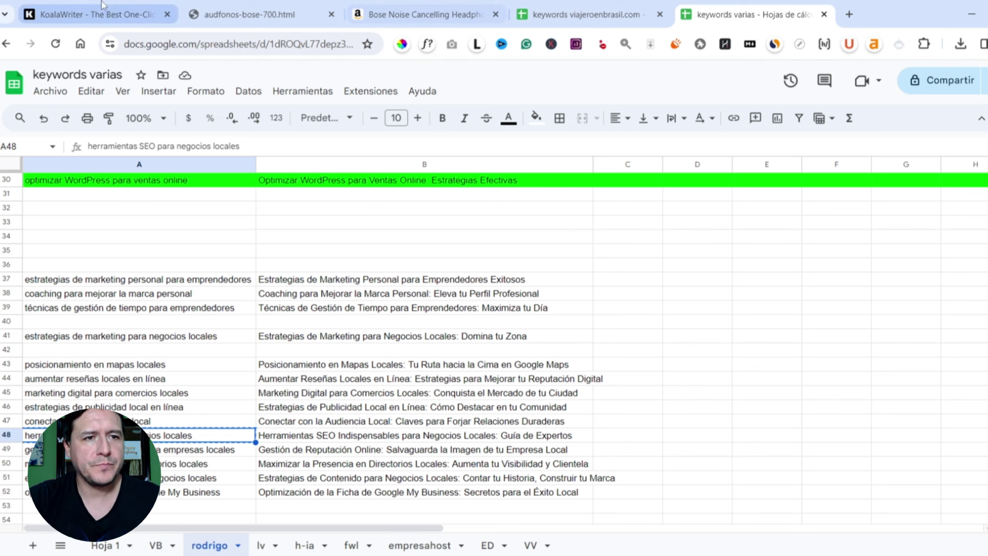
click(82, 4)
key(ctrl+v)
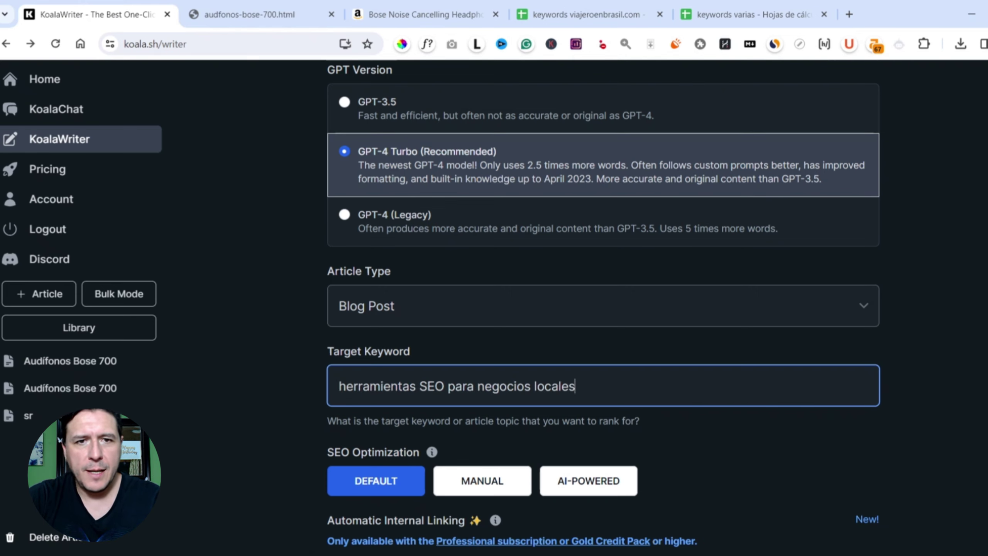
Read the explanation of the SEO optimization modes and set SEO Optimization to AI-Powered
scroll(603, 308, up, 3)
scroll(603, 308, down, 2)
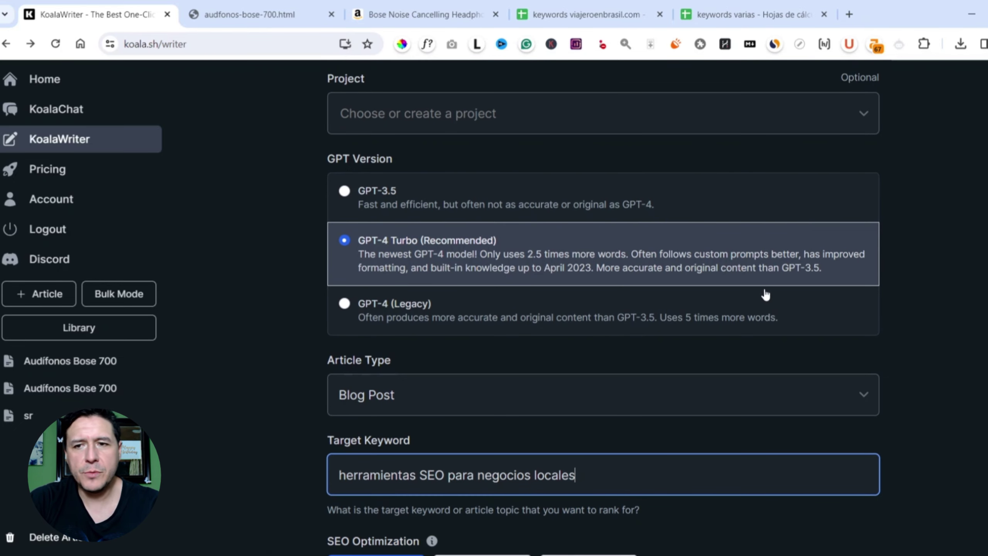
scroll(476, 370, down, 5)
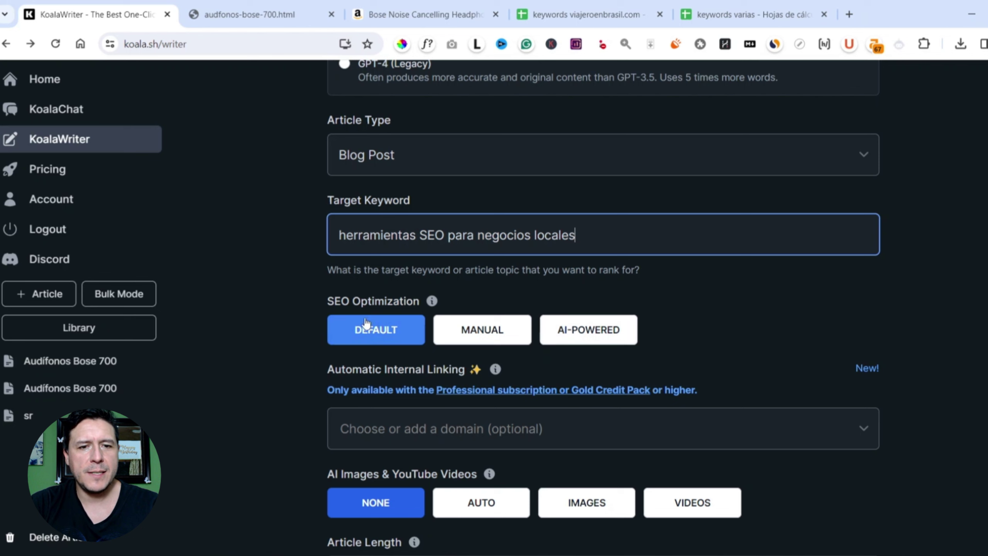
mouse_move(432, 304)
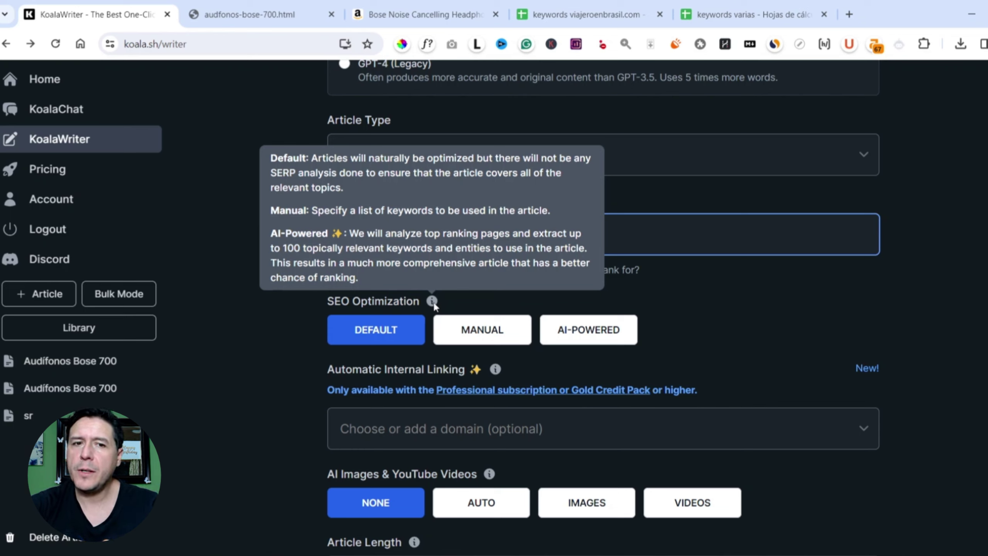
click(473, 326)
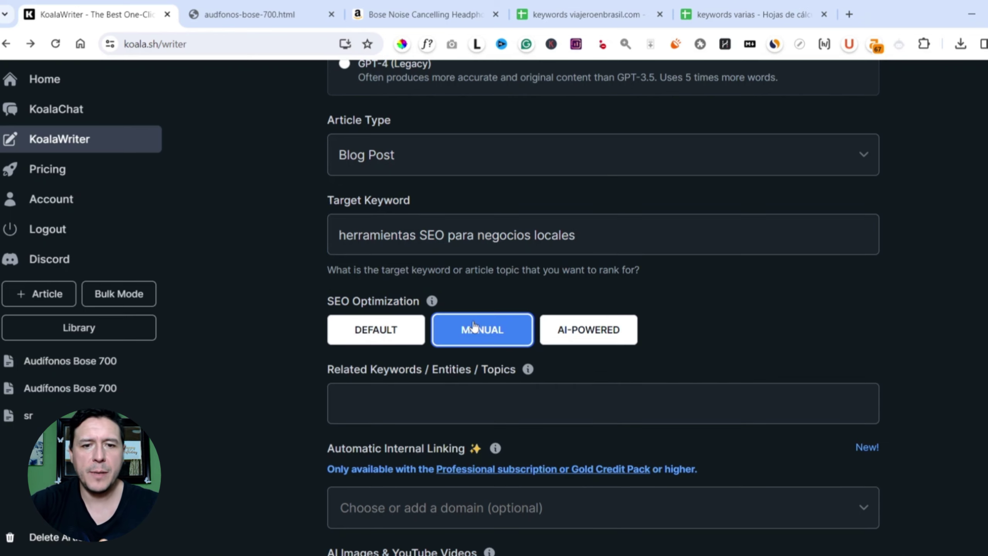
click(587, 333)
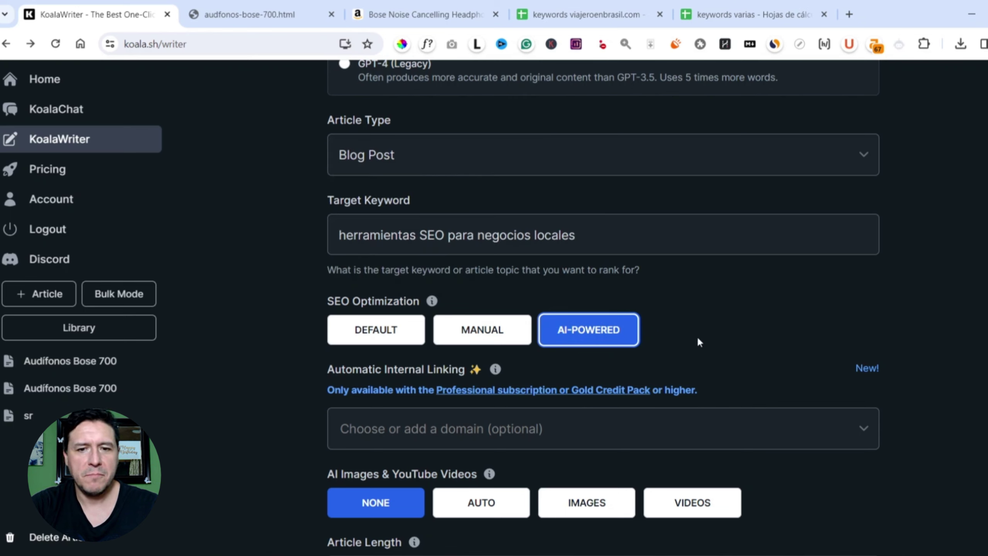
Set AI Images & YouTube Videos to Auto after trying Images, and check the maximum image and video fields
scroll(495, 210, down, 4)
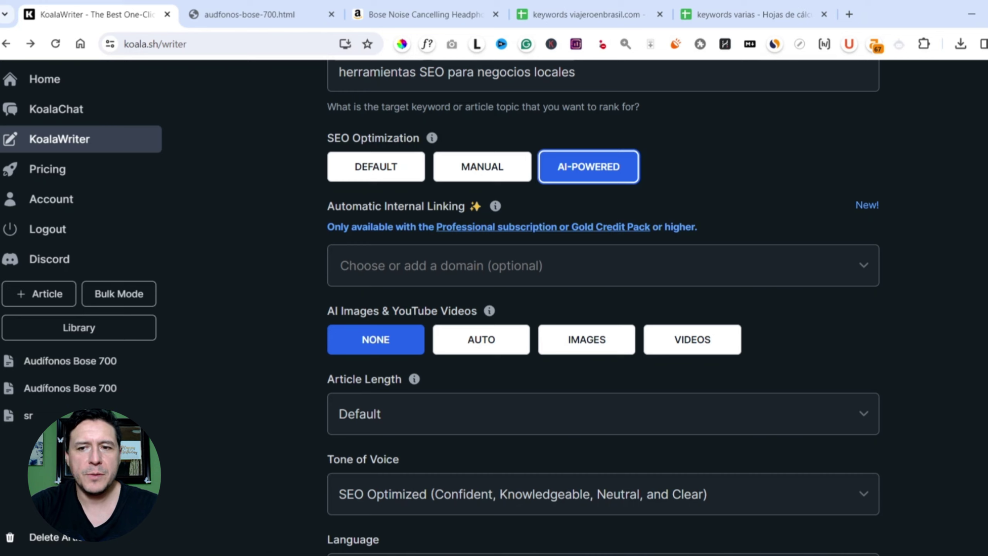
scroll(548, 297, down, 2)
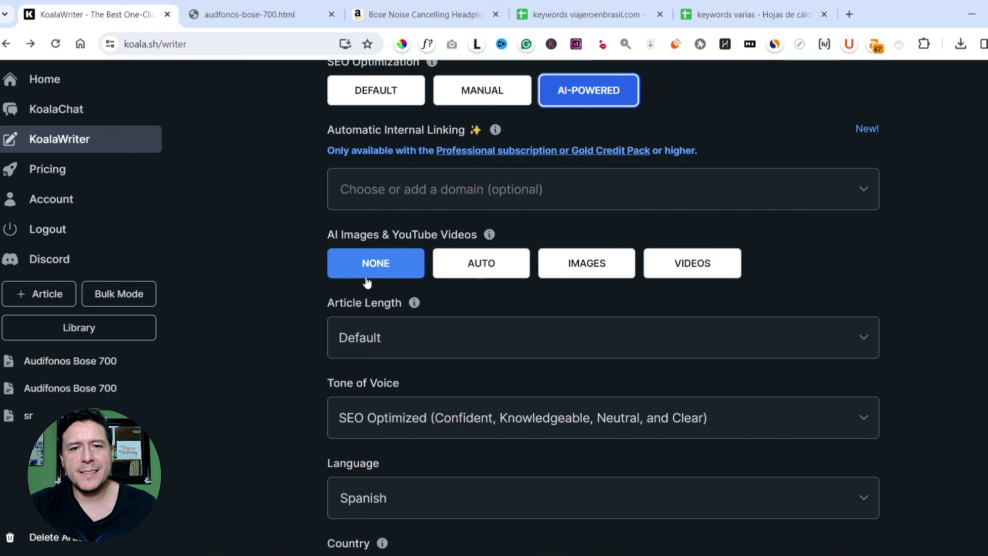
click(498, 269)
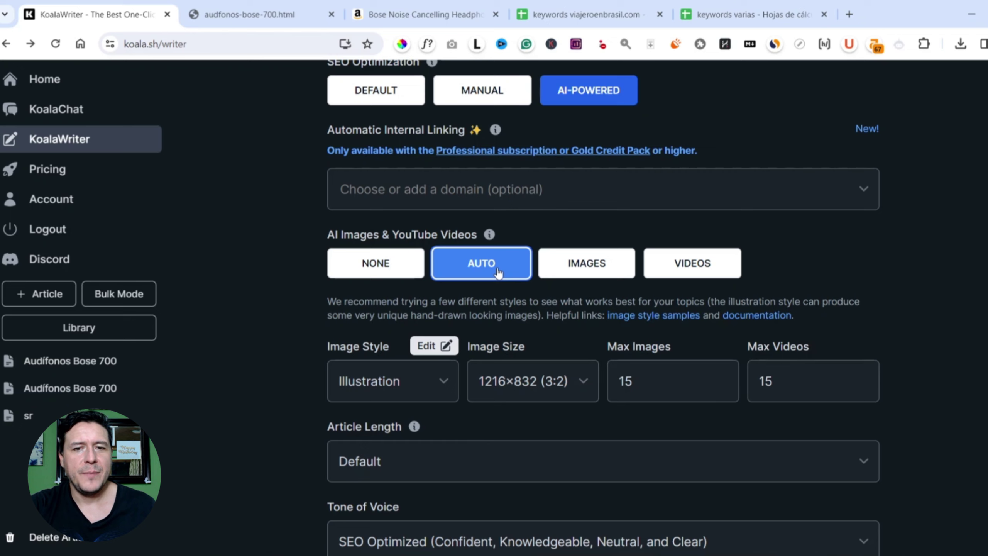
click(582, 259)
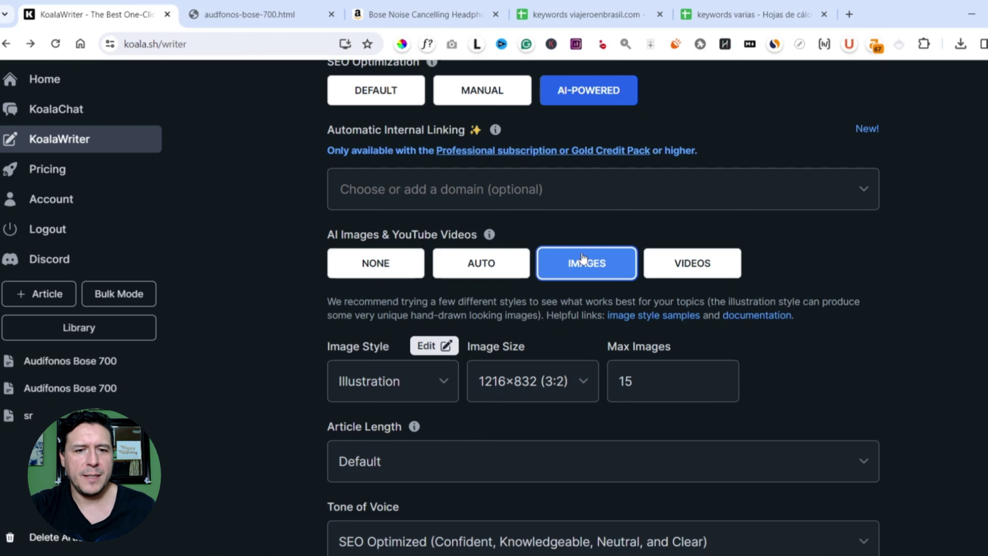
click(483, 263)
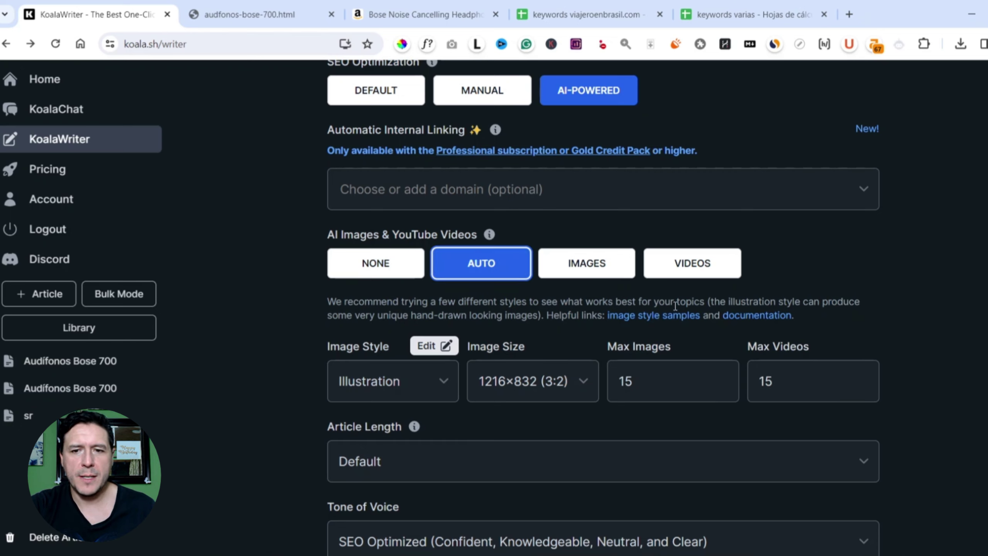
click(784, 381)
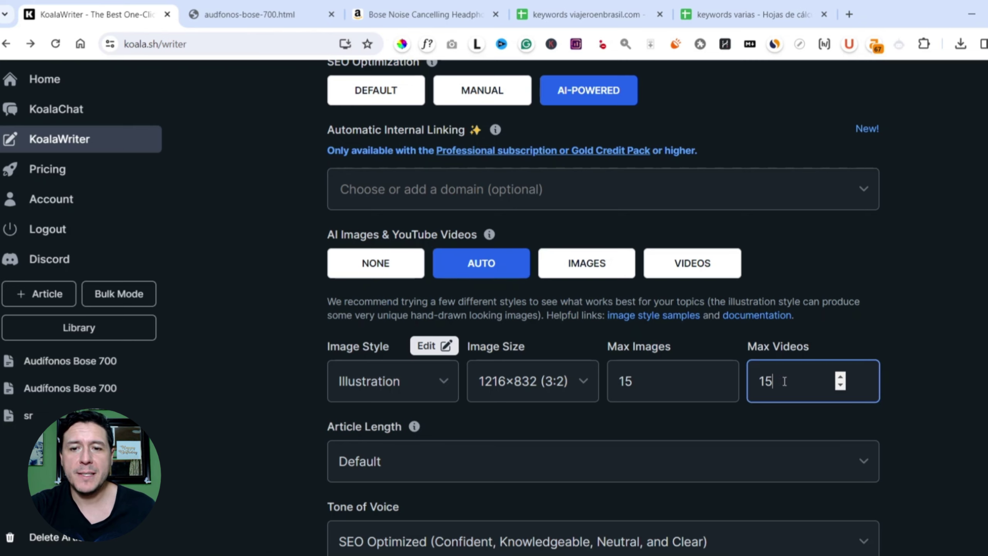
click(647, 381)
scroll(647, 381, down, 2)
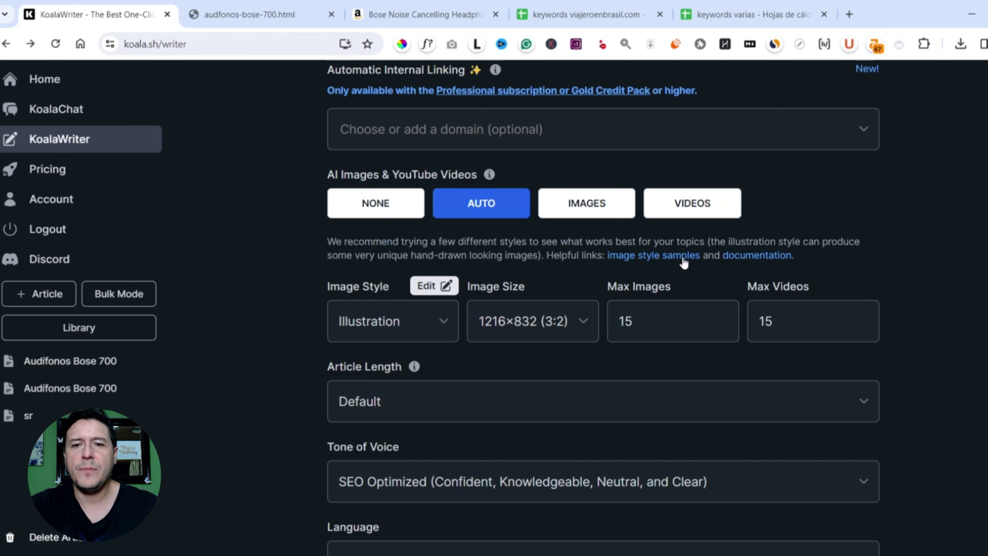
Open the image style samples guide and place the KoalaWriter browser tab after it
click(660, 257)
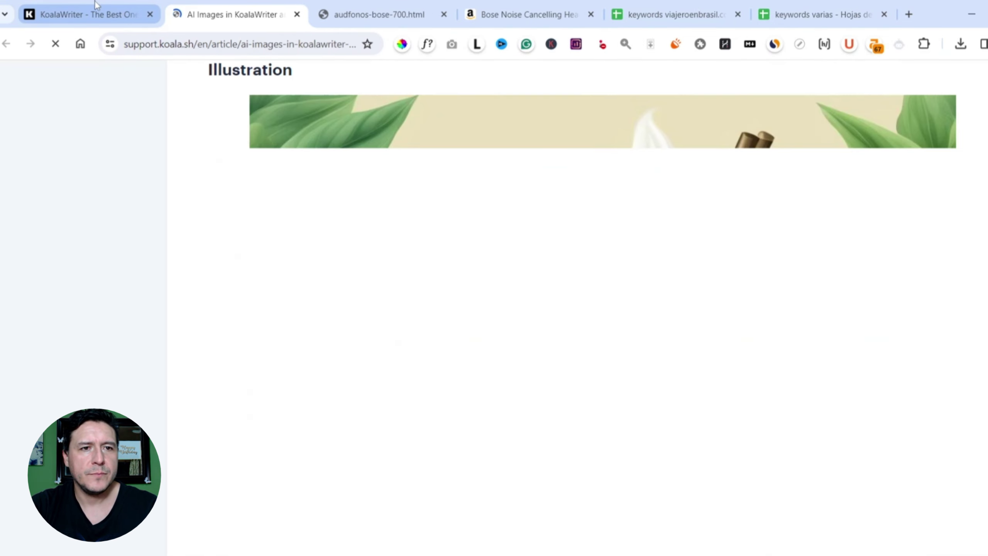
drag(97, 5, 234, 12)
click(90, 14)
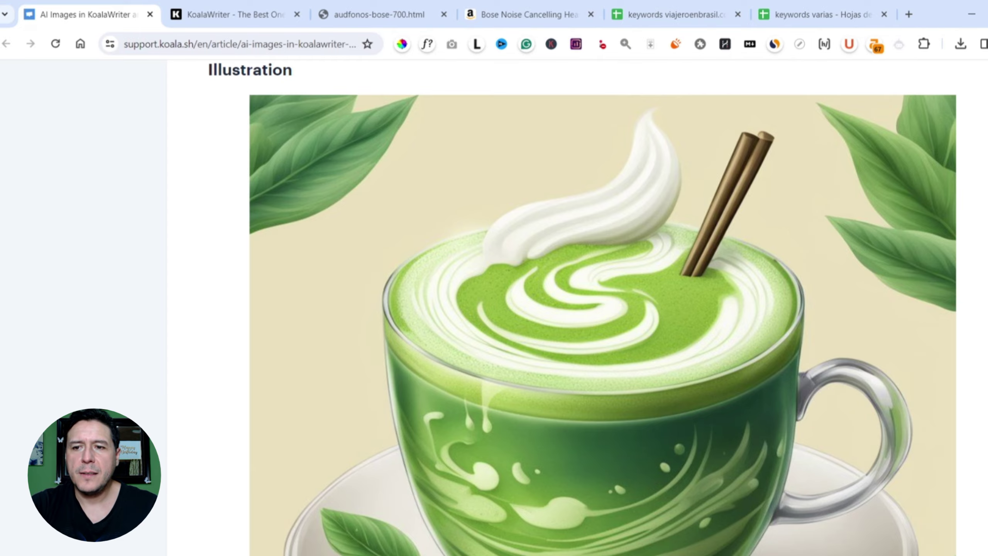
Examine the guide's sample images for the regular and premium photo models, the art styles and the /dream options
scroll(578, 307, up, 20)
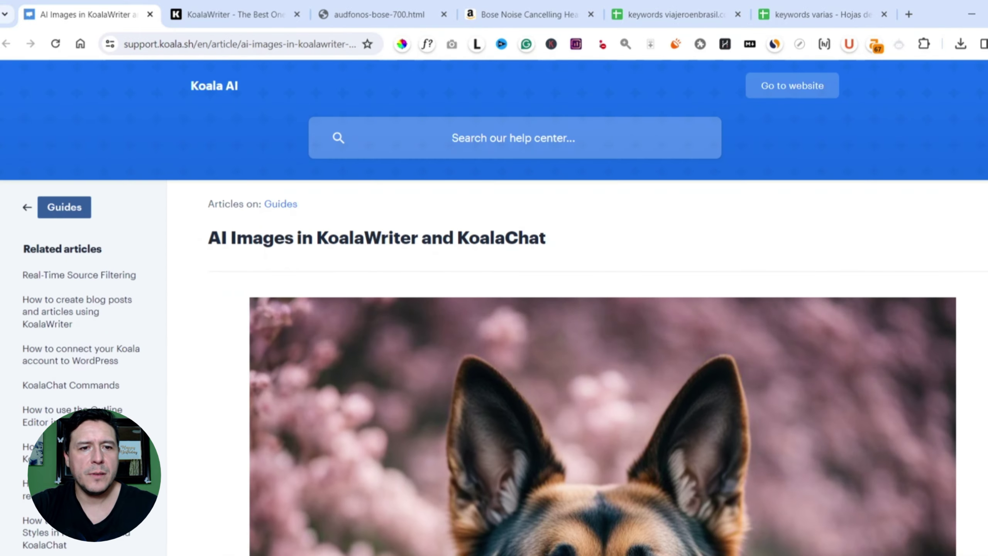
scroll(578, 308, down, 17)
scroll(578, 307, up, 9)
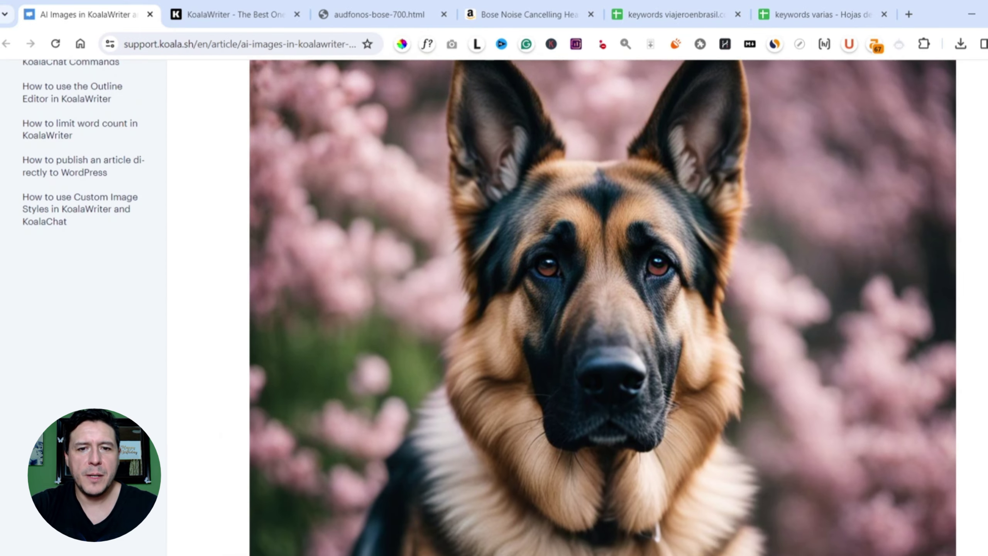
scroll(814, 314, down, 9)
scroll(814, 315, down, 15)
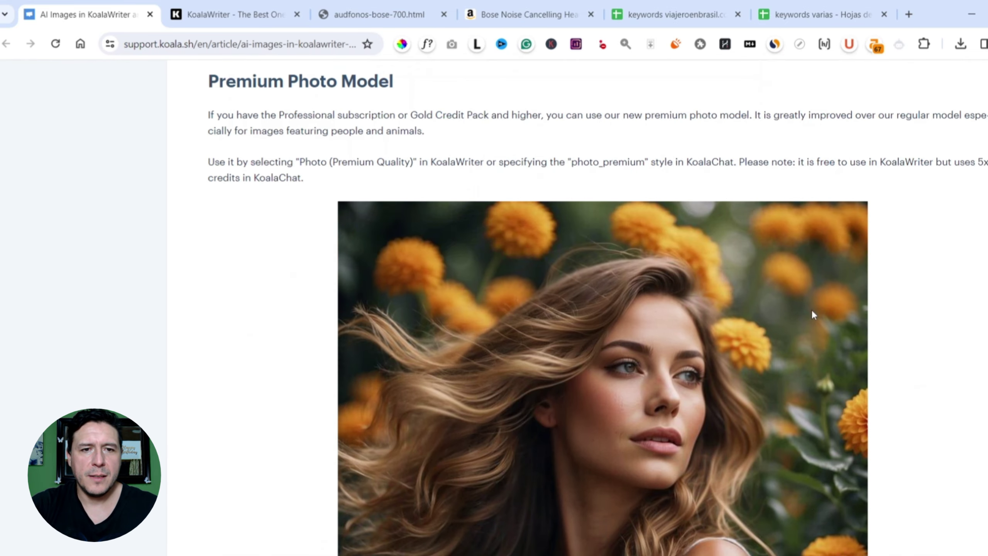
scroll(814, 315, up, 5)
scroll(814, 315, down, 9)
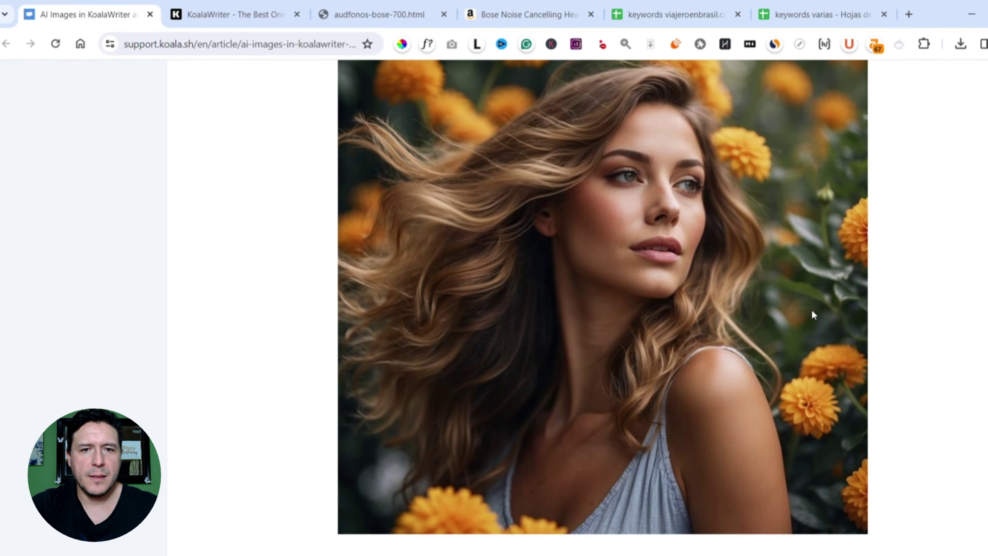
scroll(813, 315, down, 20)
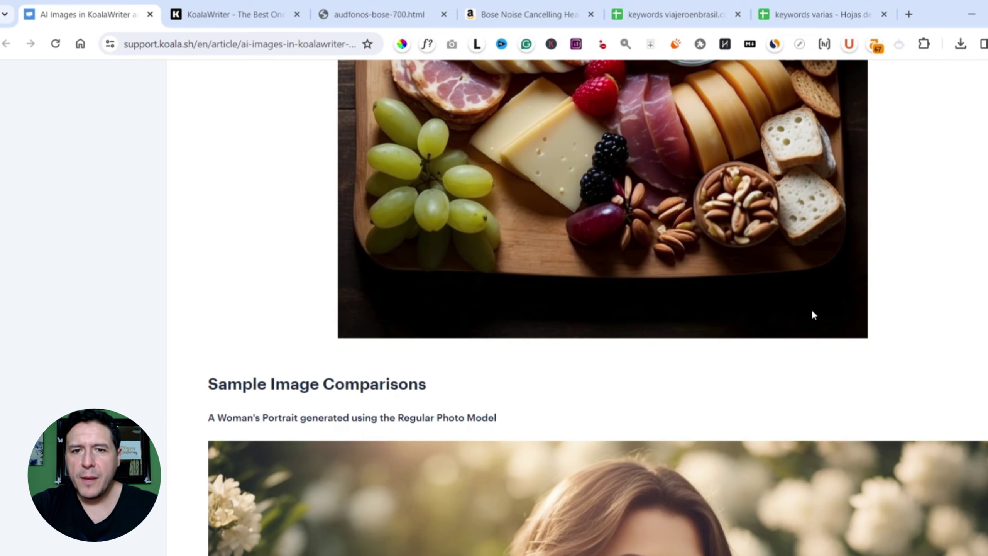
scroll(813, 315, down, 20)
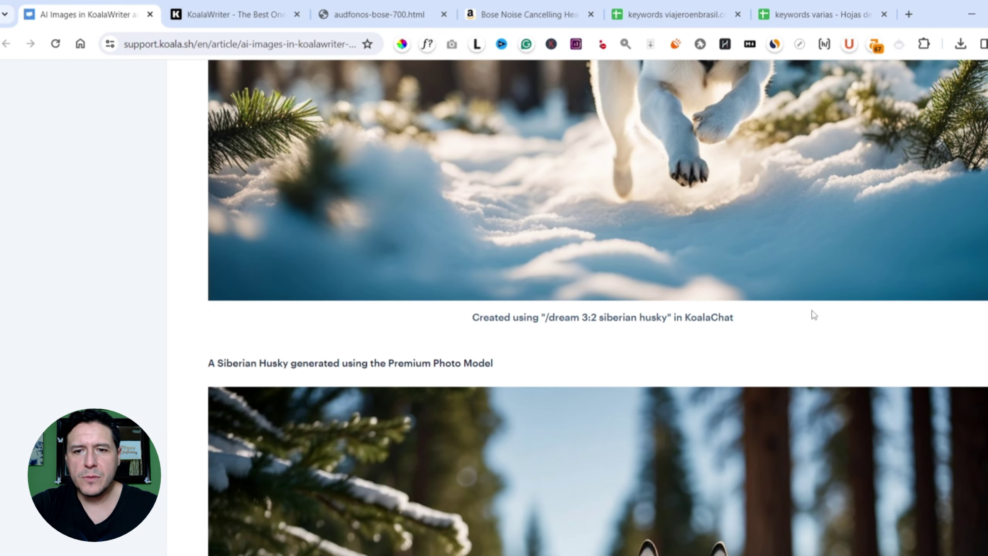
scroll(811, 309, down, 20)
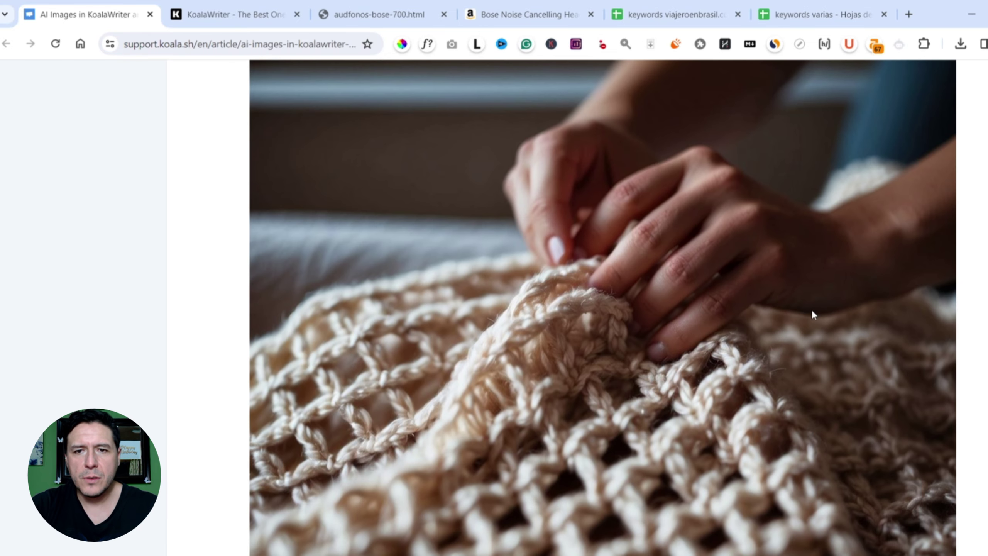
scroll(814, 315, down, 20)
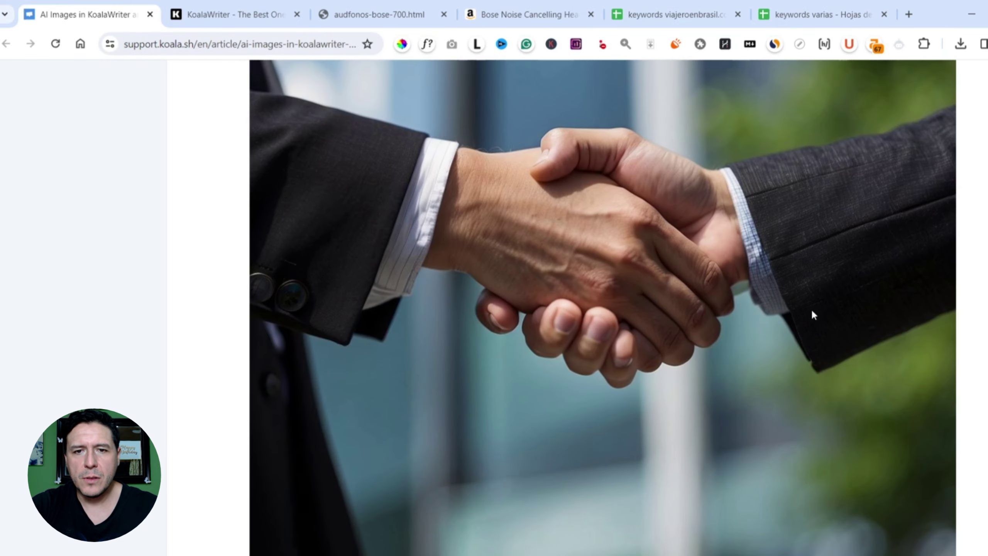
scroll(814, 315, down, 15)
scroll(813, 314, down, 20)
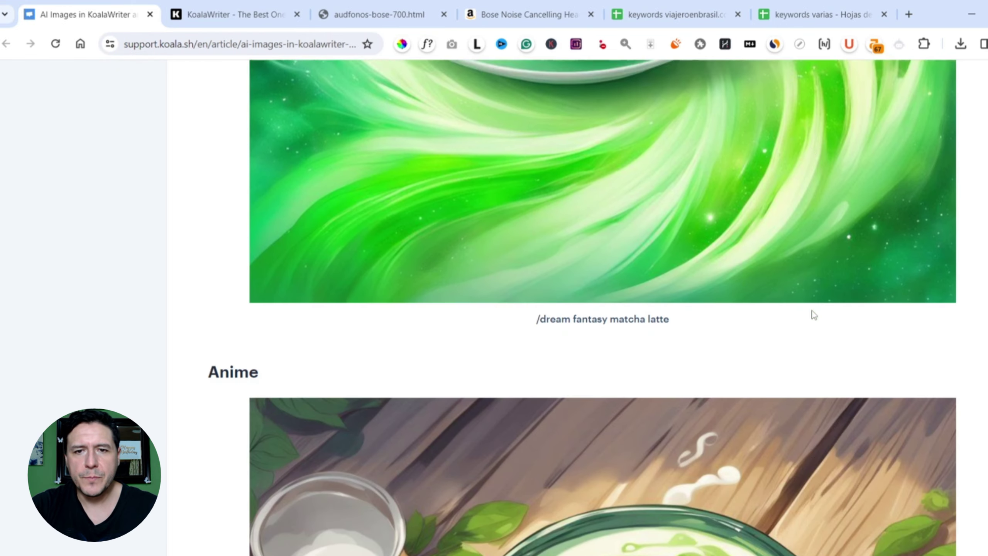
scroll(813, 314, down, 20)
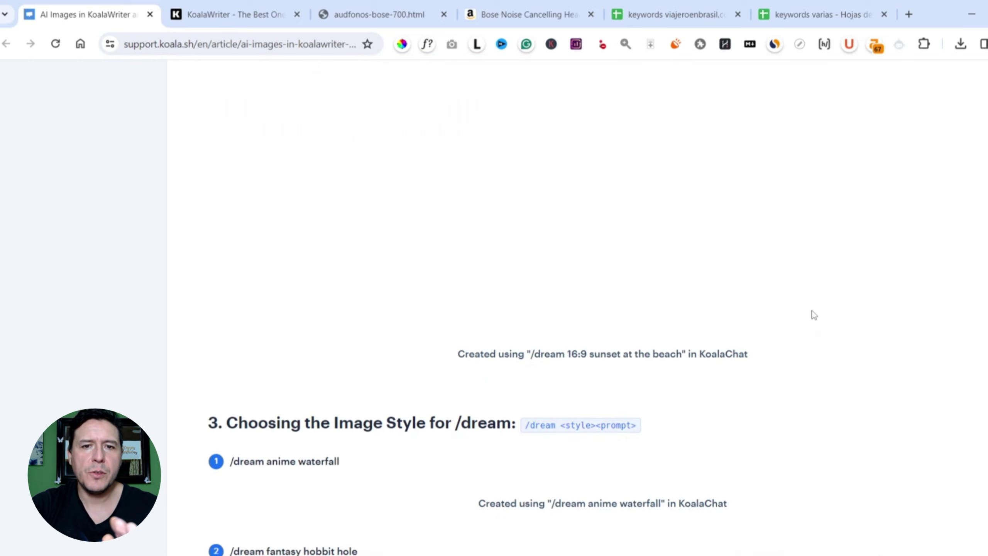
scroll(813, 315, up, 20)
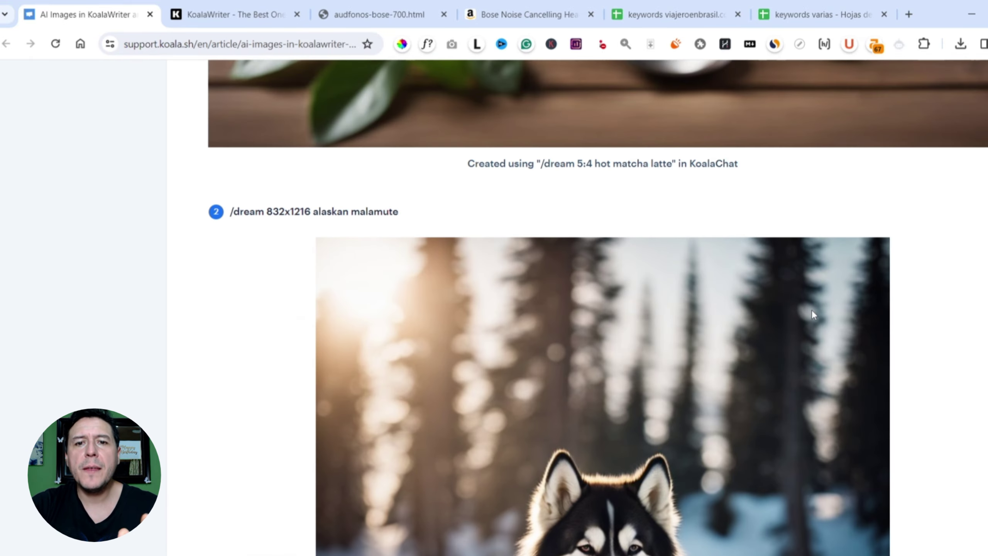
scroll(811, 310, down, 20)
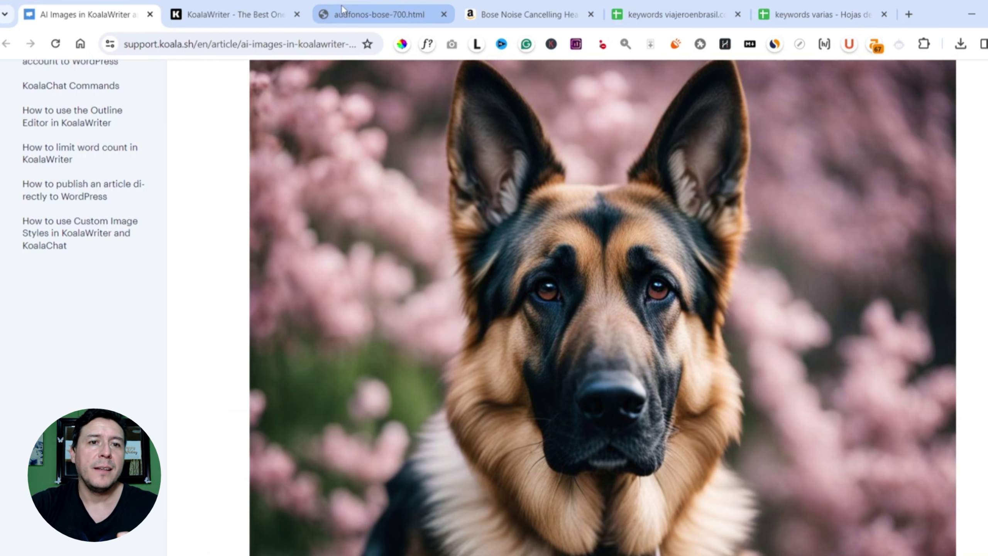
Return to the KoalaWriter article form and set Max Images to 5 and Max Videos to 2
click(288, 5)
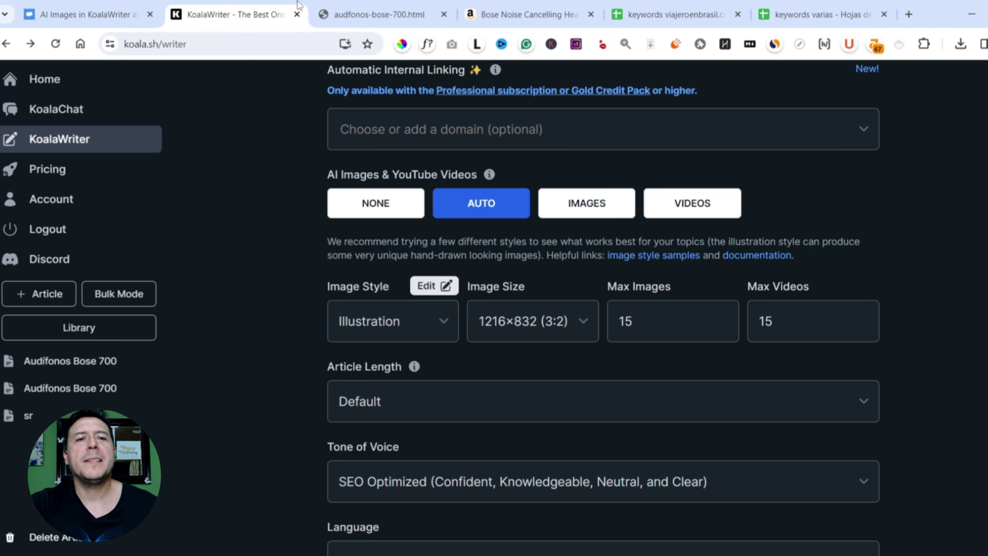
scroll(603, 308, down, 3)
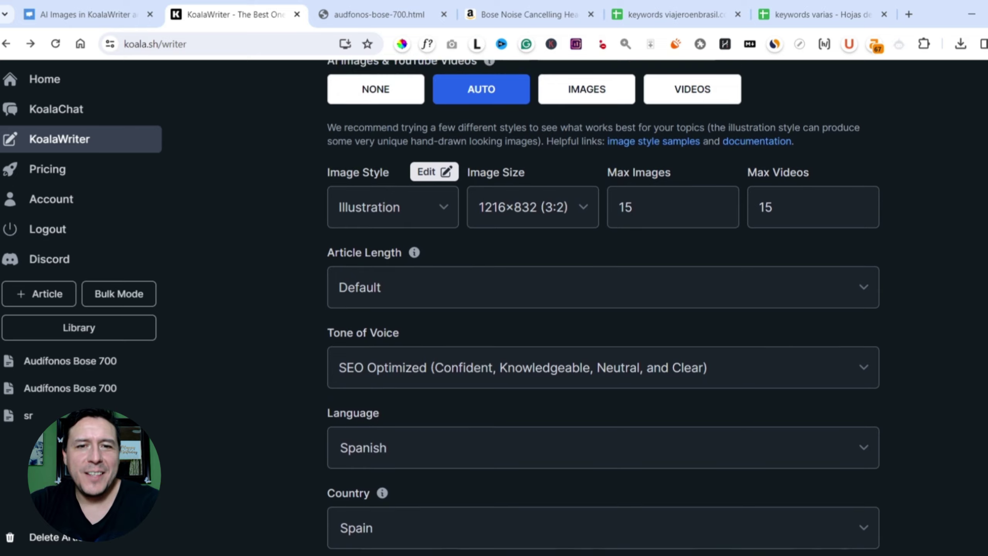
scroll(603, 308, up, 2)
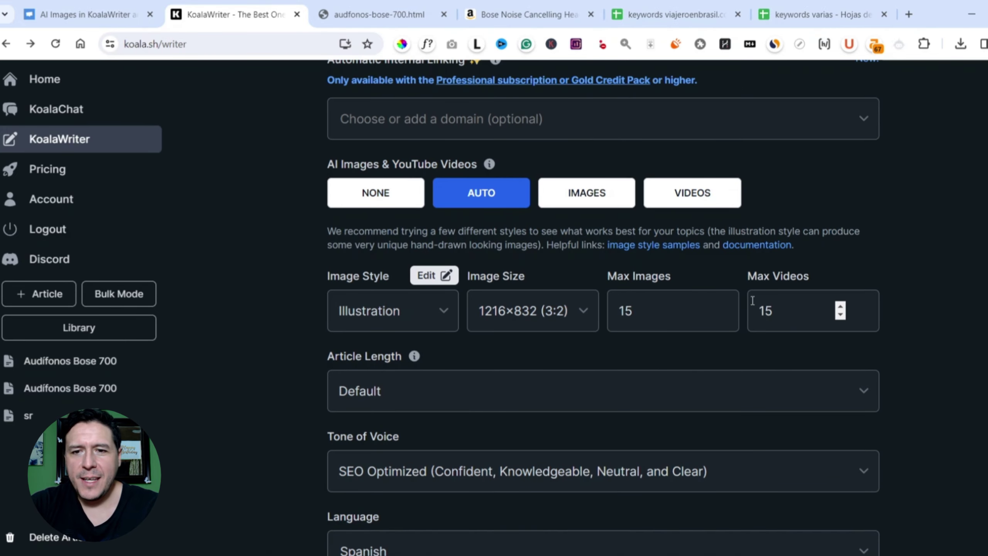
drag(640, 311, 595, 298)
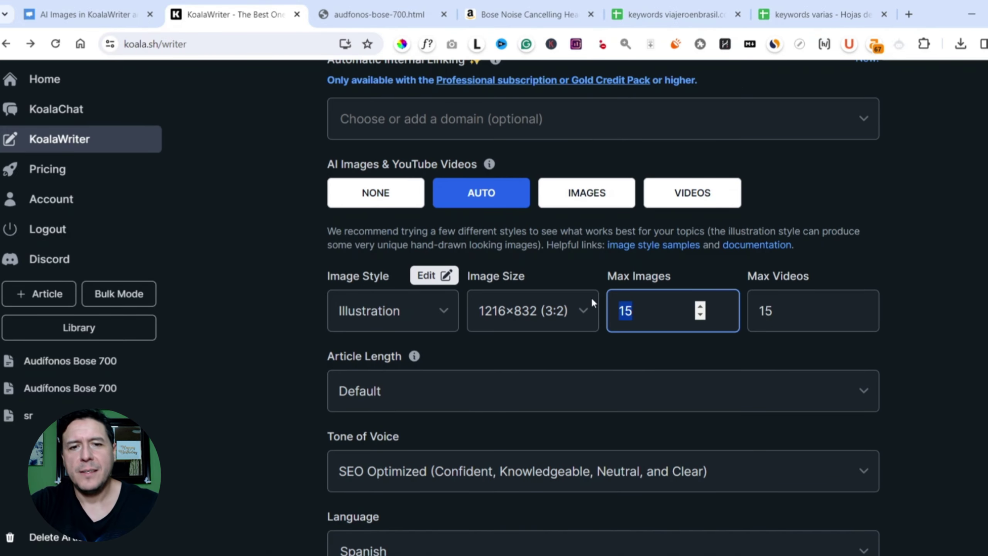
text(5)
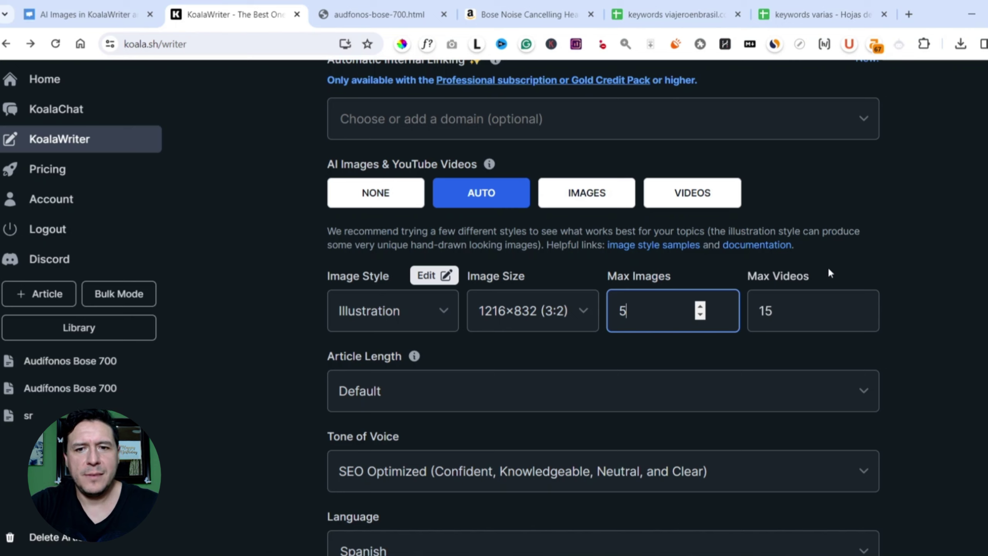
drag(783, 307, 662, 299)
text(2)
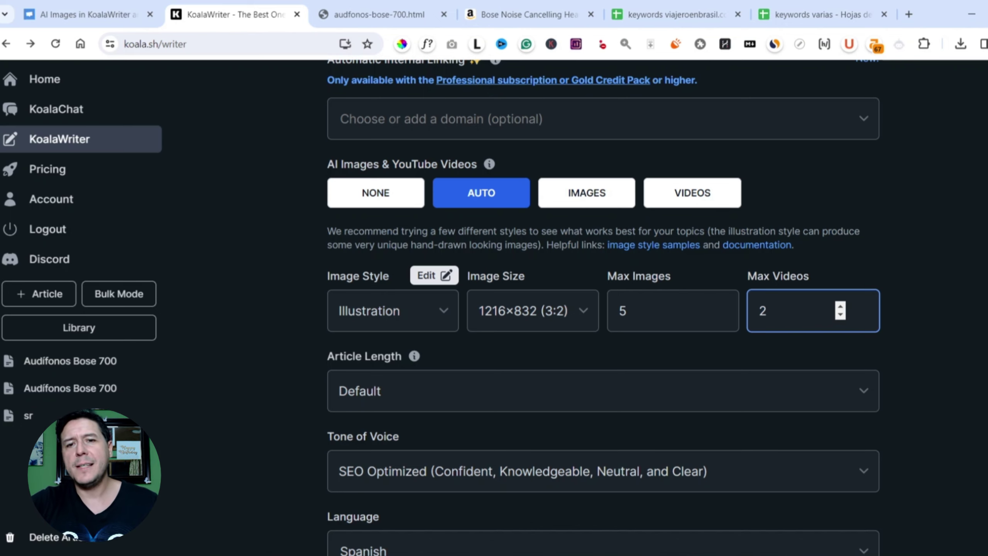
Change the maximum number of images for the article to 7
click(649, 308)
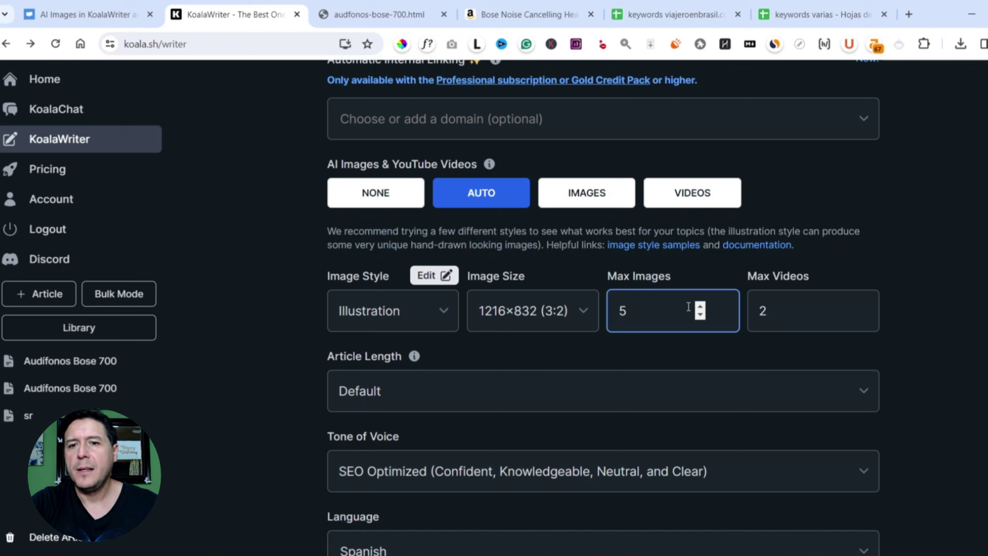
key(BackSpace)
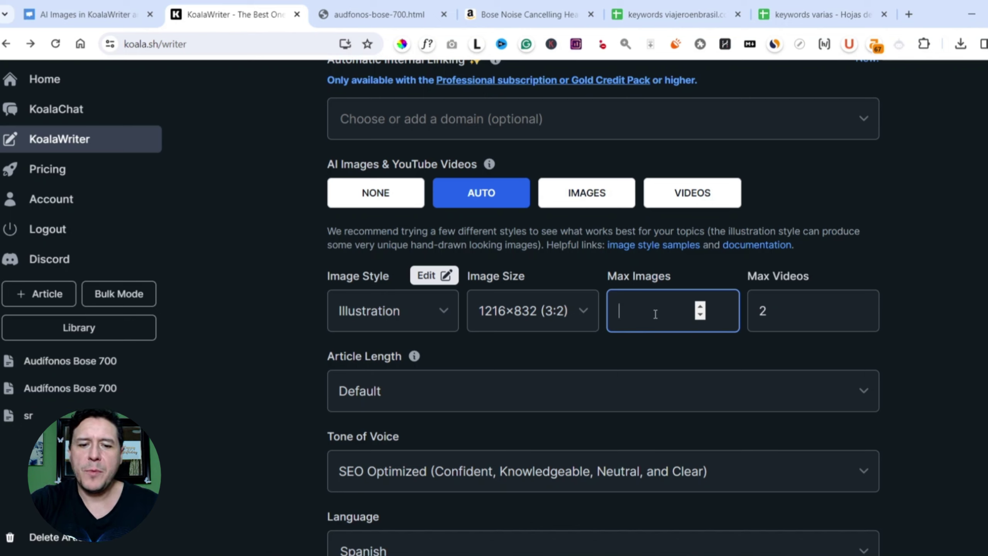
text(7)
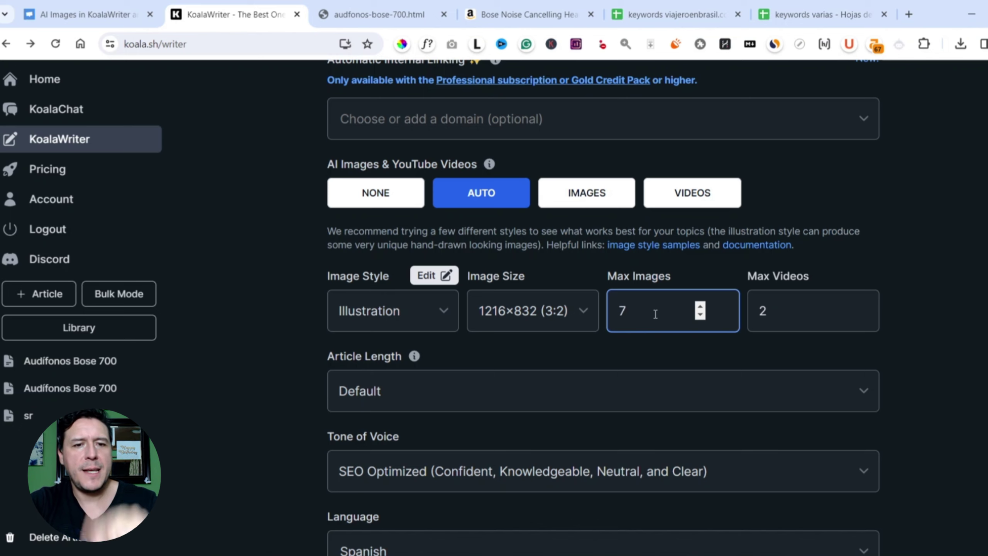
click(940, 305)
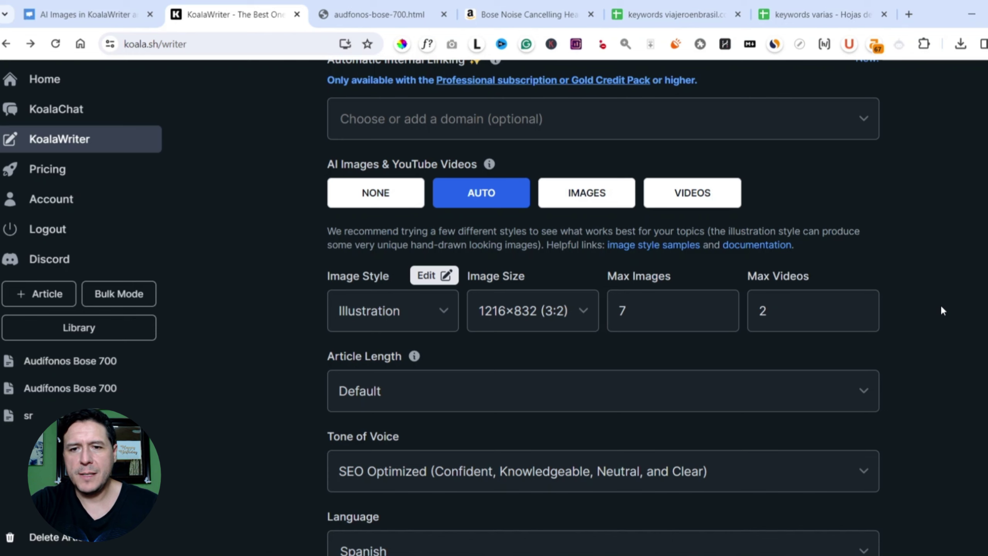
Look through the available image sizes without changing them, and set Image Style to Photo
click(513, 309)
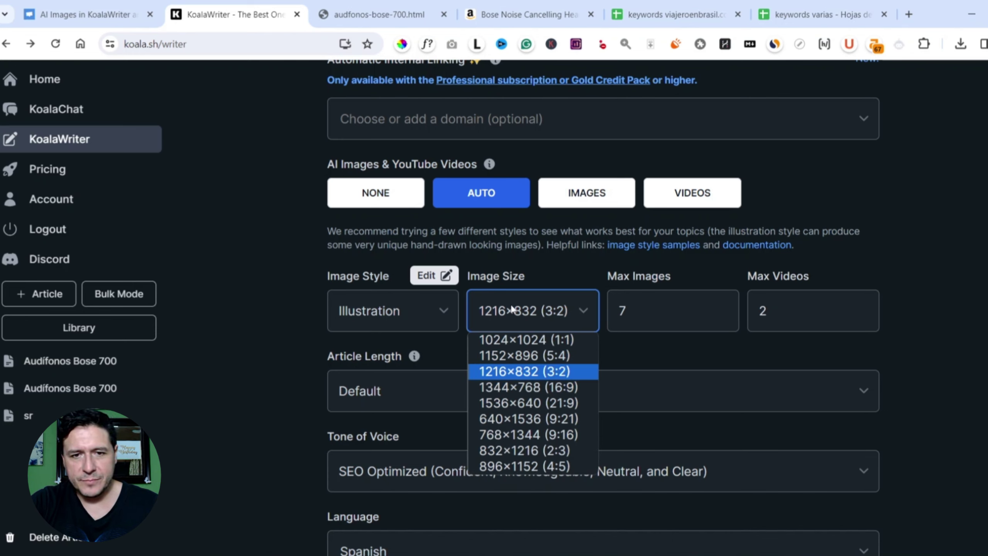
key(Up)
key(Up)
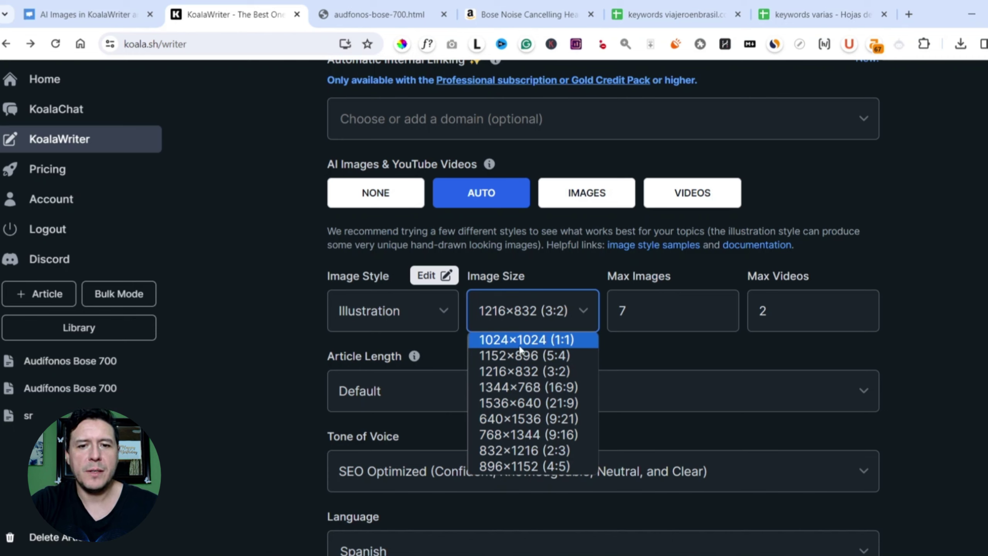
key(Escape)
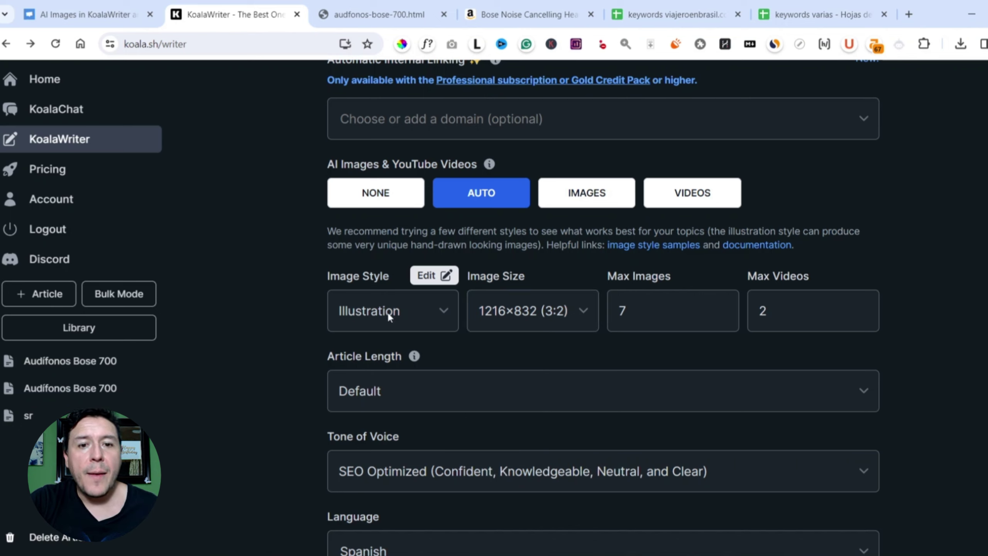
click(409, 319)
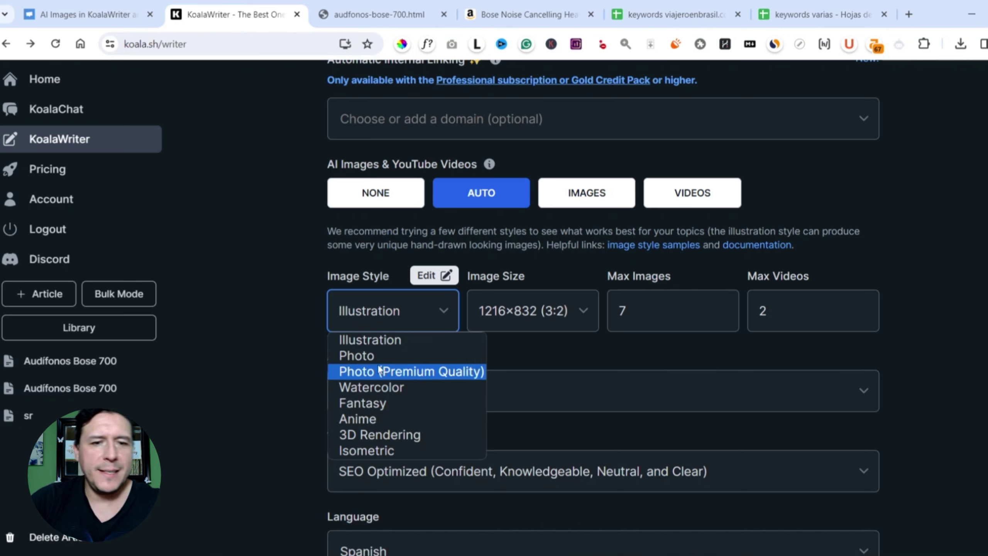
click(370, 356)
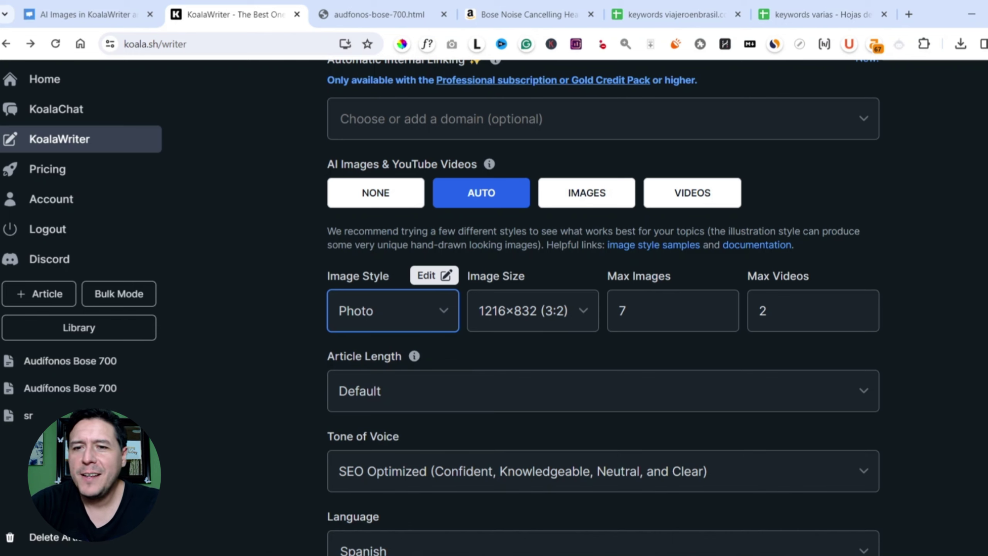
Review the article form from the presets through the target keyword and SEO settings to the media options, including the image style choices
scroll(603, 308, down, 1)
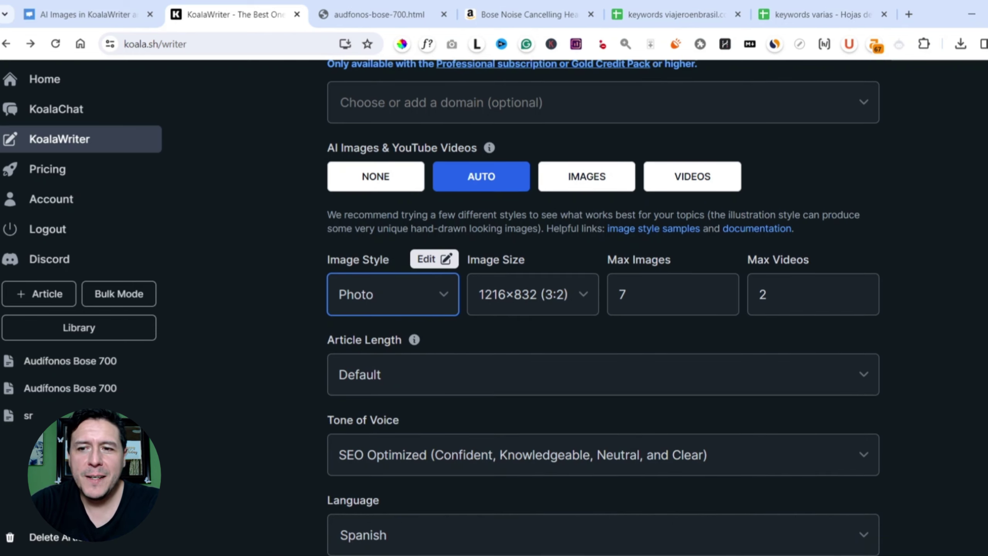
scroll(603, 308, up, 10)
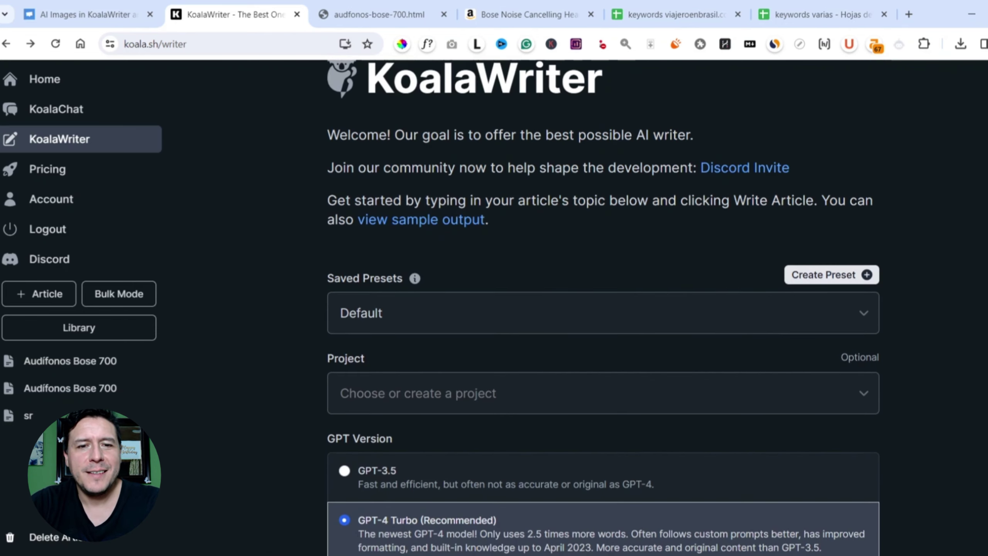
scroll(603, 308, down, 5)
scroll(617, 278, down, 5)
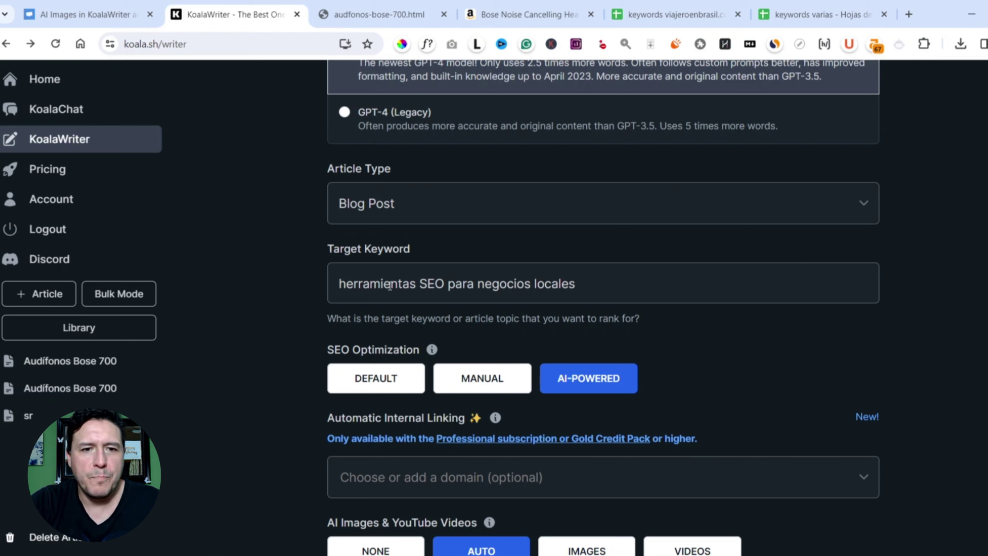
scroll(603, 307, down, 10)
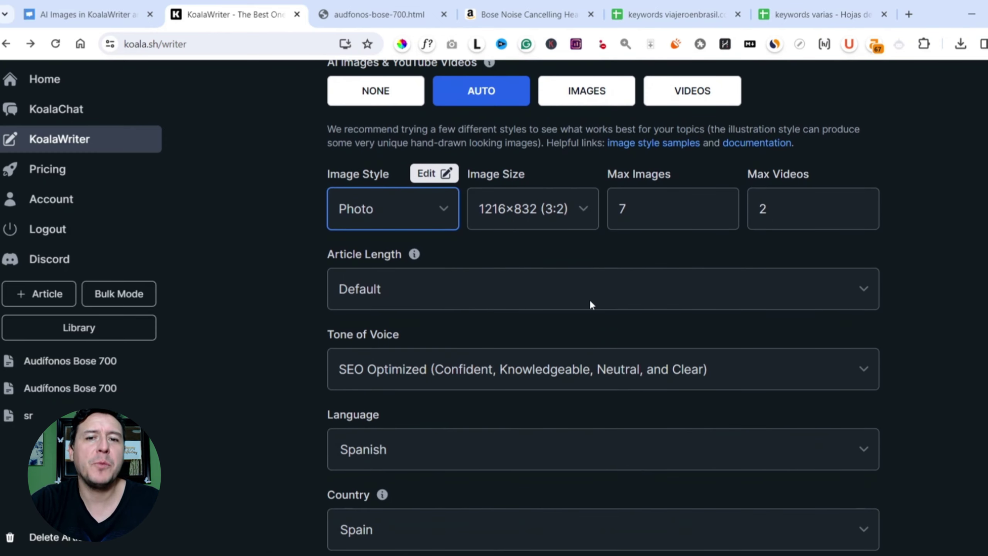
click(397, 215)
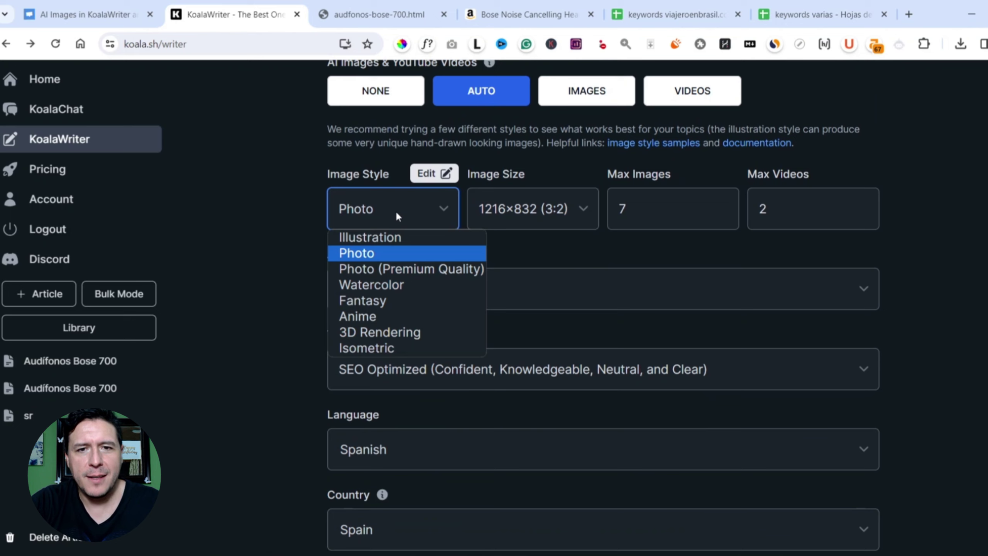
click(396, 214)
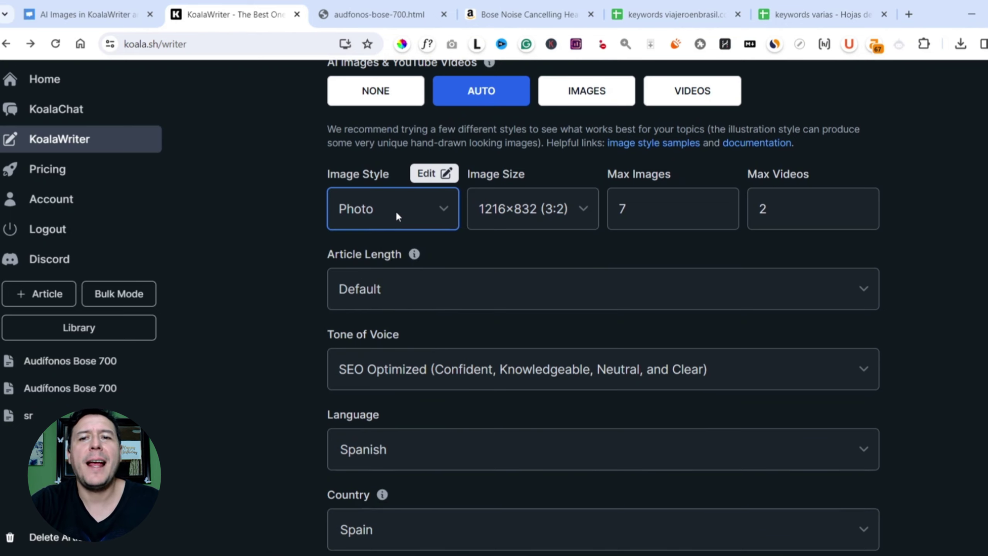
scroll(602, 308, up, 9)
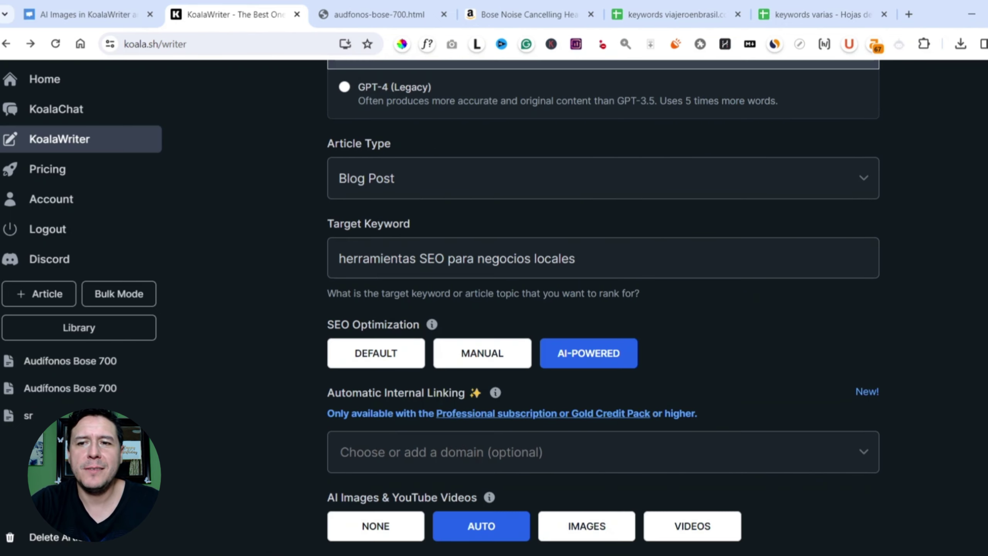
scroll(603, 308, down, 9)
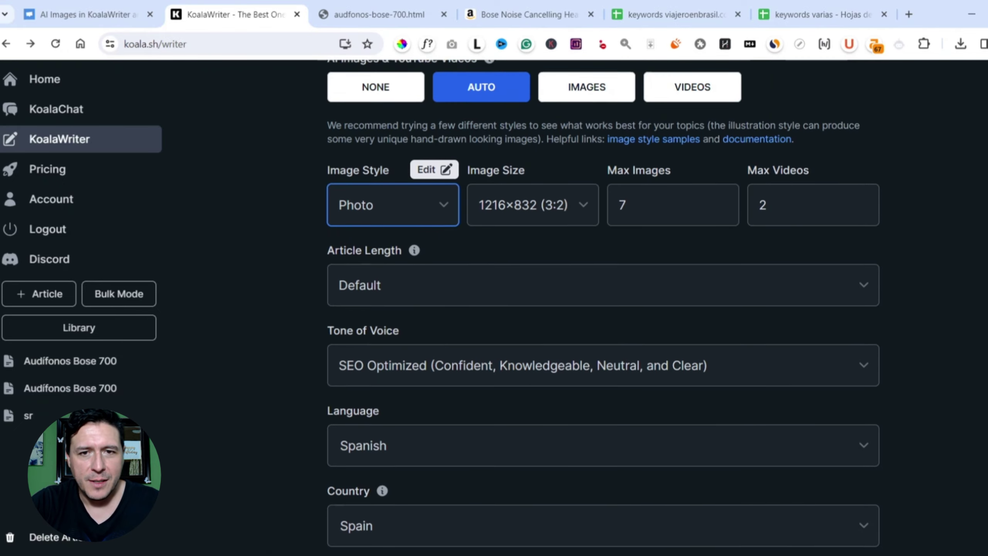
scroll(379, 349, up, 2)
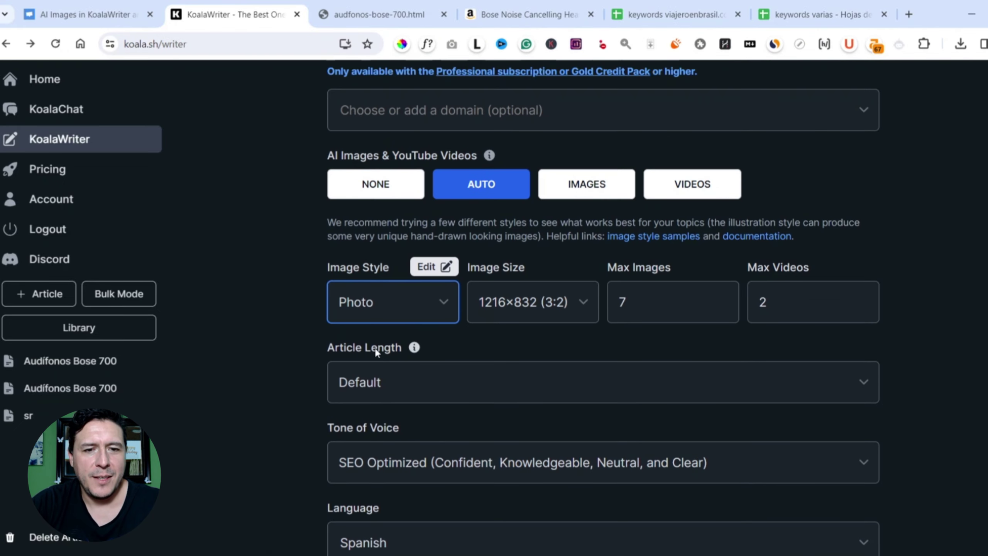
Read the Article Length explanation and look through its length options, leaving Default selected
mouse_move(411, 350)
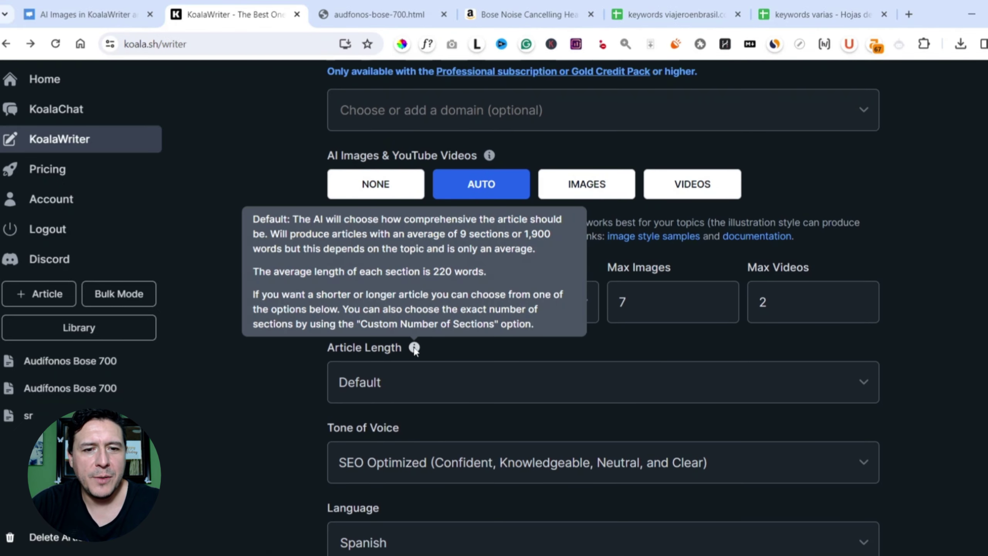
click(398, 380)
scroll(436, 280, down, 3)
click(412, 266)
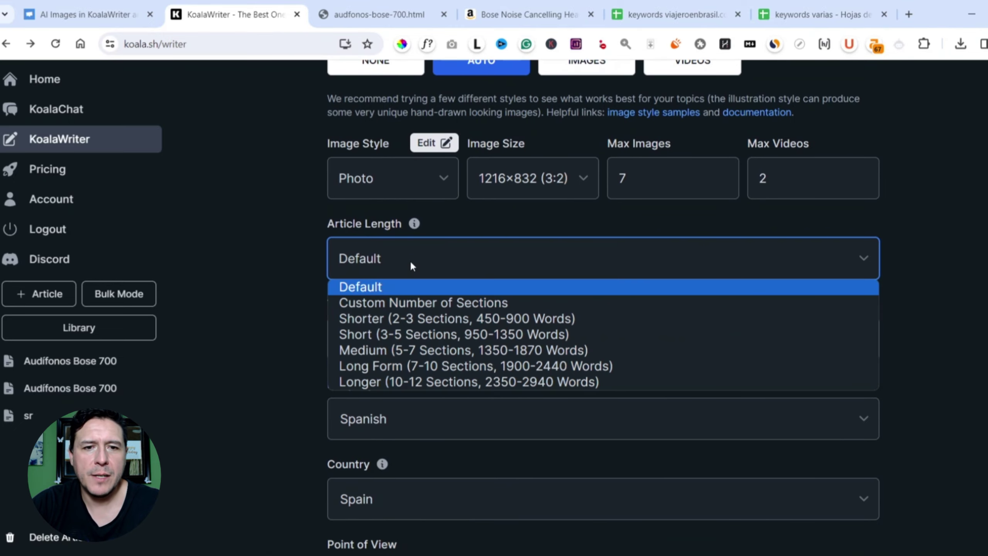
click(412, 266)
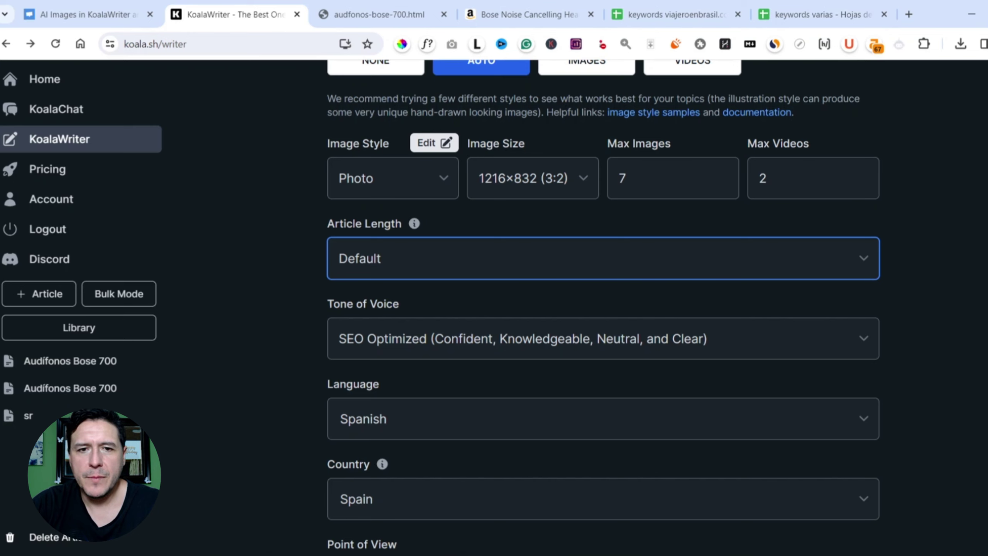
Look through the Tone of Voice and Country options, leaving SEO Optimized and Spain selected
scroll(603, 311, down, 2)
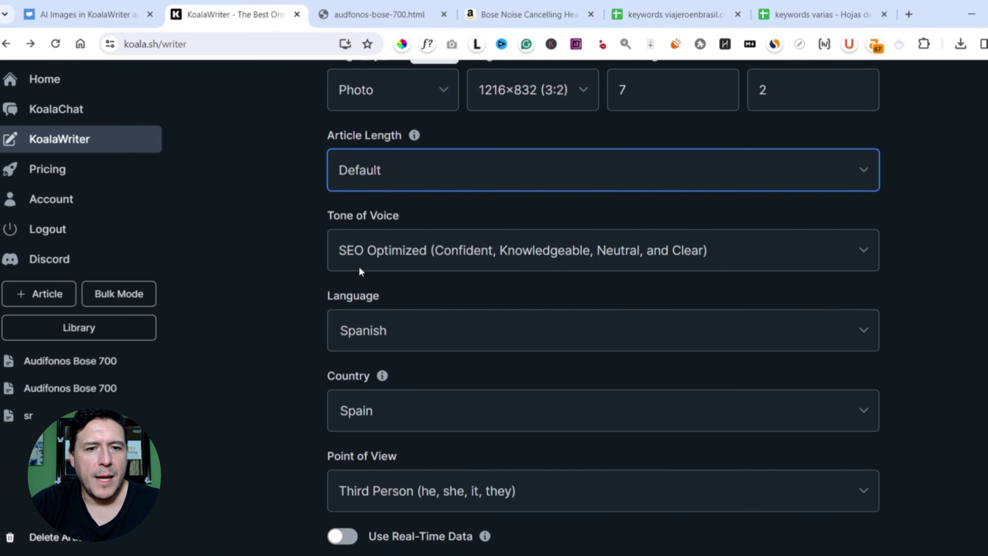
click(395, 257)
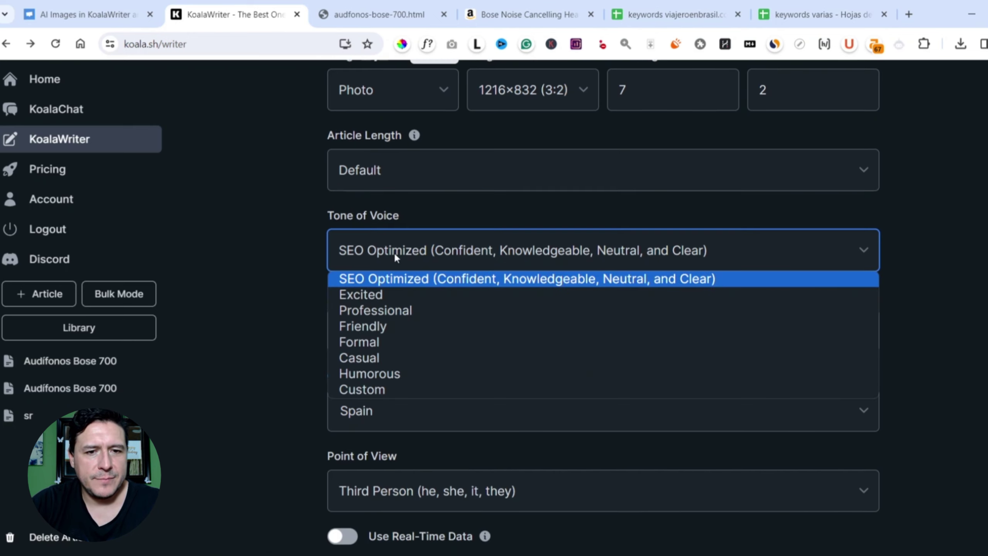
click(415, 243)
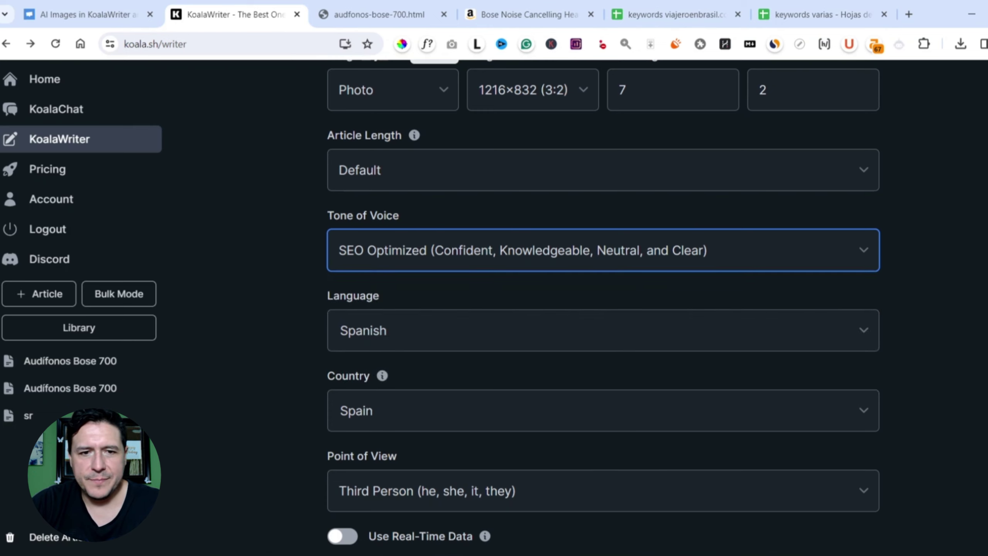
scroll(603, 308, down, 2)
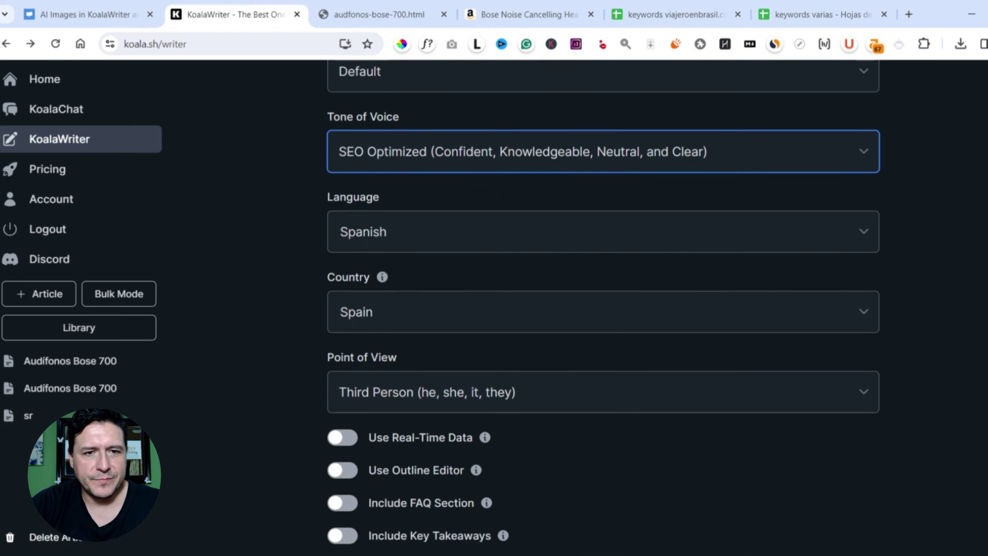
click(429, 316)
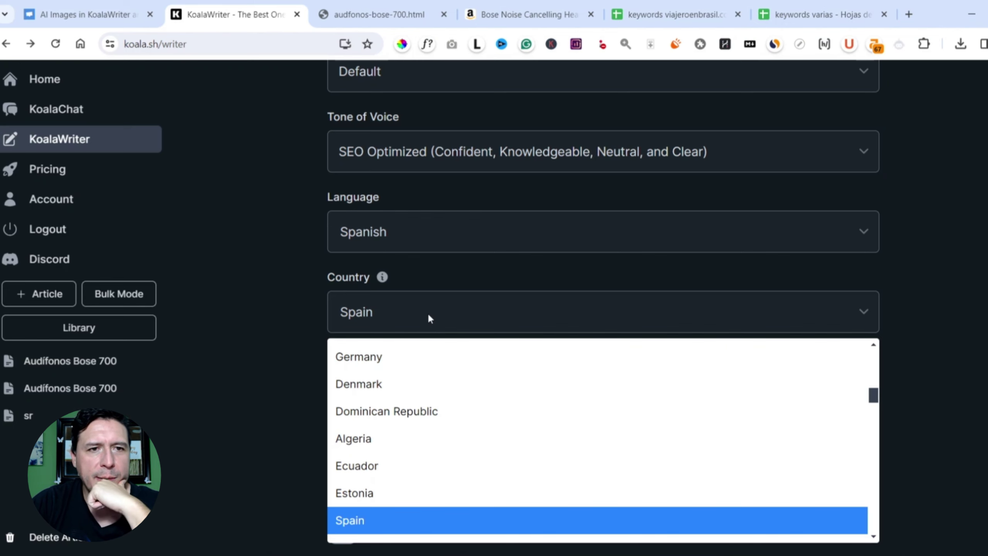
click(382, 279)
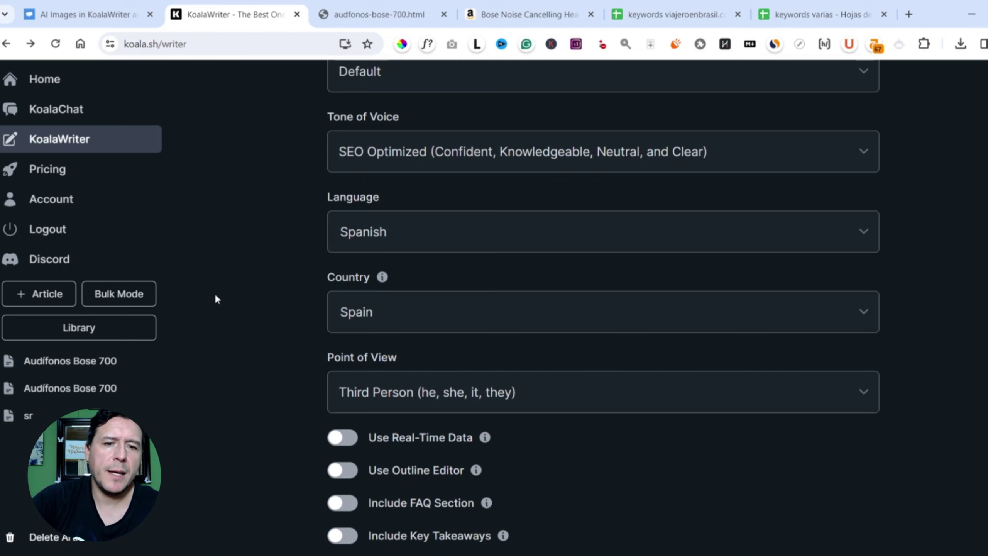
click(650, 325)
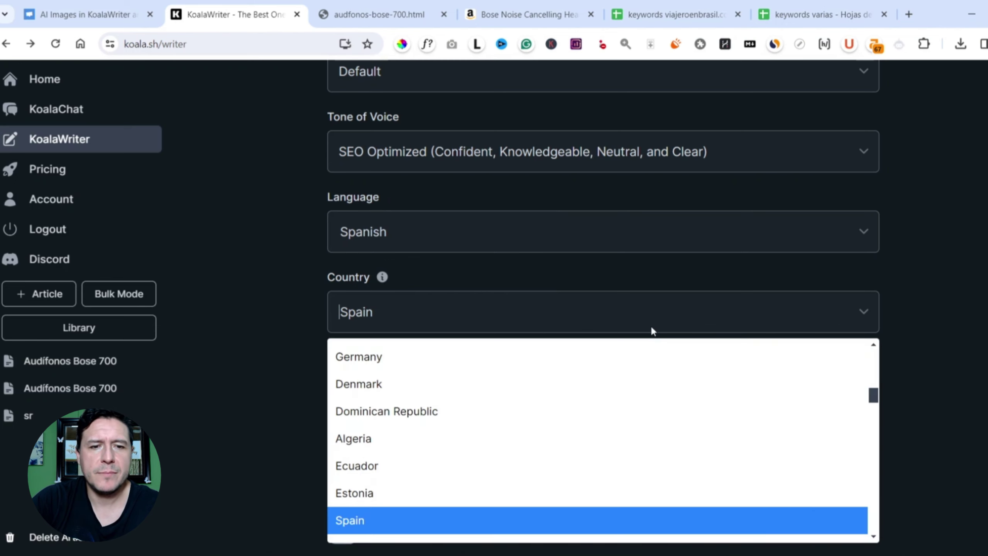
click(651, 326)
Set the article's Point of View to Second Person (you, your, yours)
scroll(653, 330, down, 3)
click(381, 249)
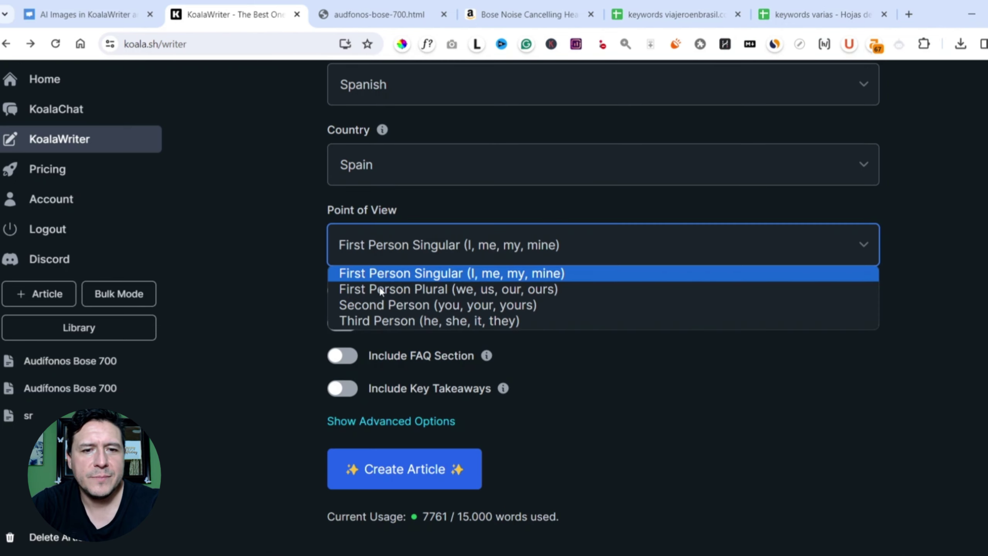
click(356, 305)
click(844, 394)
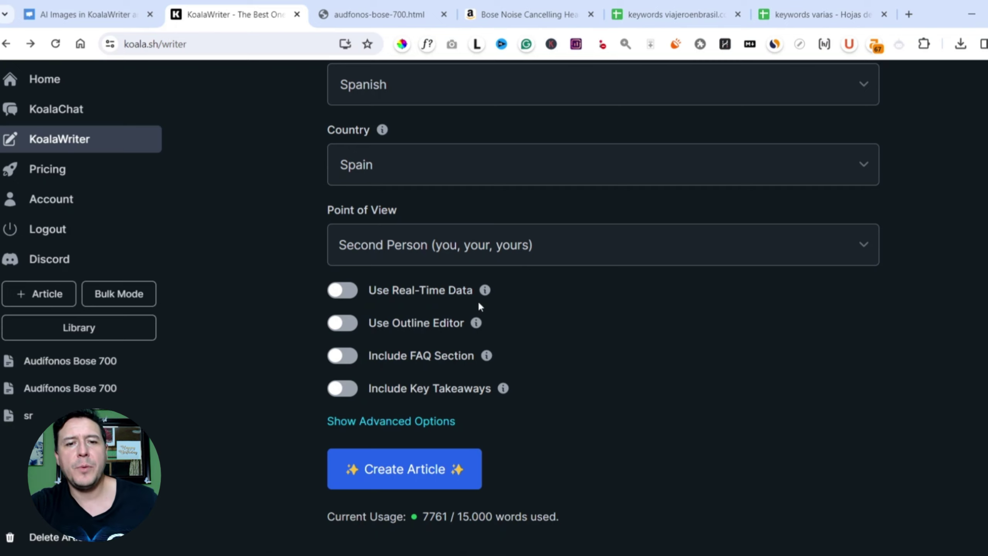
Turn on Use Real-Time Data with Default source filtering, and turn on Include Key Takeaways
mouse_move(484, 293)
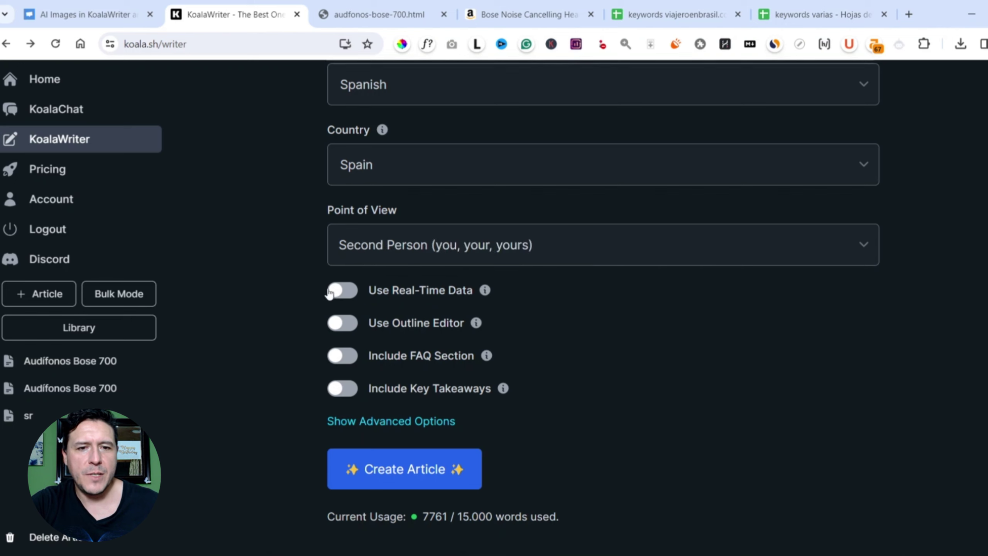
click(342, 290)
scroll(342, 290, down, 2)
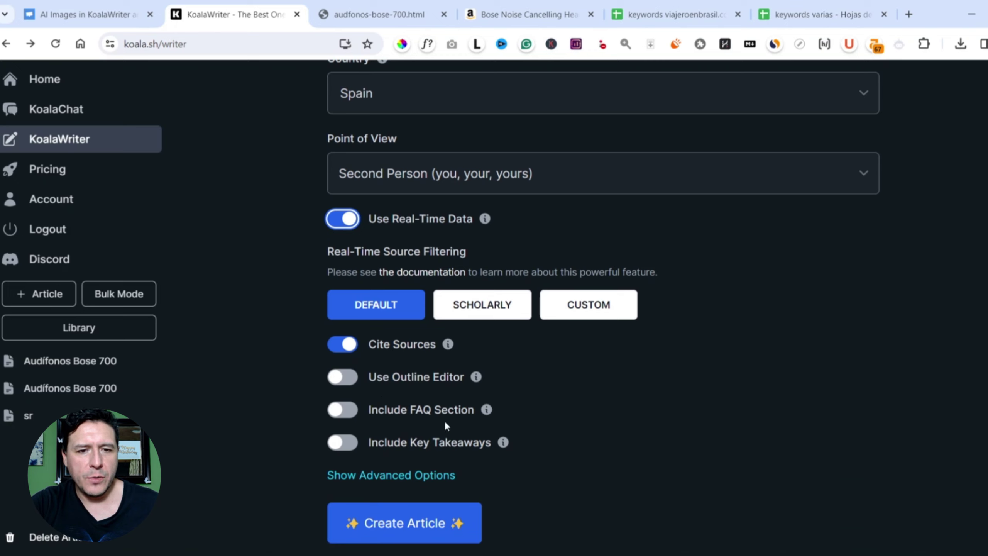
click(340, 446)
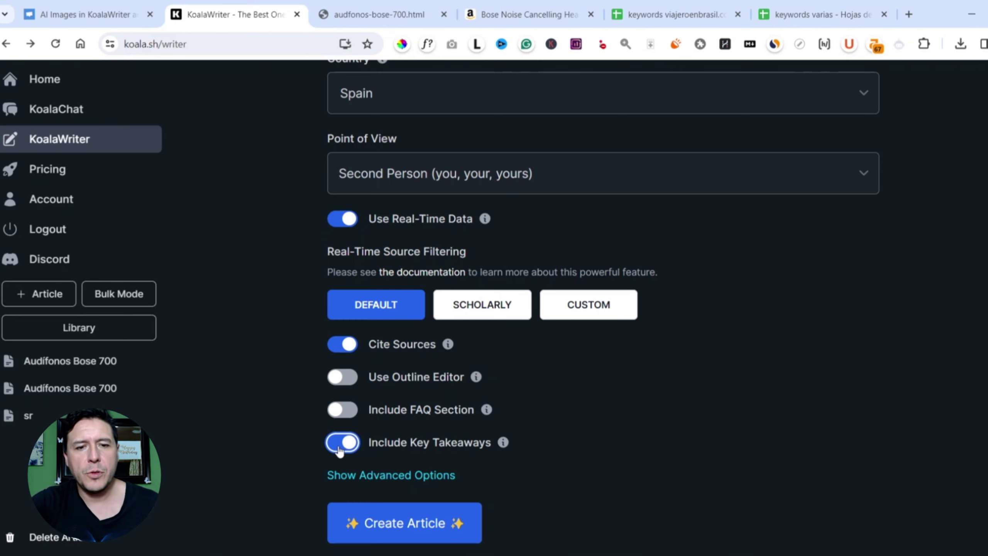
scroll(602, 302, down, 1)
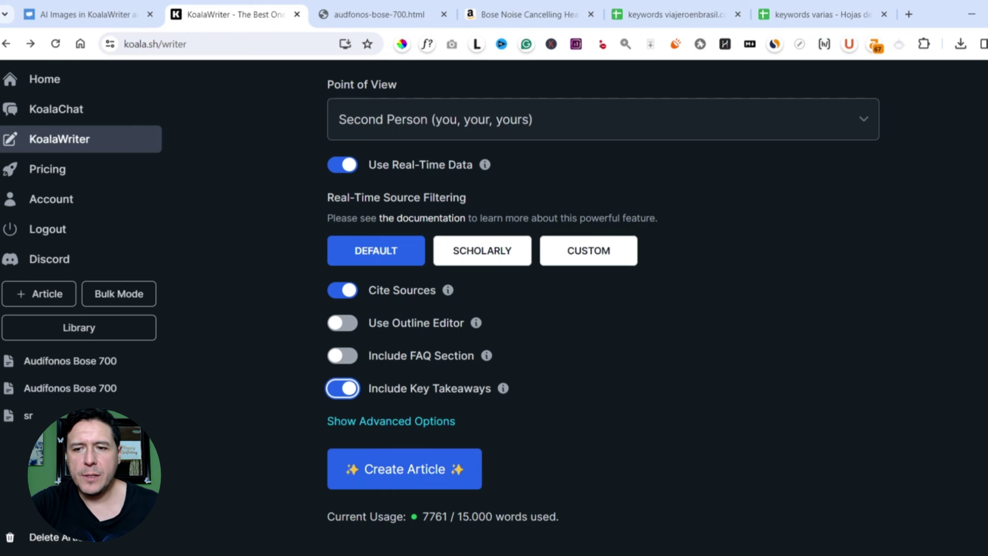
Recheck the article form from the GPT version down to the key takeaways, and show its advanced options
scroll(603, 308, up, 10)
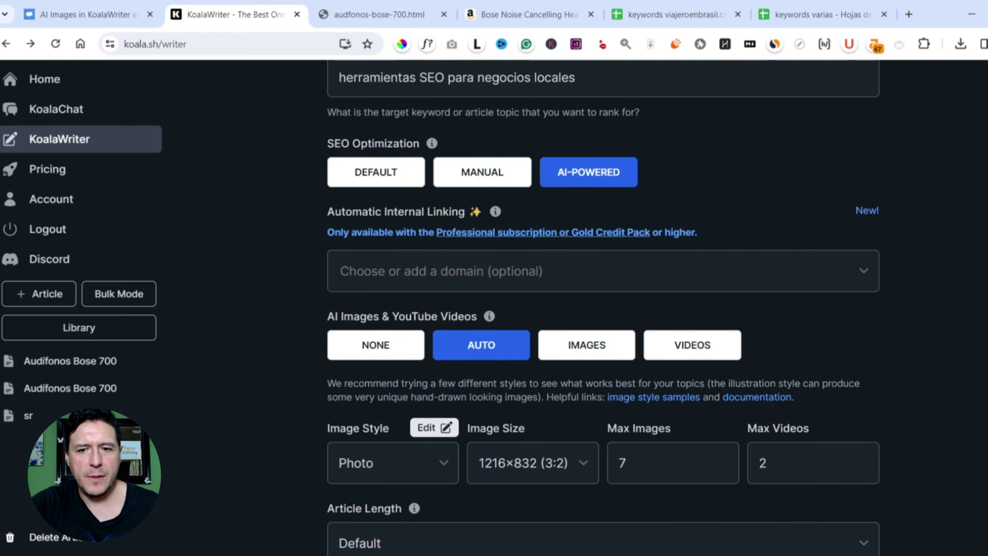
scroll(603, 308, down, 1)
scroll(603, 308, up, 7)
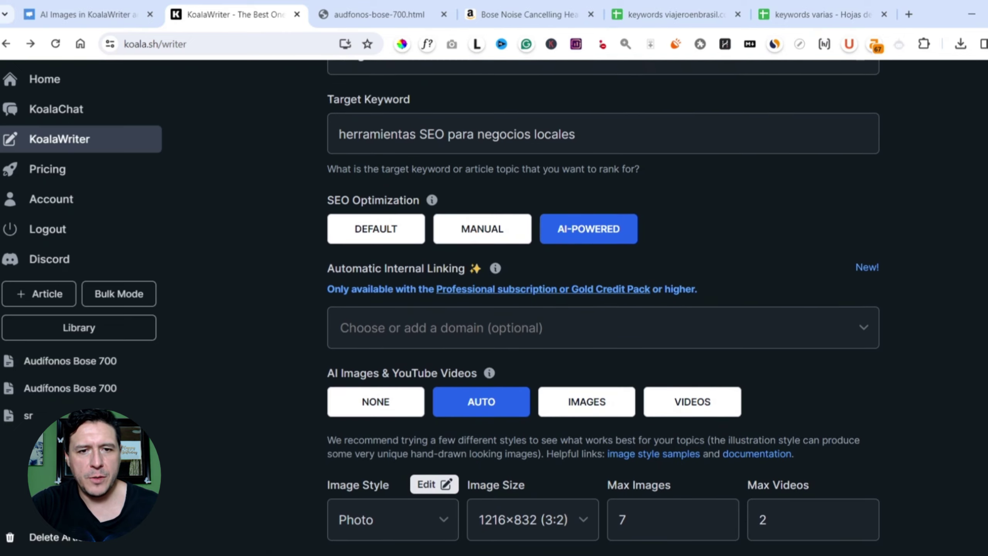
scroll(603, 307, up, 4)
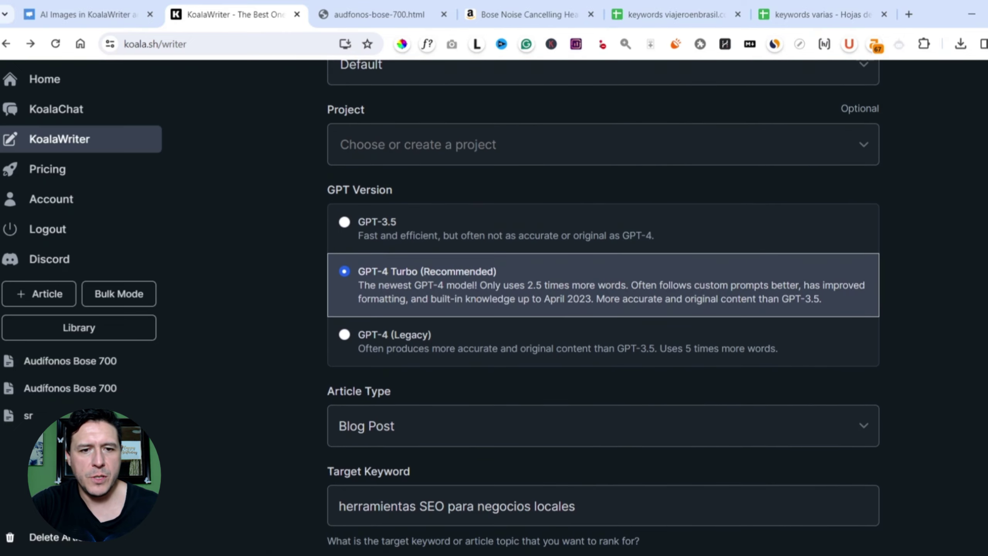
scroll(423, 424, down, 10)
click(423, 420)
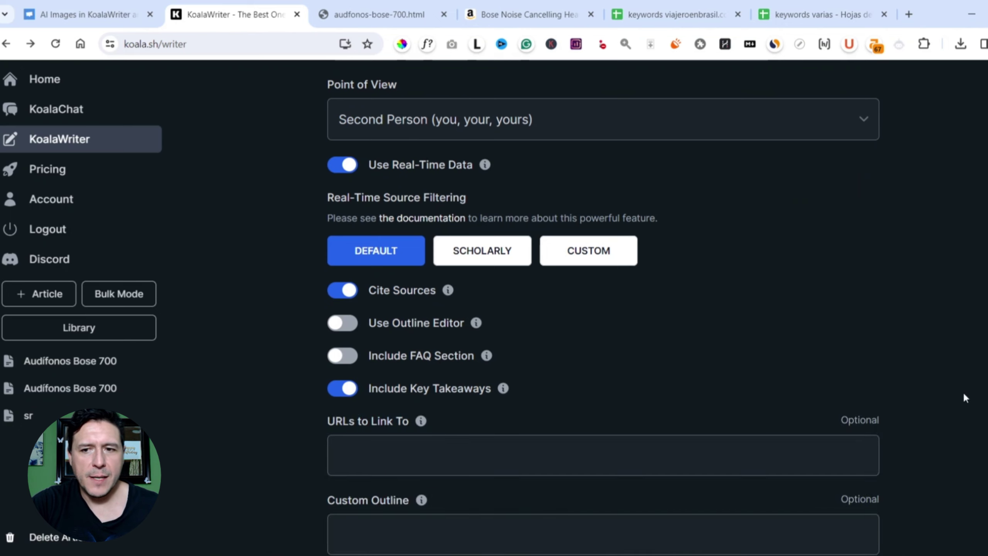
Look through the advanced options, including the URLs to Link To explanation, and glance over the rest of the form
scroll(603, 307, down, 5)
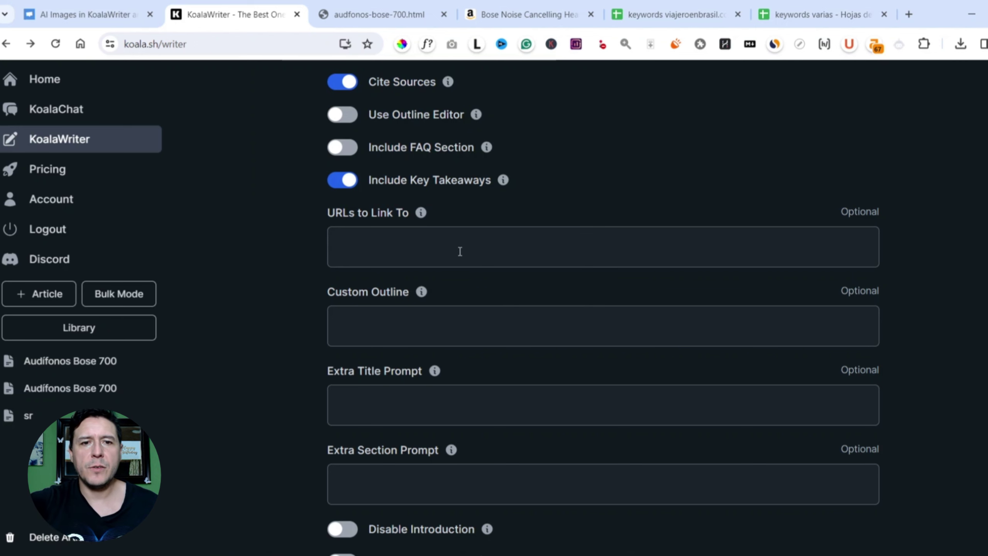
mouse_move(420, 215)
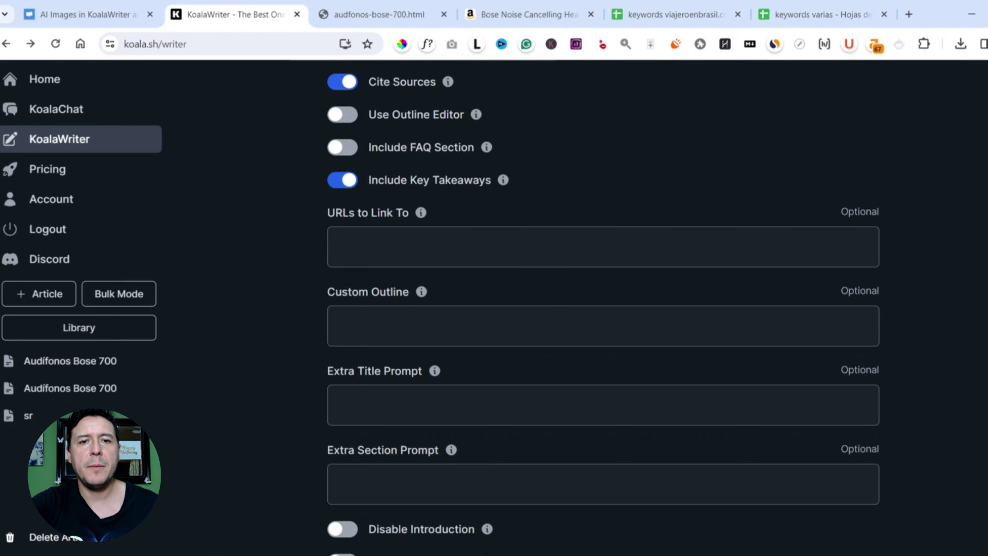
scroll(376, 349, up, 10)
scroll(376, 349, down, 2)
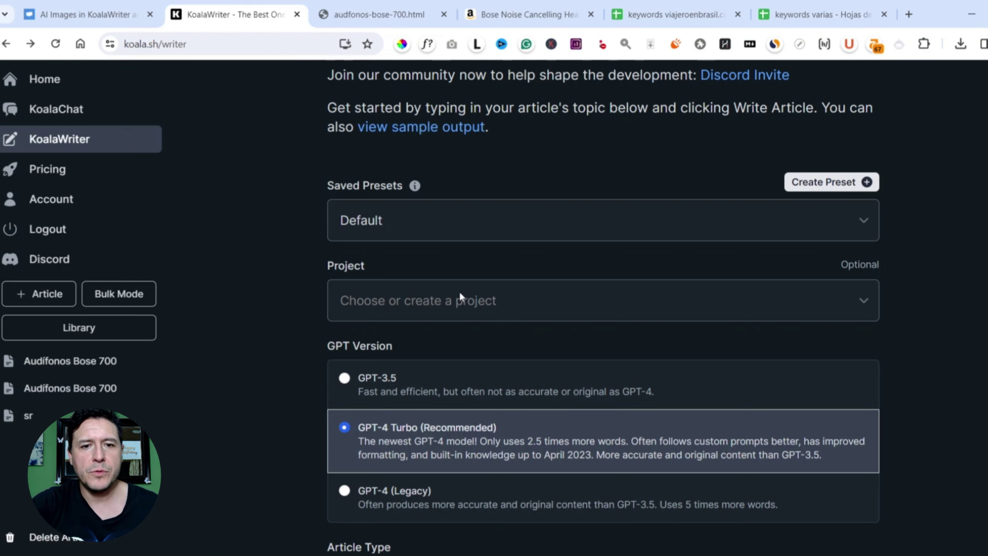
scroll(603, 304, down, 10)
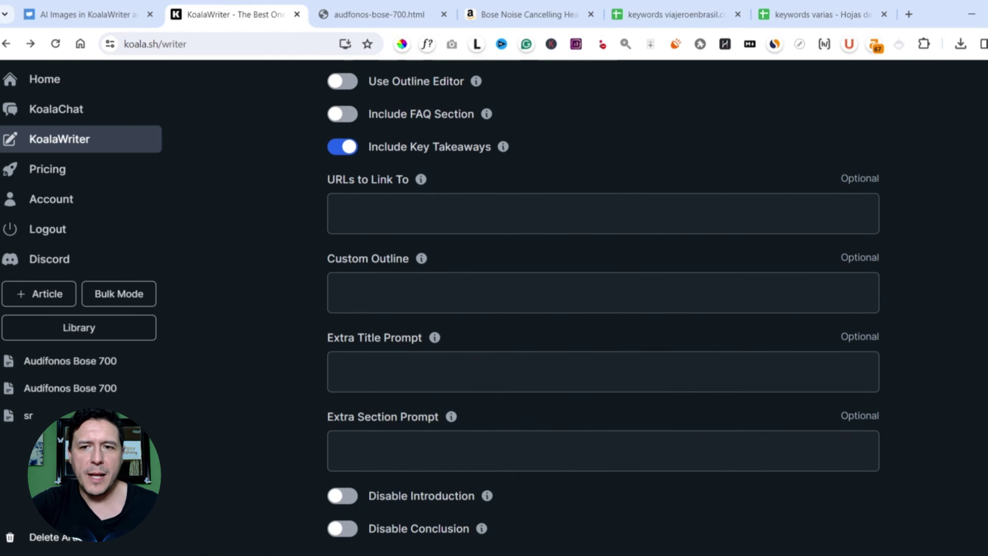
Open the article "Optimización SEO Local: Claves para Pequeños Negocios" from the personal site's blog in a new tab
click(468, 216)
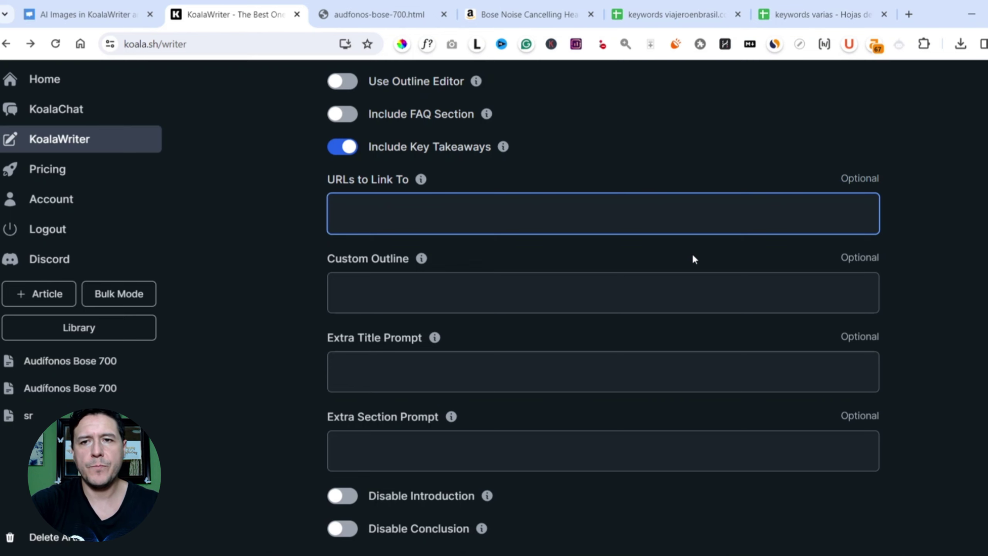
key(ctrl+t)
text(rodrigoolivares.com/blog/)
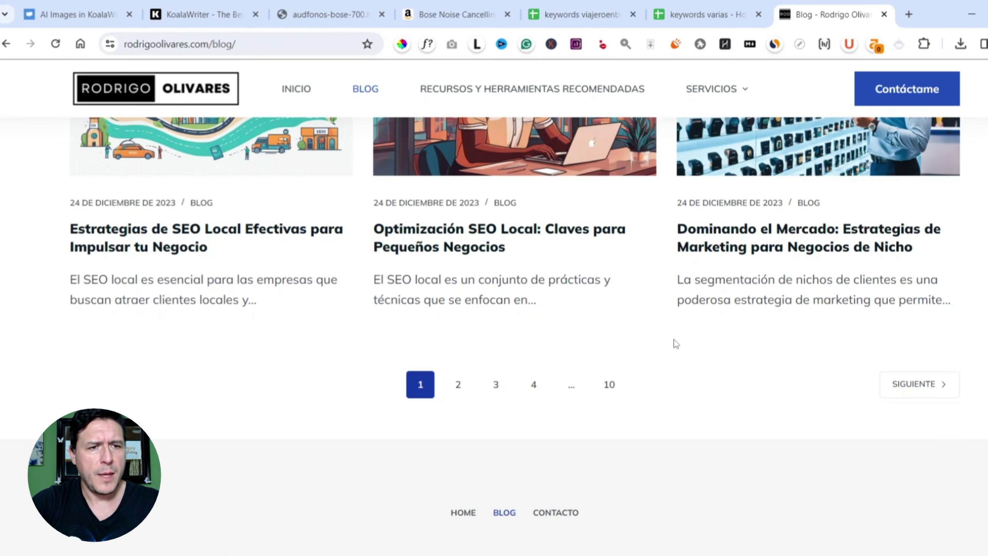
click(466, 244)
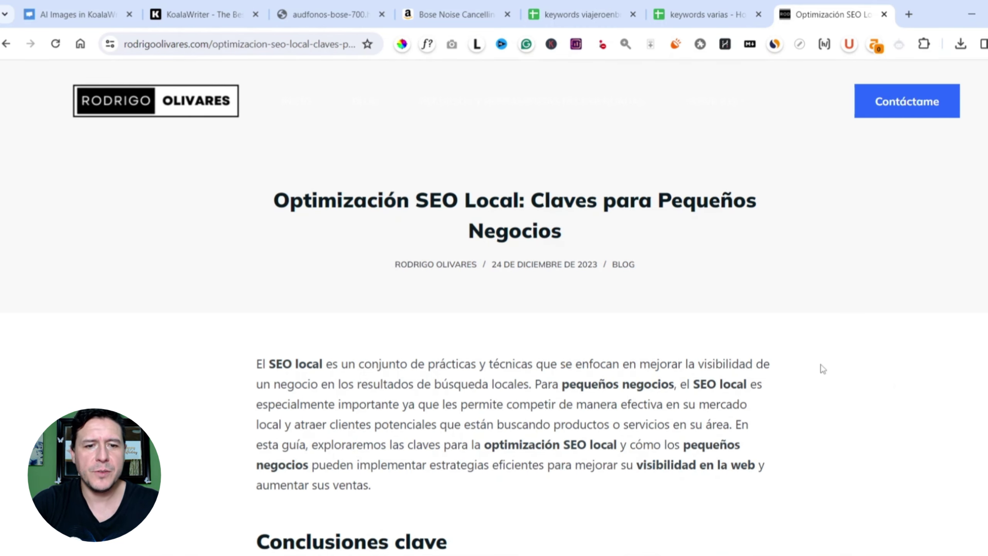
scroll(820, 368, down, 10)
Copy the blog article's full address into URLs to Link To in the KoalaWriter form
click(253, 44)
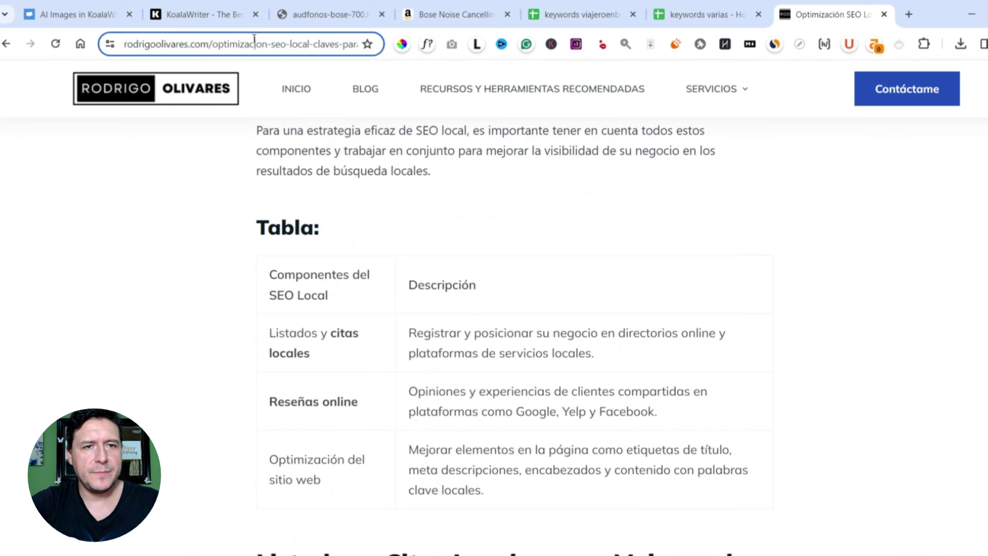
click(195, 7)
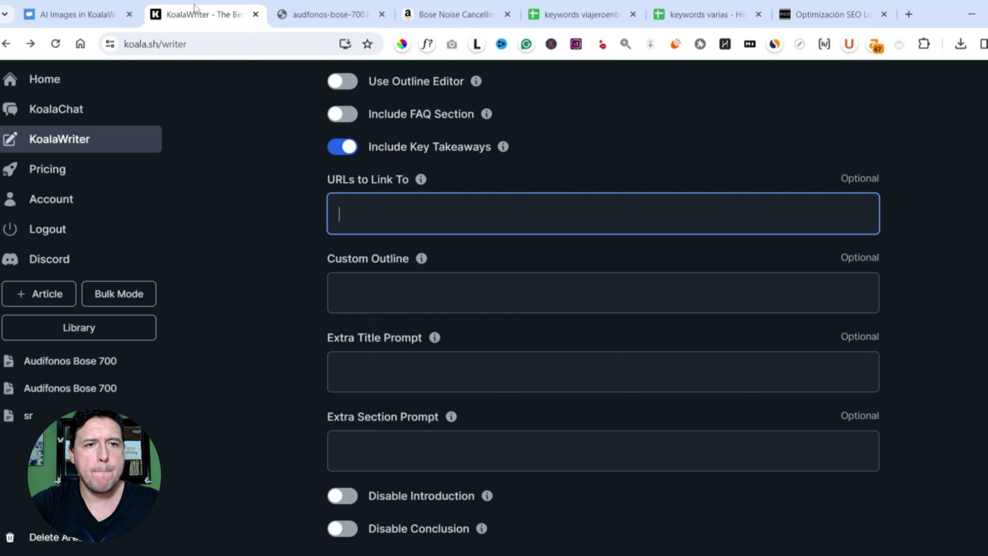
text(https://rodrigoolivares.com/optimizacion-seo-local-claves-para-pequenos-negocios/)
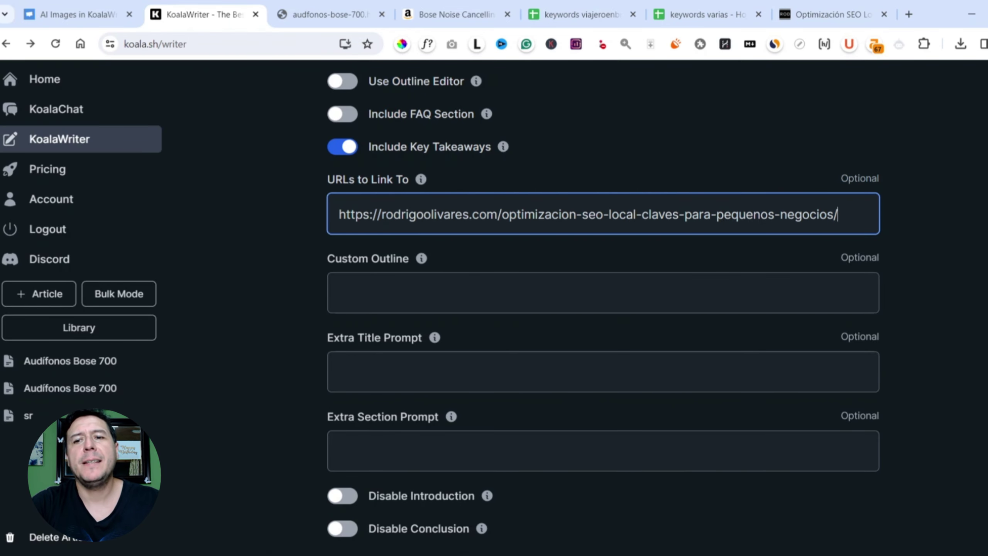
Check the Extra Title Prompt explanation, leave the remaining advanced options empty, and create the article
scroll(428, 206, down, 3)
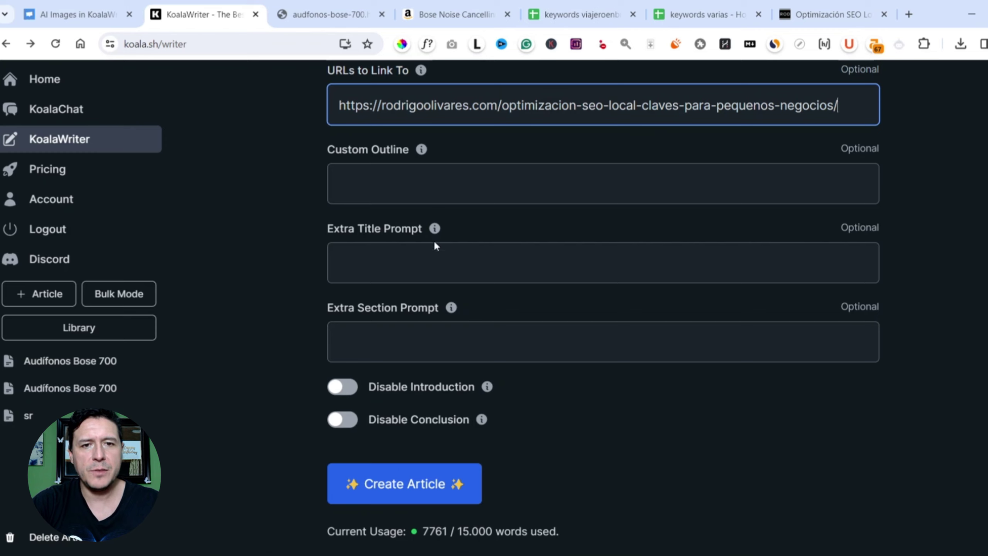
mouse_move(439, 229)
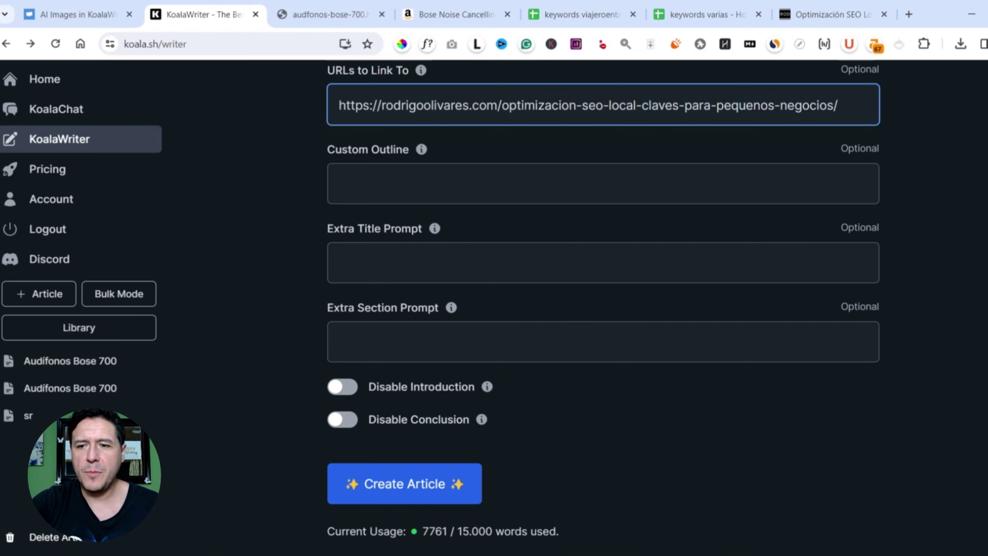
scroll(342, 373, down, 1)
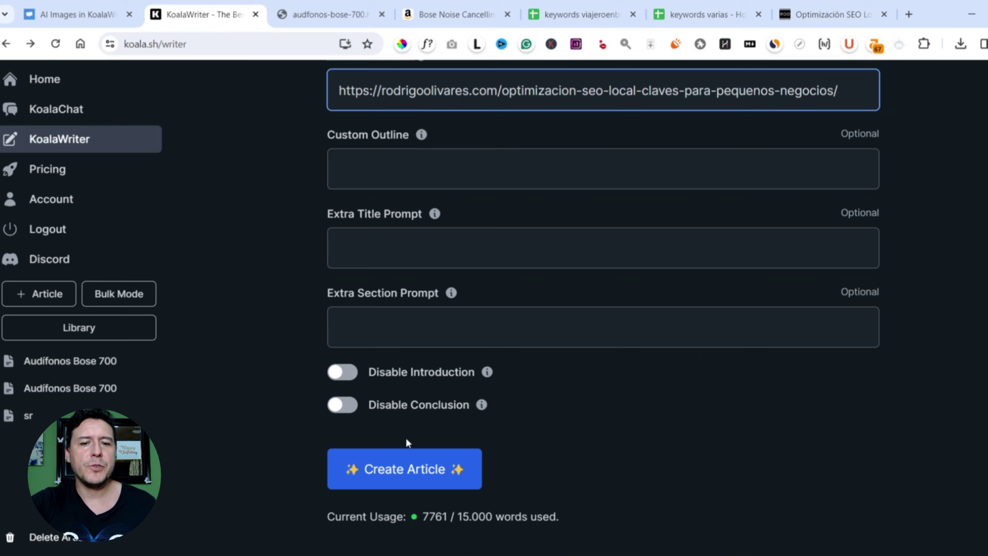
click(471, 475)
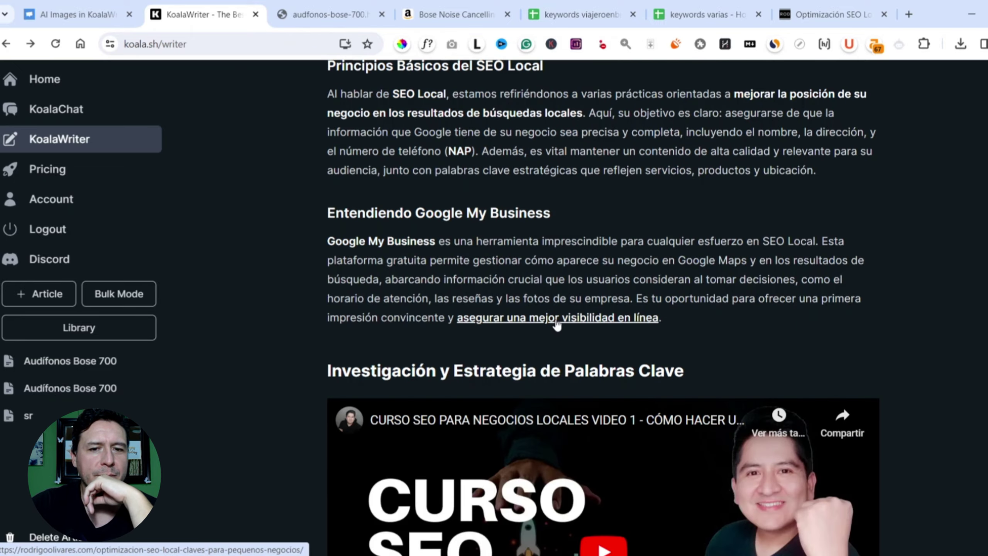
Check where the generated article's link "asegurar una mejor visibilidad en línea" leads, and return to KoalaWriter
click(557, 320)
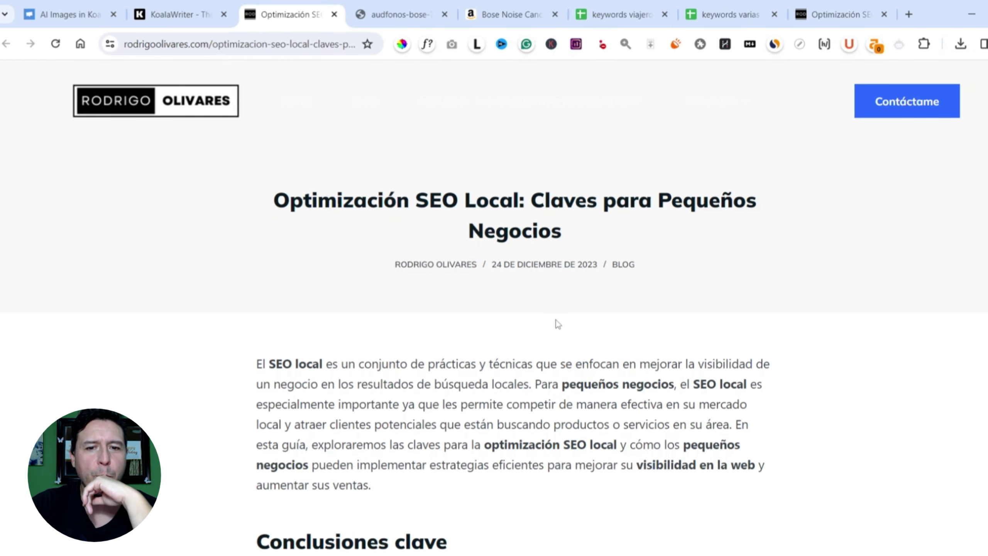
key(ctrl+shift+Tab)
scroll(604, 308, down, 1)
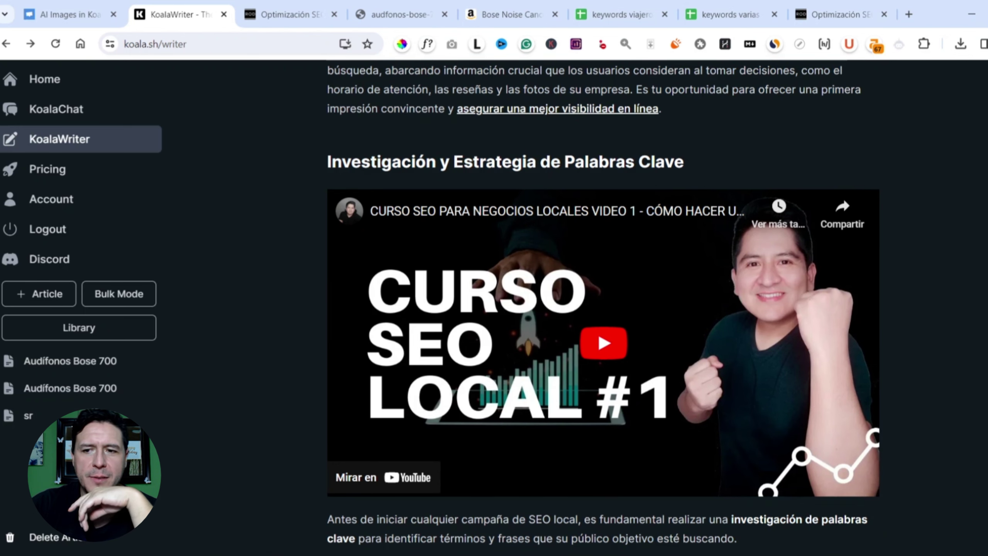
Review the generated article's keyword, on-page SEO, directory and local tools sections, including links, images and videos, and return to its title
scroll(603, 302, down, 7)
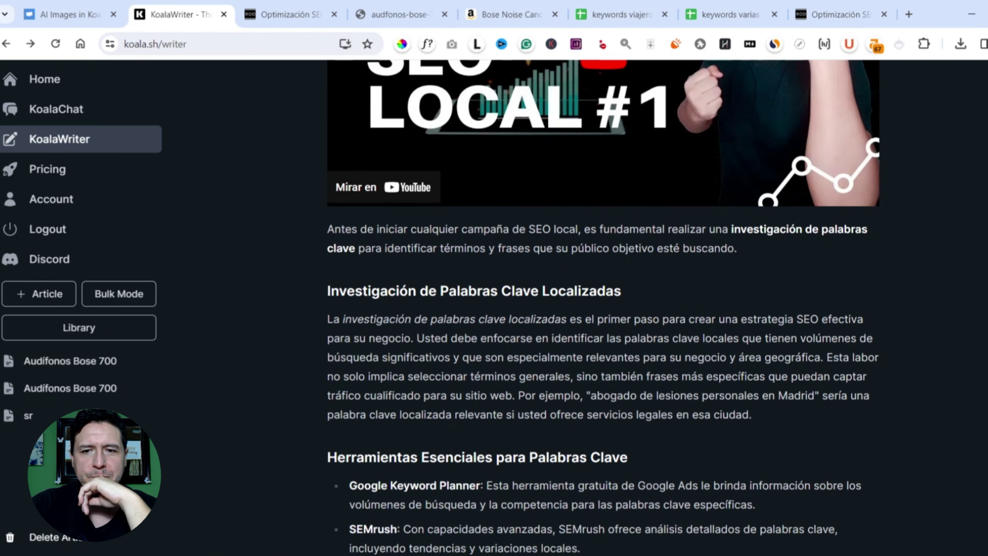
scroll(285, 224, down, 7)
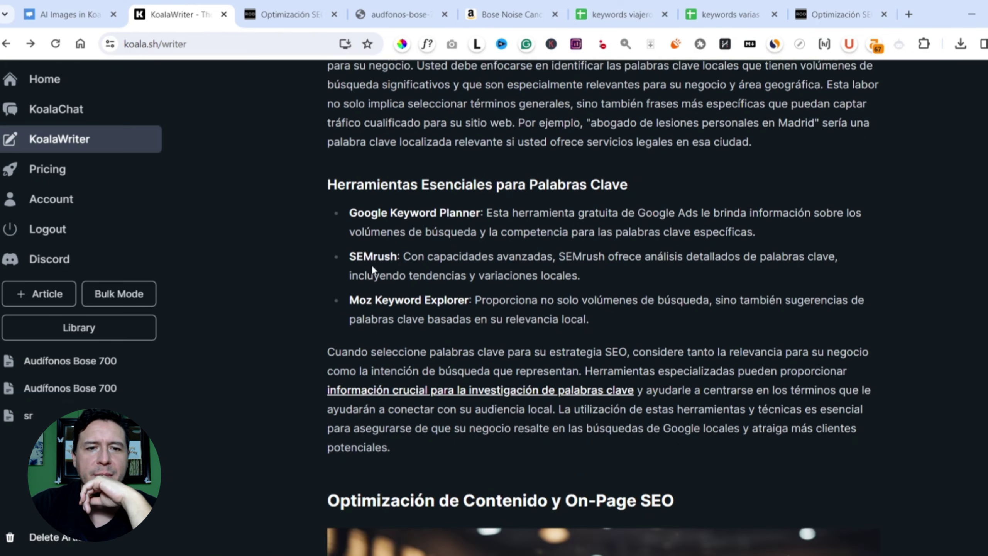
scroll(372, 268, down, 10)
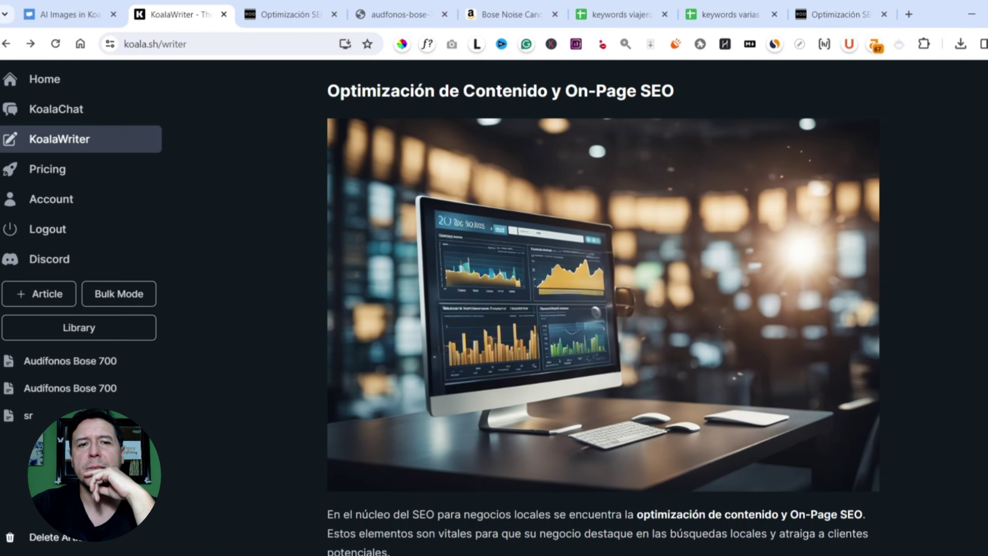
scroll(607, 238, down, 10)
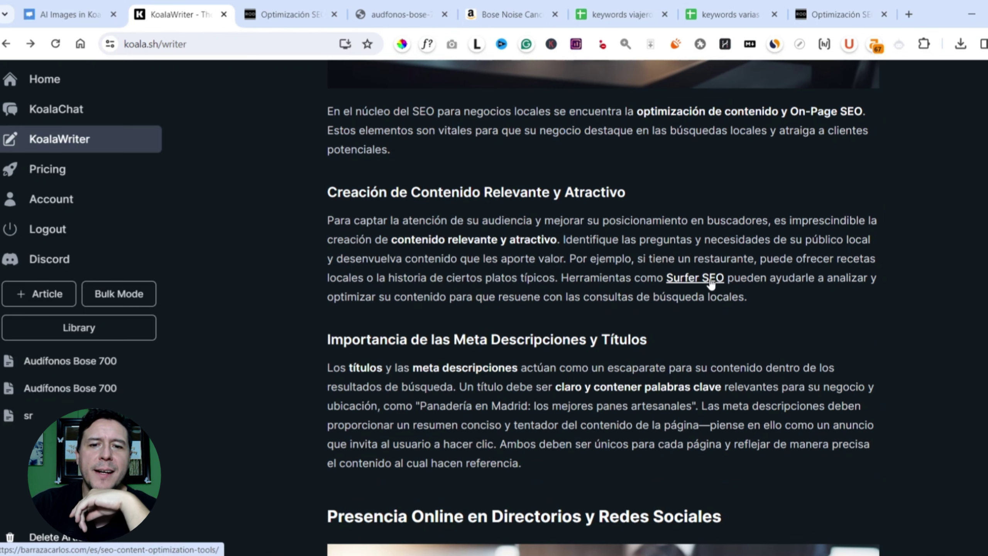
scroll(619, 325, down, 3)
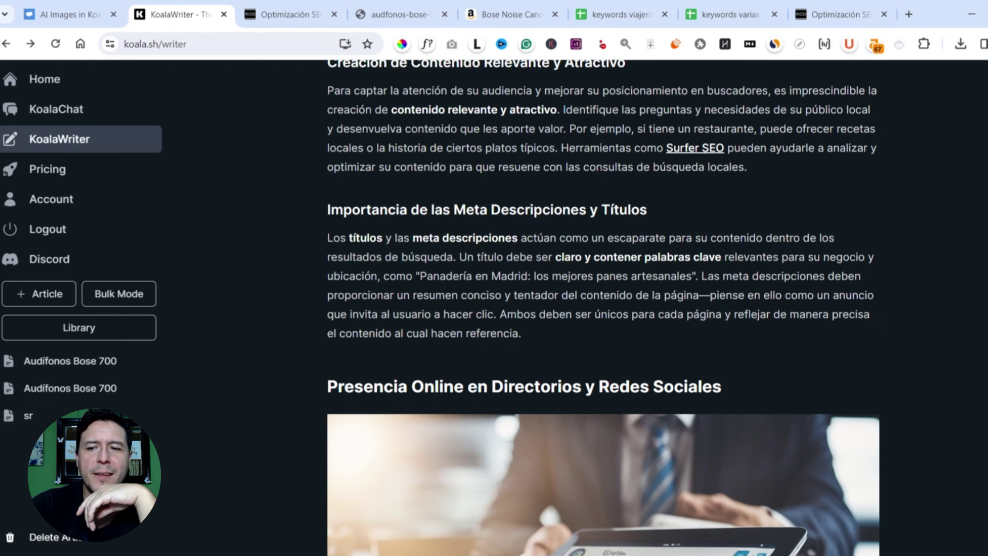
scroll(603, 308, up, 3)
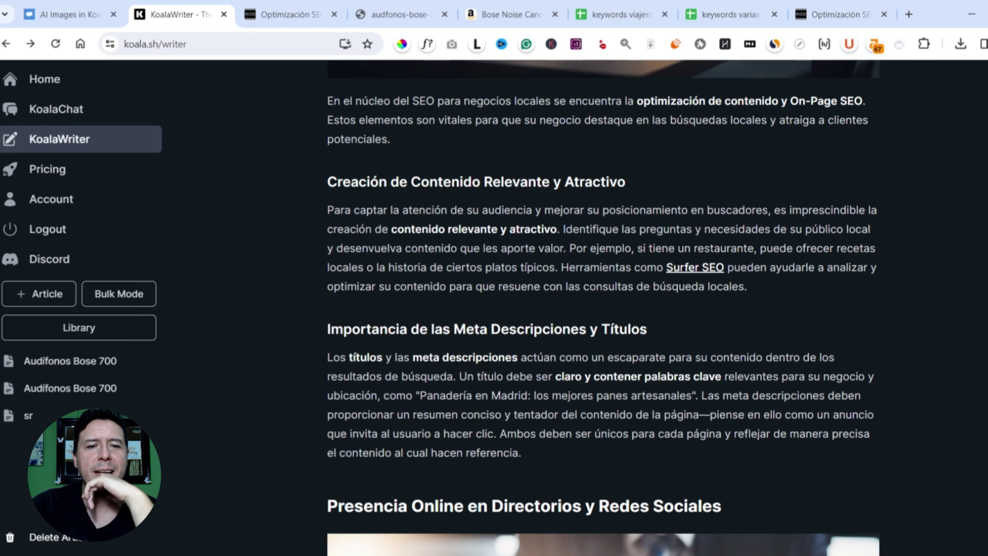
scroll(603, 308, down, 13)
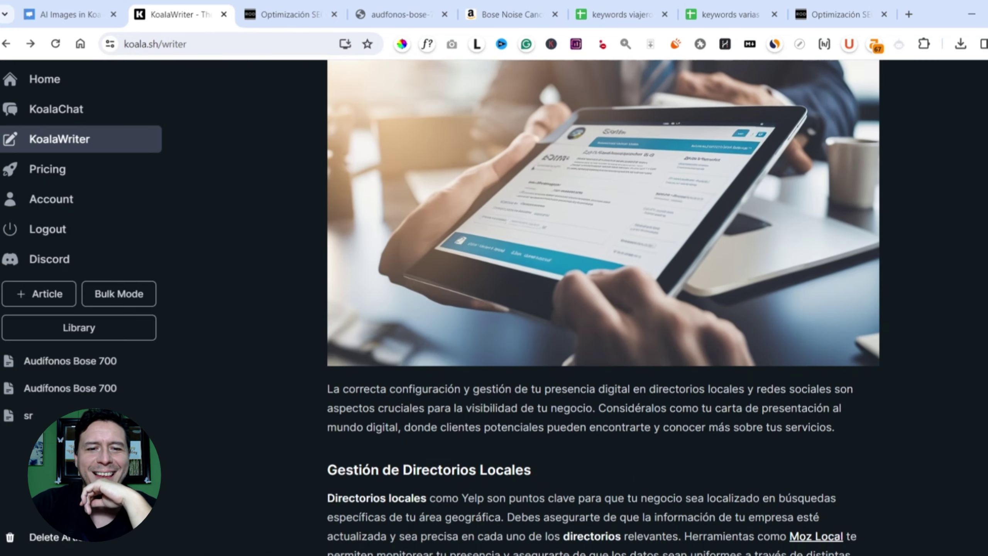
scroll(603, 308, down, 20)
scroll(603, 307, up, 12)
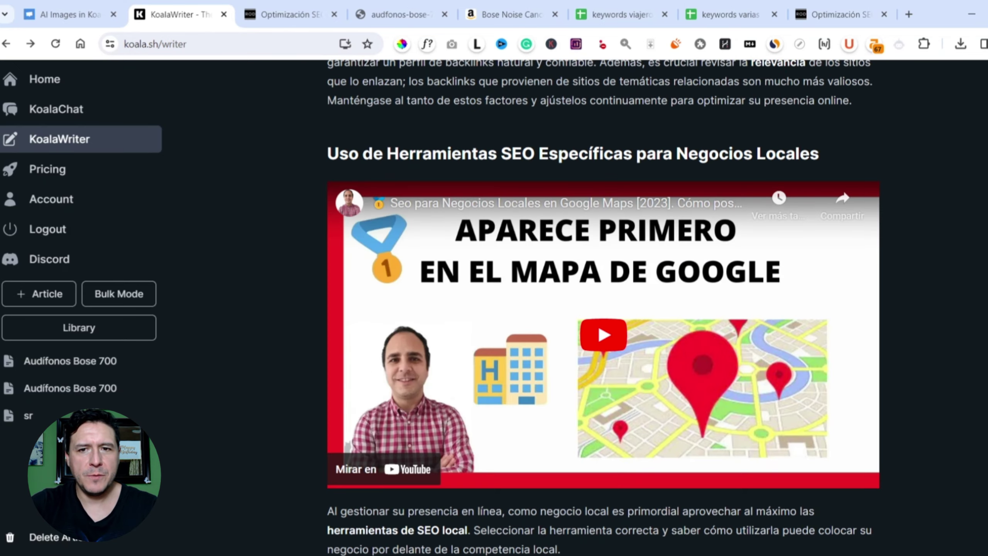
scroll(603, 308, up, 20)
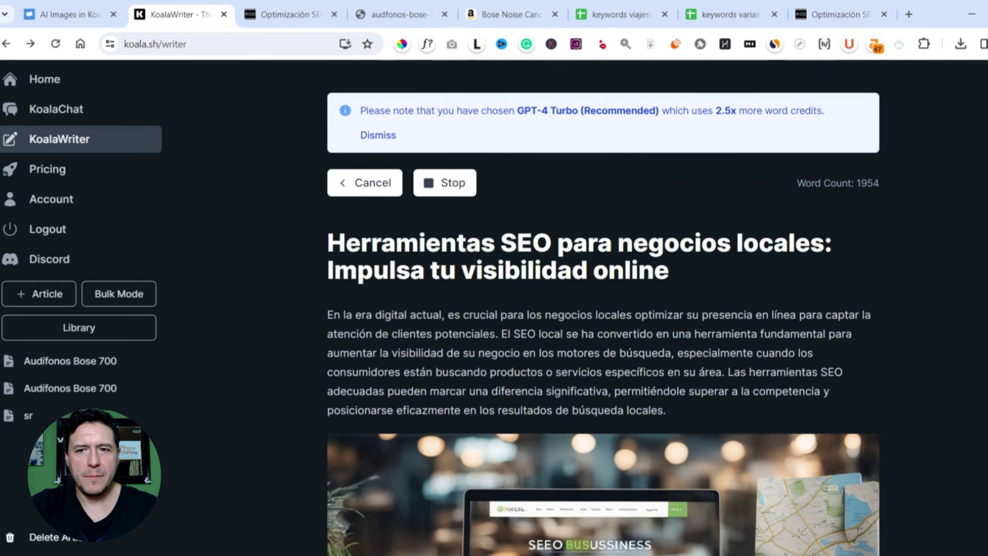
Examine the generated article's SEO metrics, audit tools, link-building and Google Analytics sections with their images, and return to its title
scroll(634, 350, down, 20)
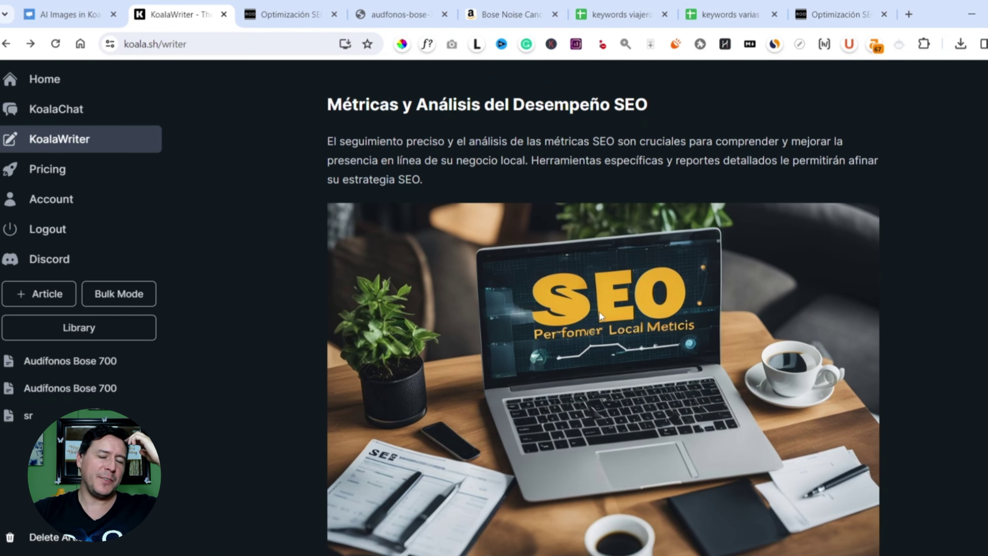
scroll(600, 314, down, 8)
scroll(599, 310, up, 8)
scroll(599, 310, down, 1)
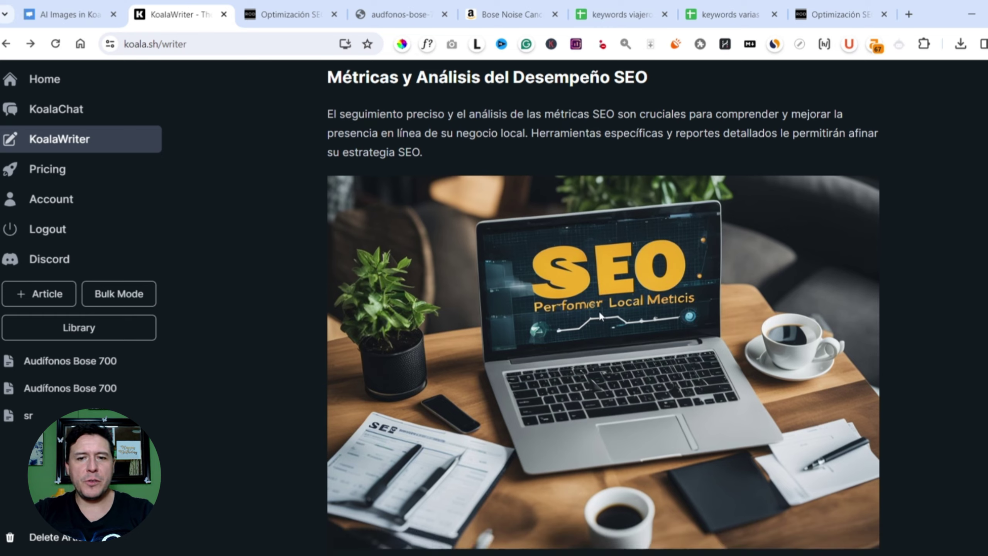
scroll(599, 311, up, 20)
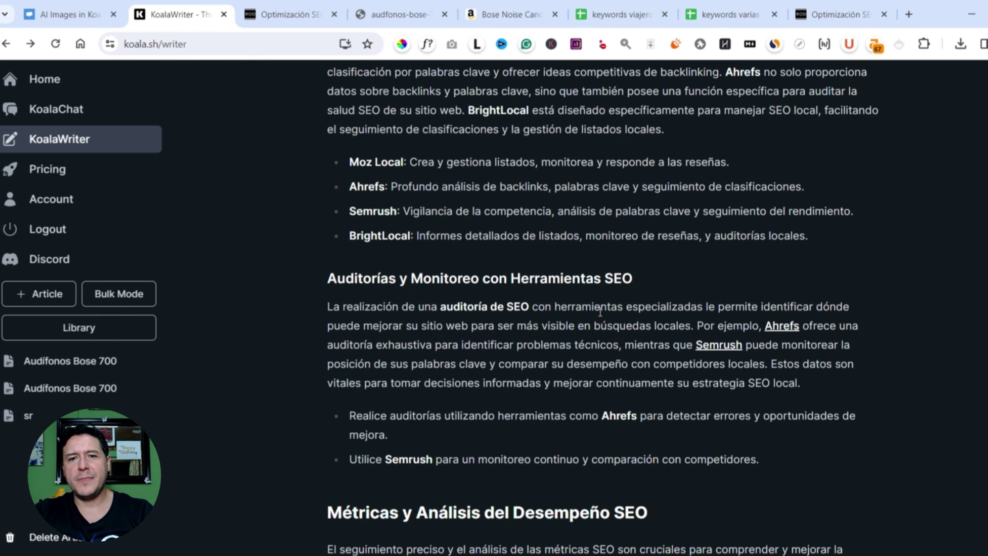
scroll(599, 310, down, 8)
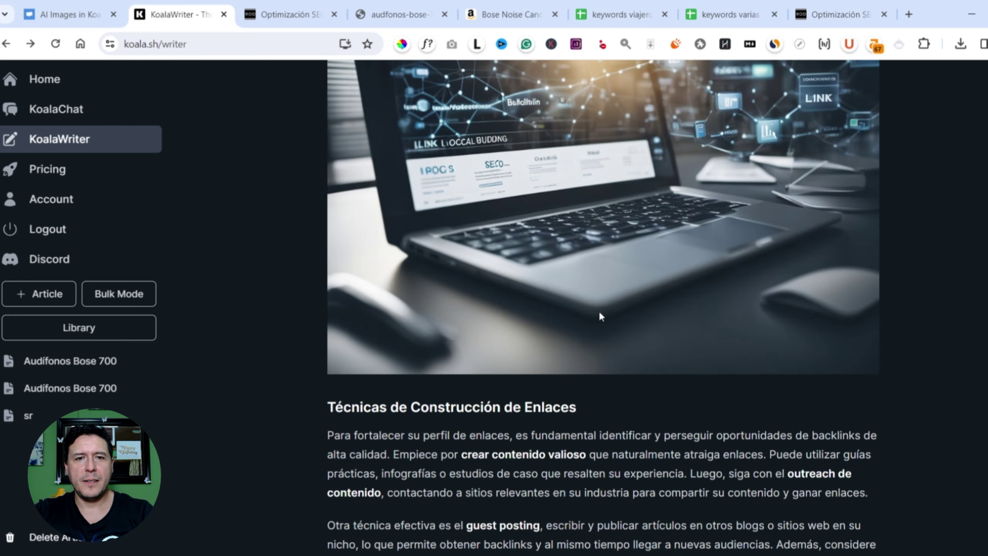
scroll(599, 311, up, 2)
scroll(570, 222, up, 10)
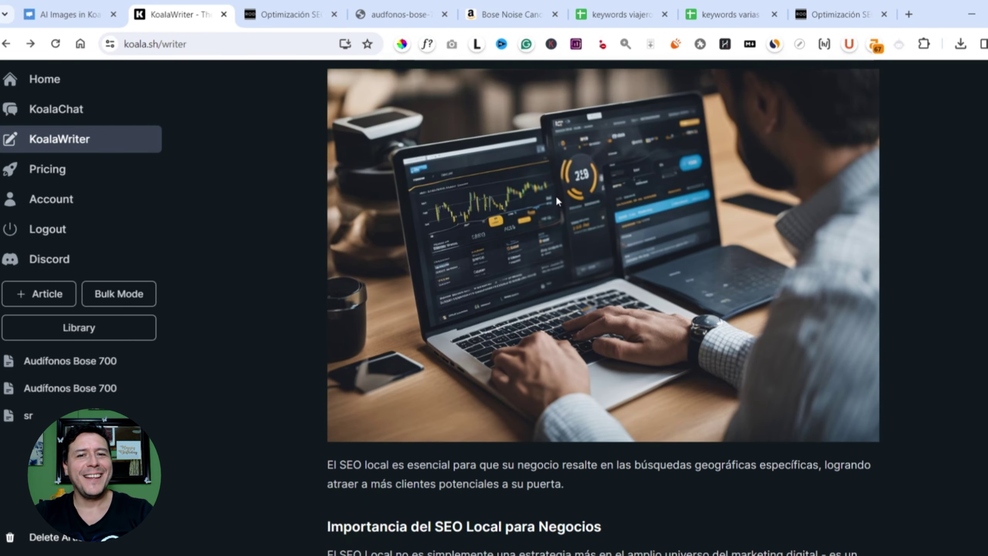
scroll(605, 211, down, 20)
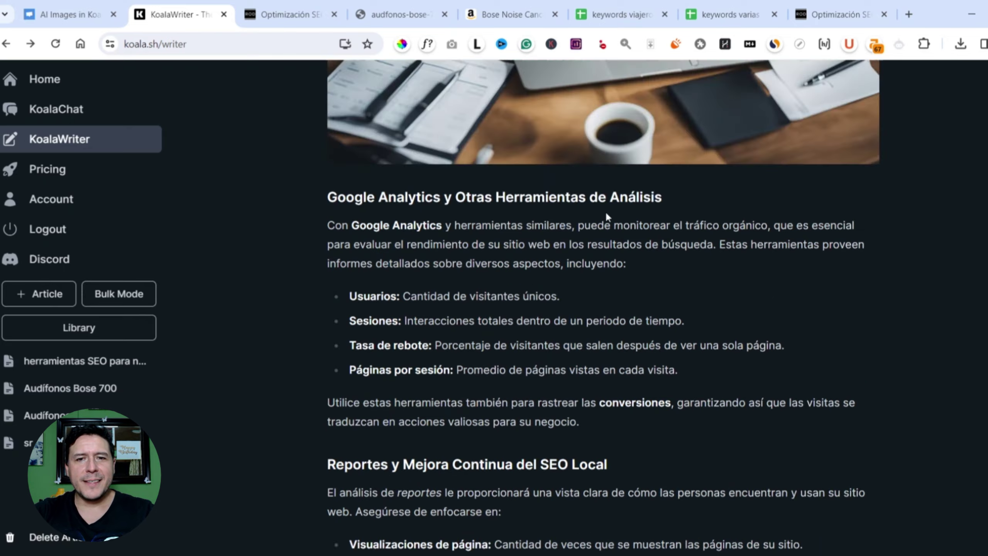
scroll(605, 211, up, 5)
scroll(607, 214, up, 15)
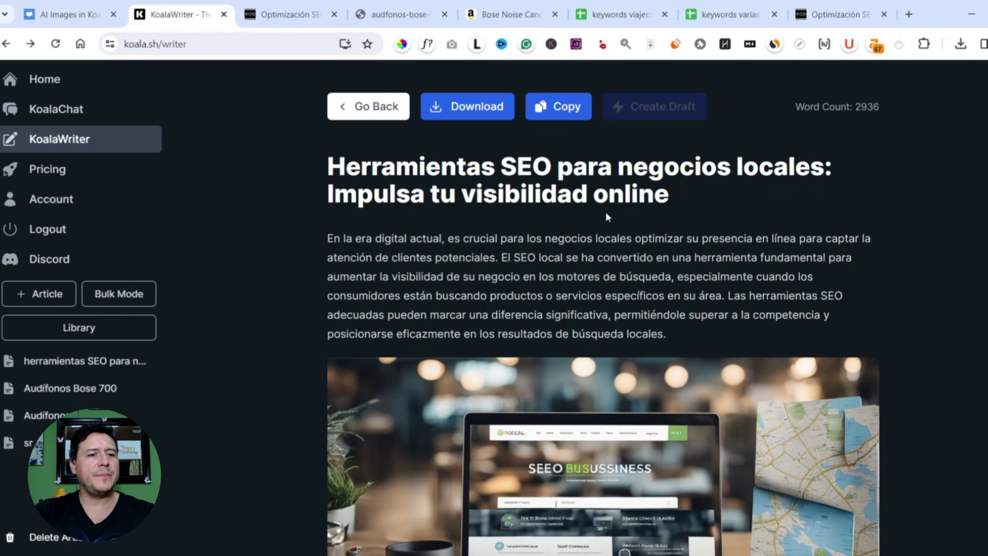